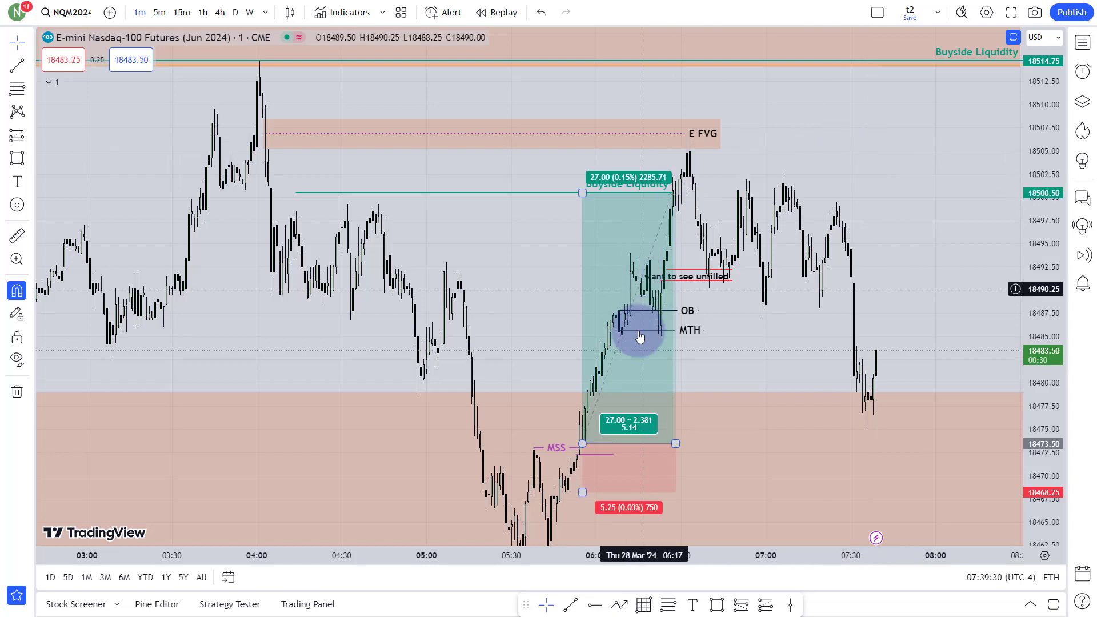
Examine the marked long position between the MSS level and the buyside liquidity line on the 1-minute chart
left_click(649, 444)
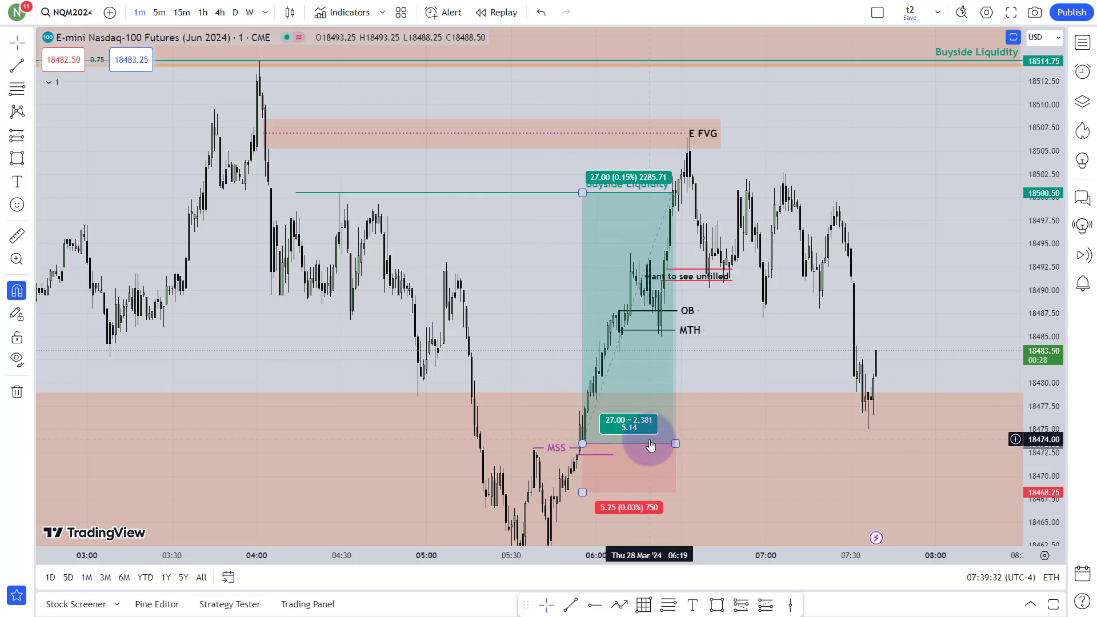
left_click(751, 408)
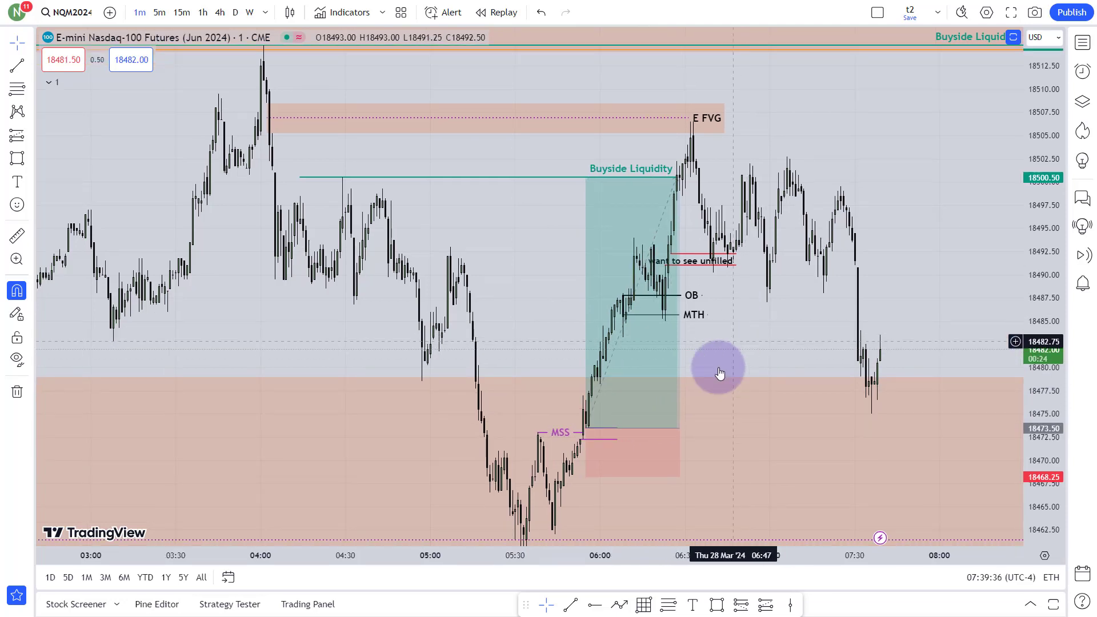
left_click(656, 293)
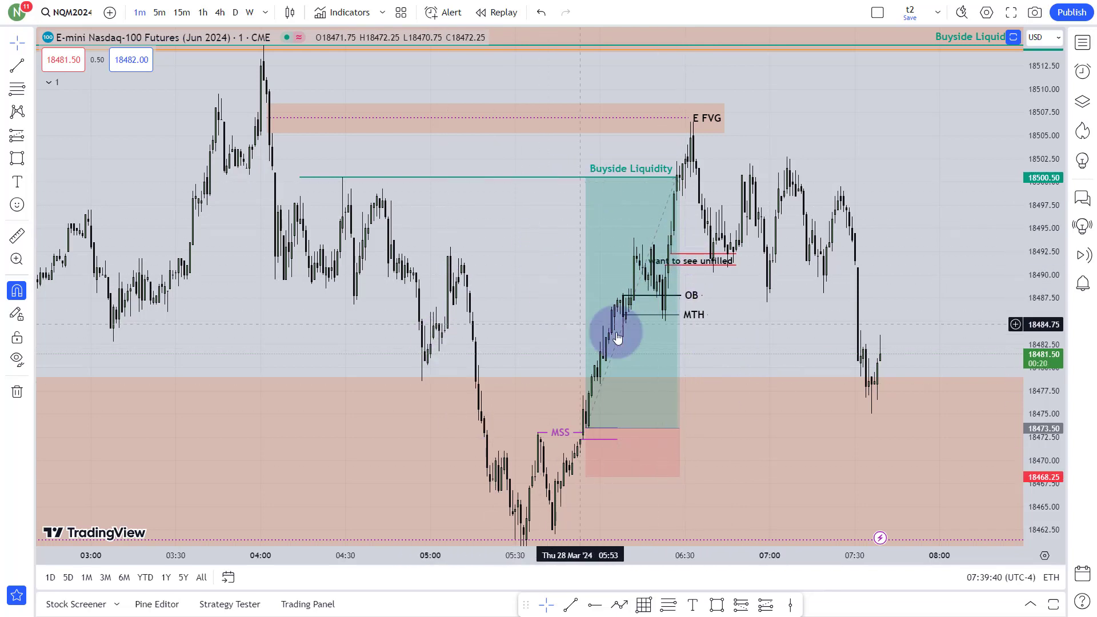
left_click(578, 216)
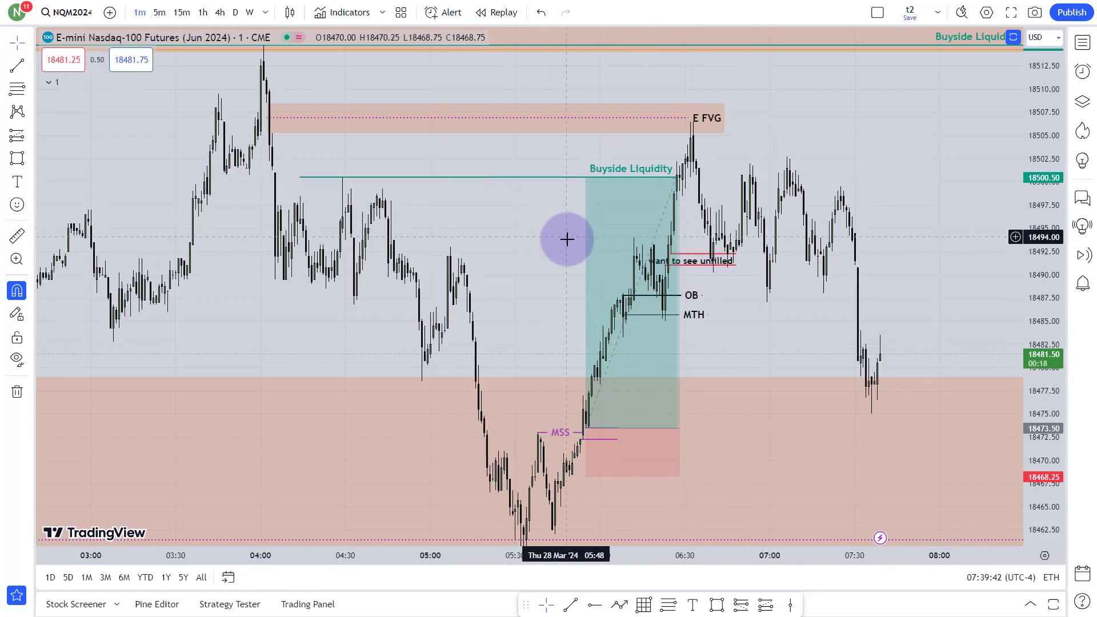
left_click(607, 303)
left_click(526, 392)
left_click(629, 203)
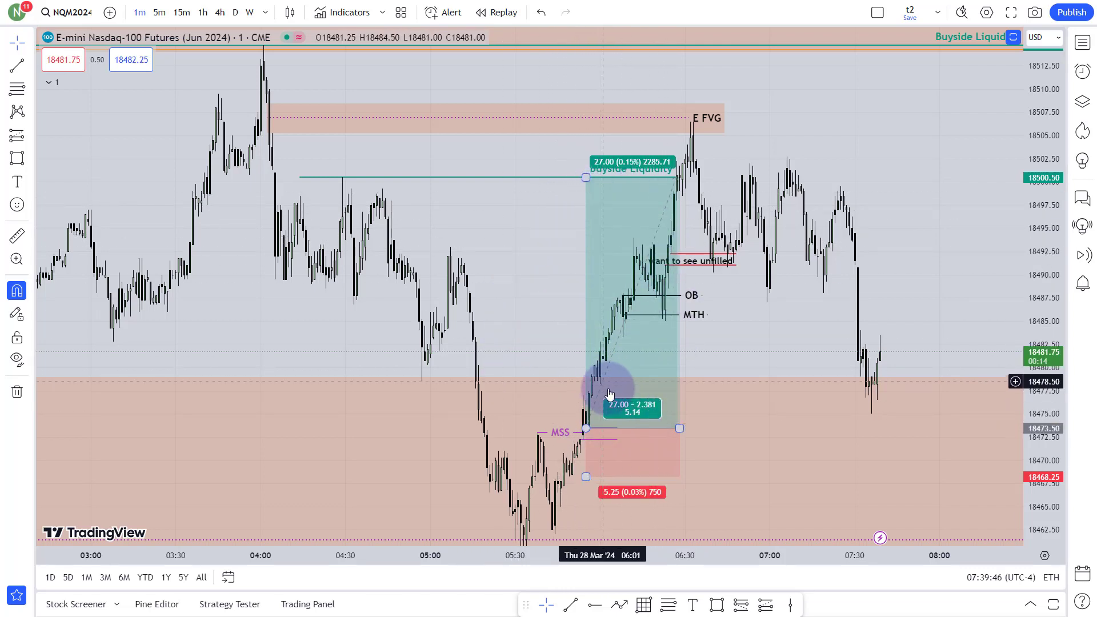
left_click(778, 215)
left_click(338, 128)
left_click(670, 427)
left_click(664, 294)
Select the whole trade markup together, including the E FVG box, long position, MSS, OB and MTH labels, and delete it
scroll(665, 294, "down", 5)
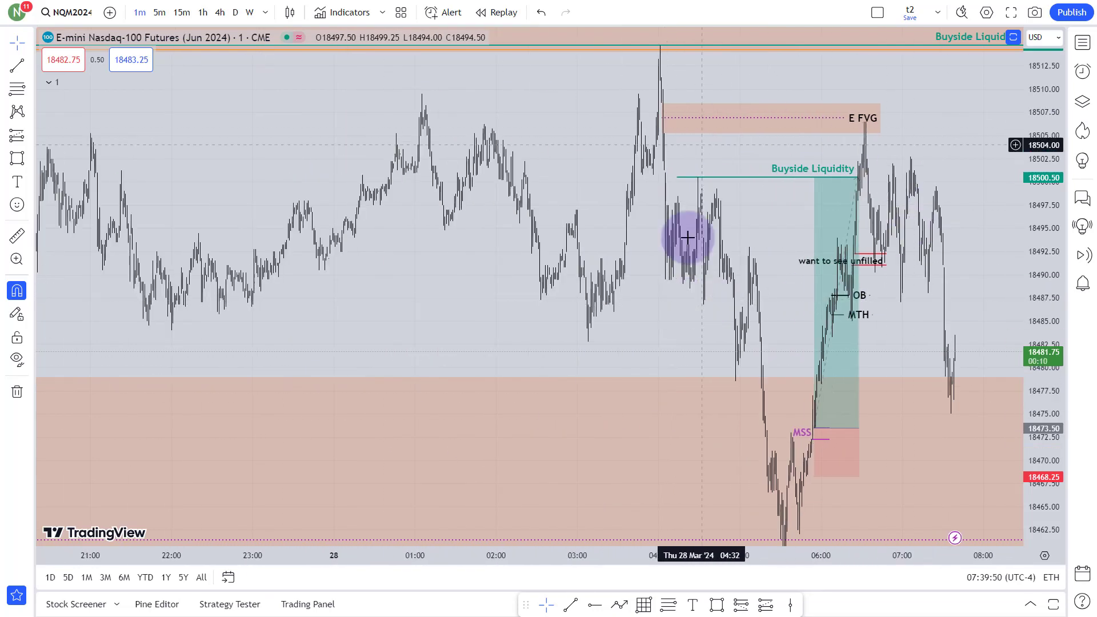
scroll(1038, 266, "down", 1)
left_click_drag(937, 225, 756, 225)
left_click_drag(460, 147, 730, 474)
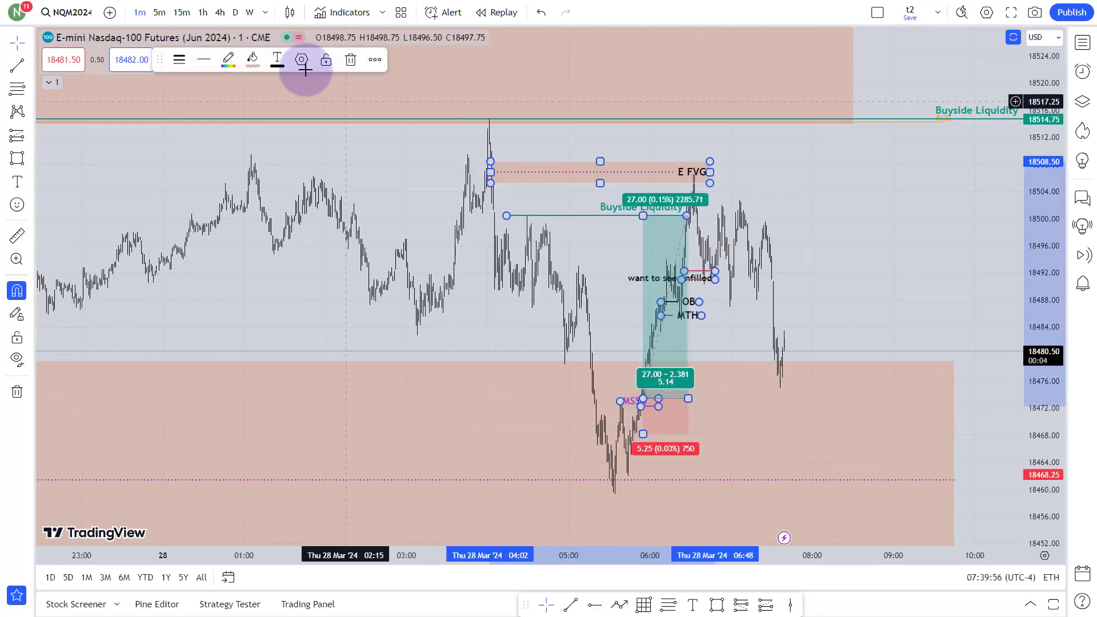
left_click(350, 59)
Delete the Buyside Liquidity line at 18514.75
left_click_drag(877, 223, 899, 255)
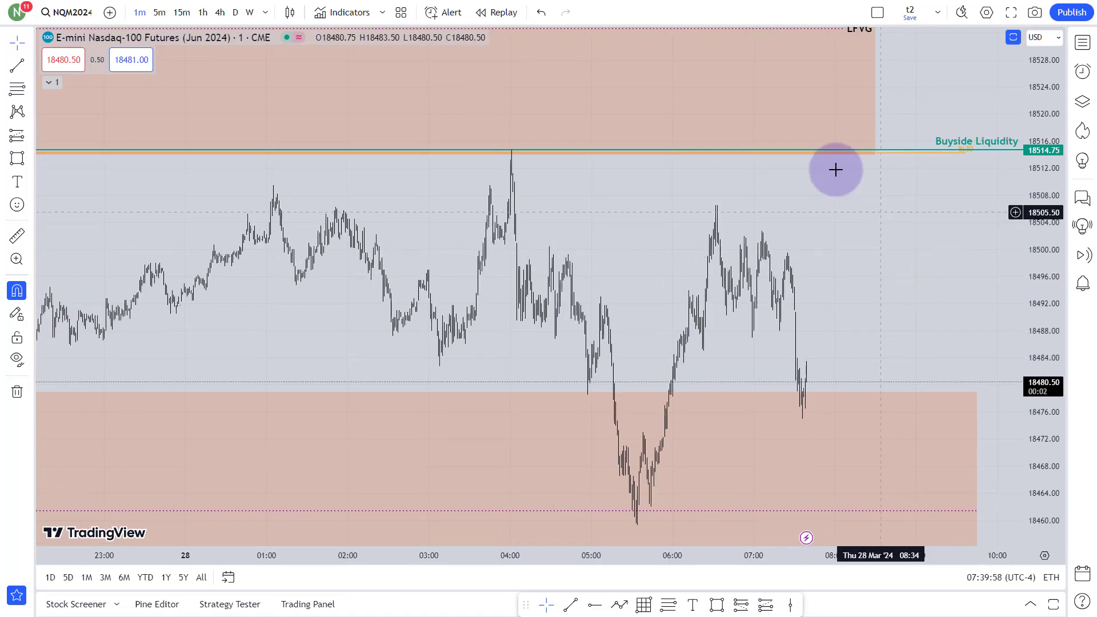
left_click(978, 150)
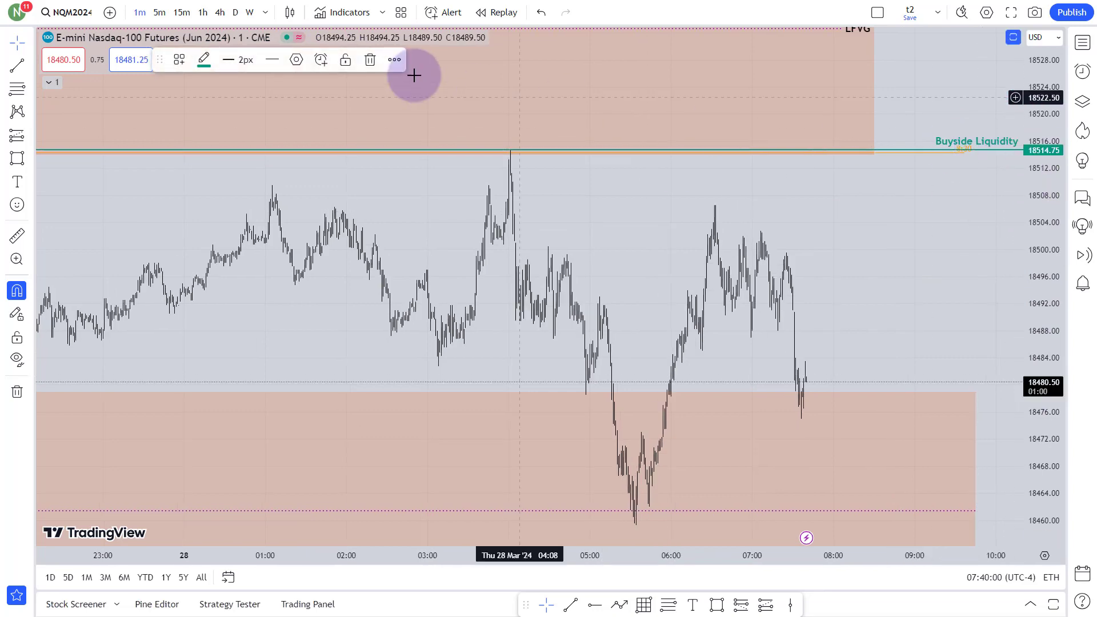
left_click(372, 60)
Switch the chart to the 15-minute timeframe and refit the price scale to show the E FVG, both LFVG zones and the 18626.00 buyside liquidity
left_click(182, 12)
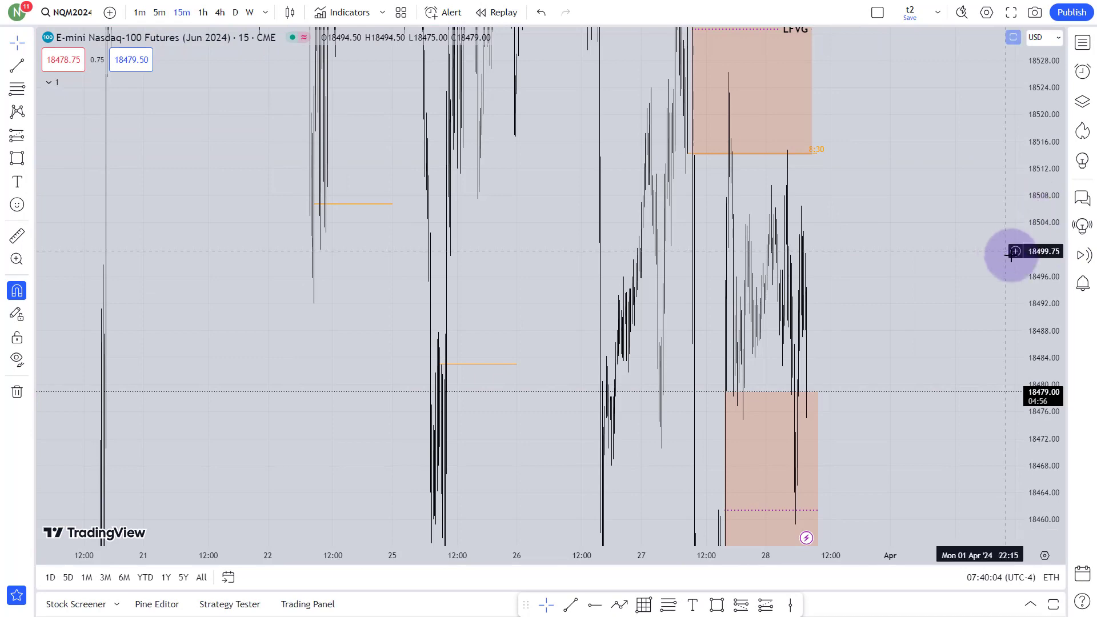
double_click(1041, 265)
scroll(882, 338, "up", 2)
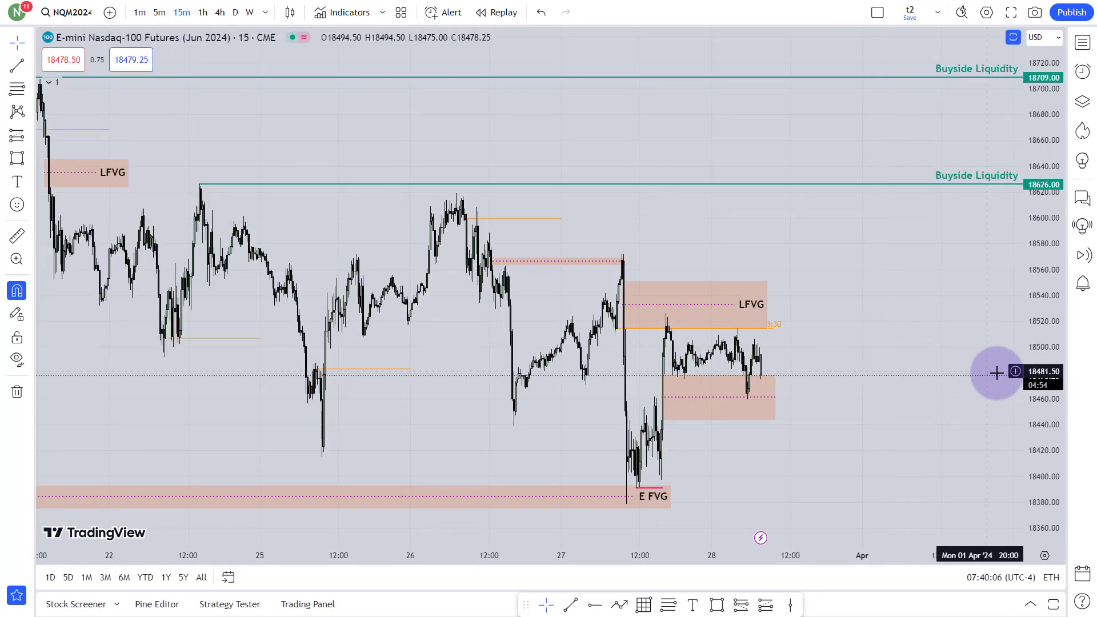
left_click_drag(1035, 428, 1007, 416)
left_click_drag(930, 440, 947, 393)
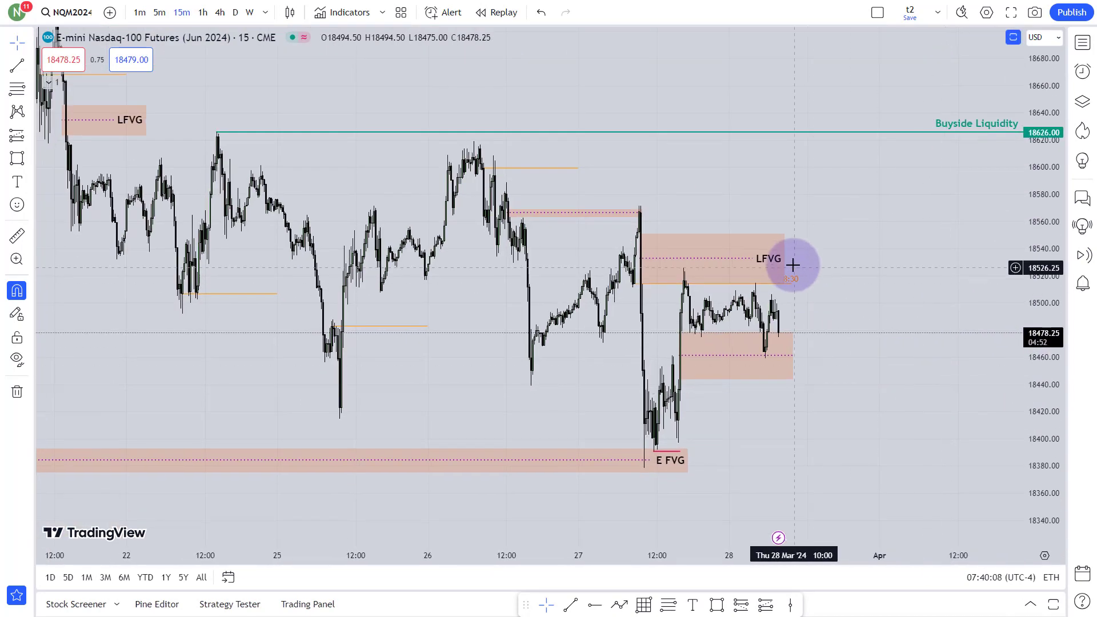
left_click_drag(913, 278, 906, 276)
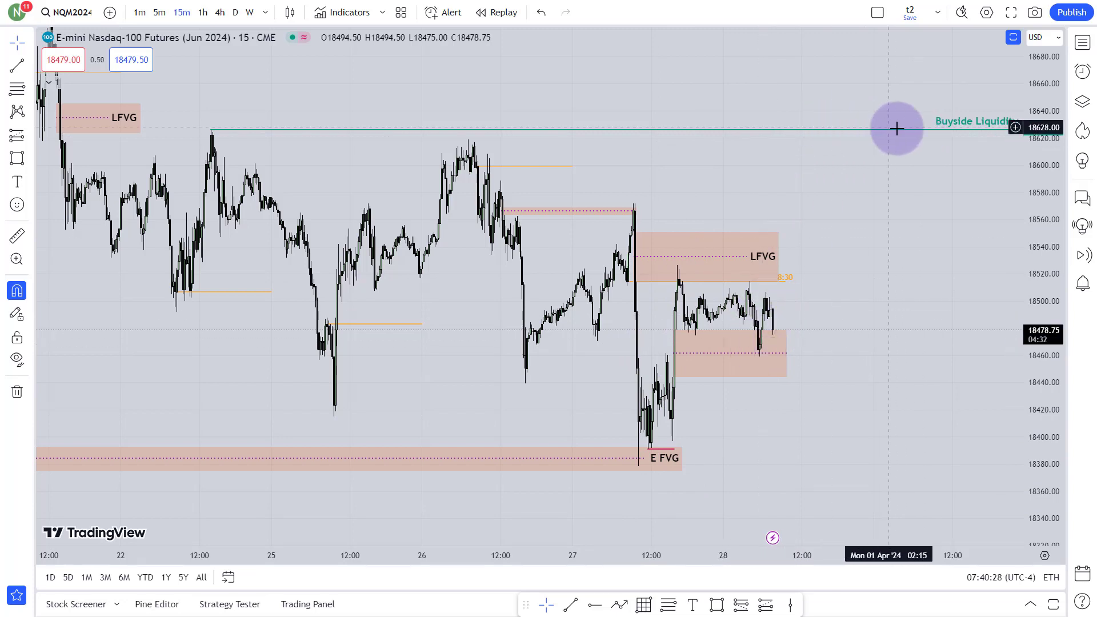
left_click_drag(892, 196, 880, 196)
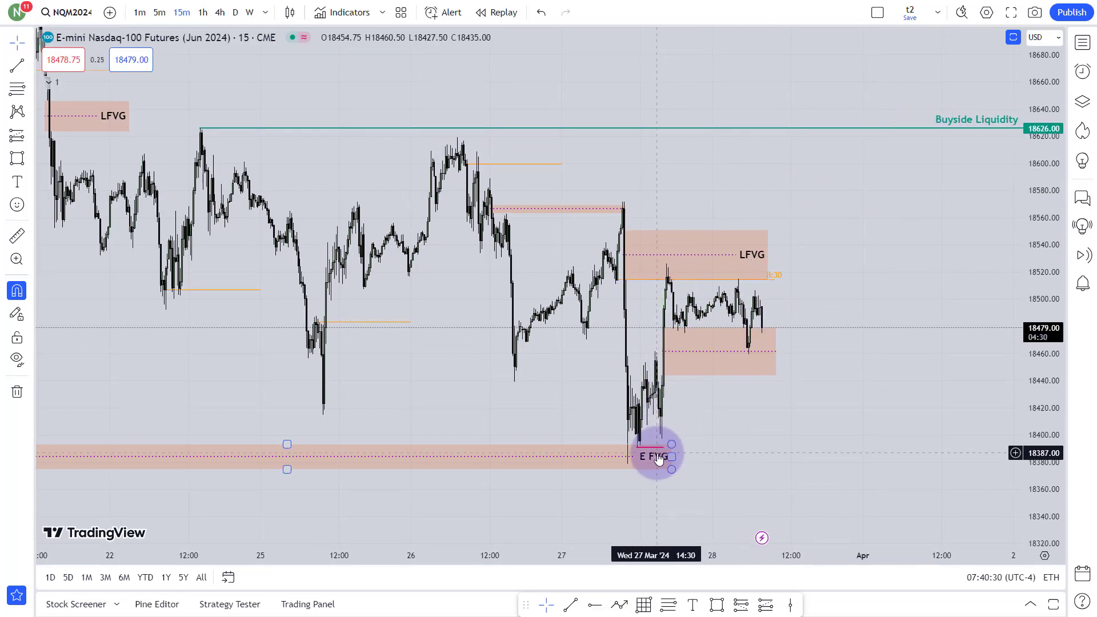
scroll(658, 454, "down", 7)
scroll(754, 461, "up", 5)
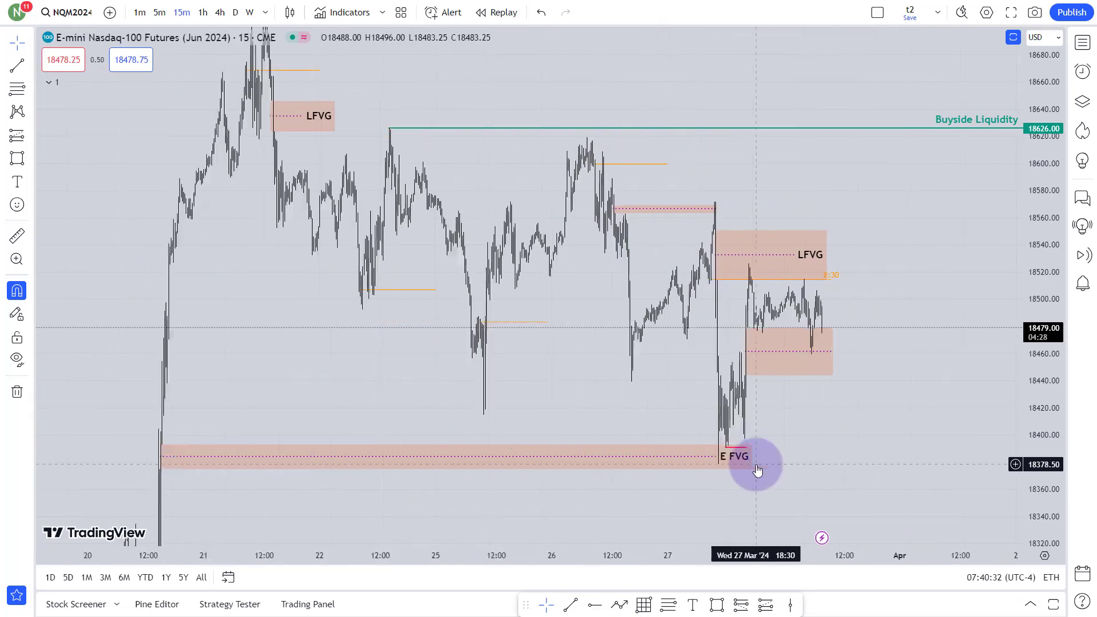
scroll(696, 275, "up", 2)
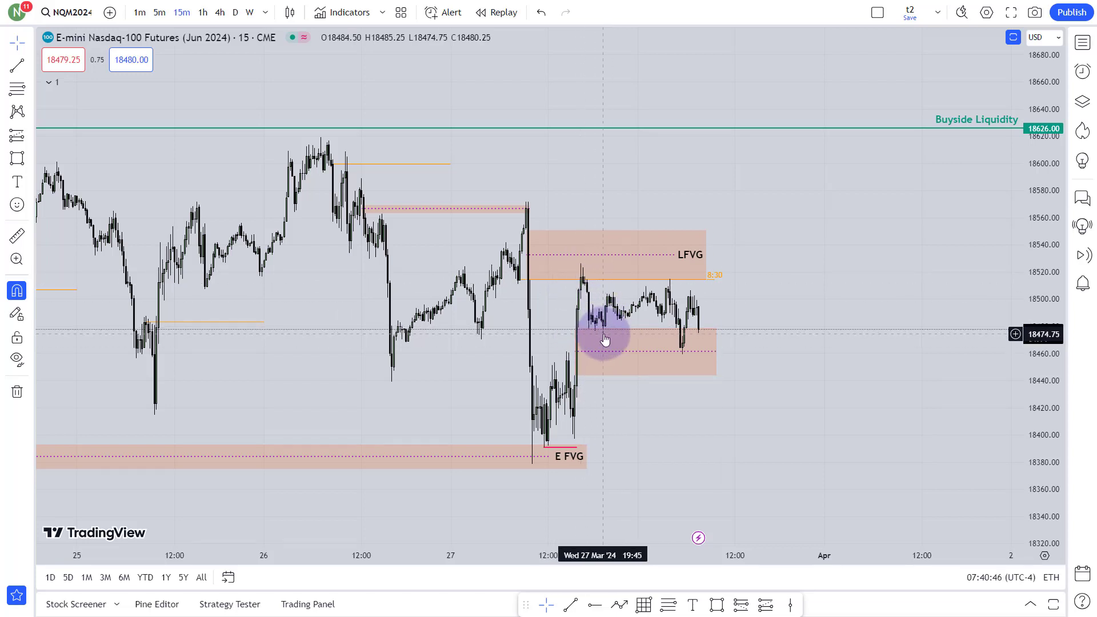
Sketch a zigzag path arrow in the empty area after price, dipping, rallying, consolidating with two pullbacks, and ending at about 18636 above Buyside Liquidity
left_click_drag(803, 300, 745, 294)
left_click_drag(763, 381, 661, 387)
left_click(620, 604)
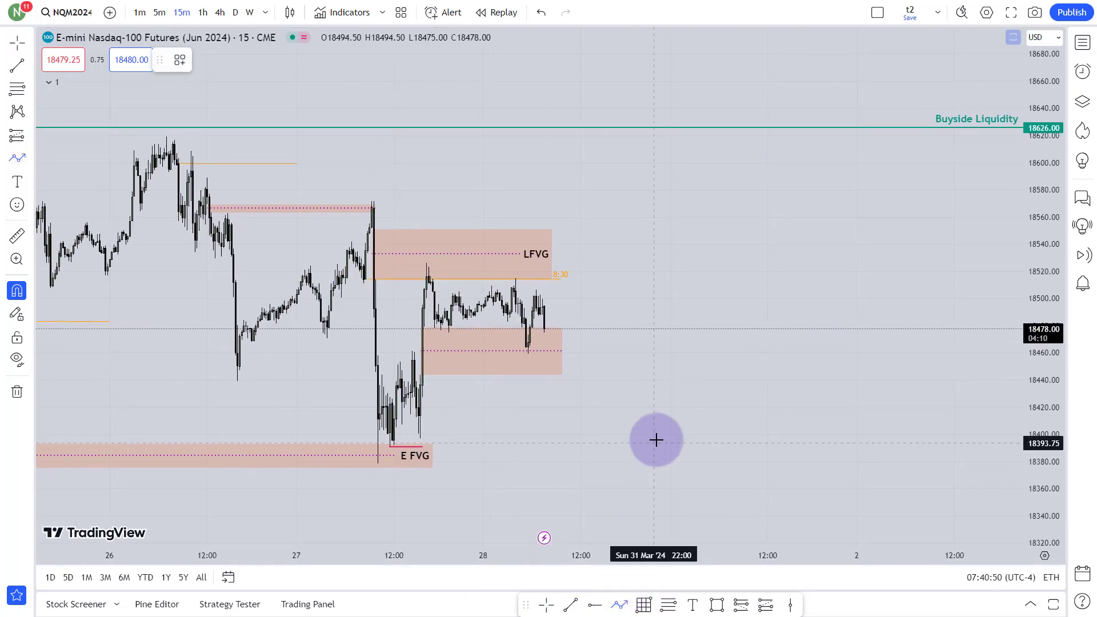
left_click(668, 368)
left_click(686, 412)
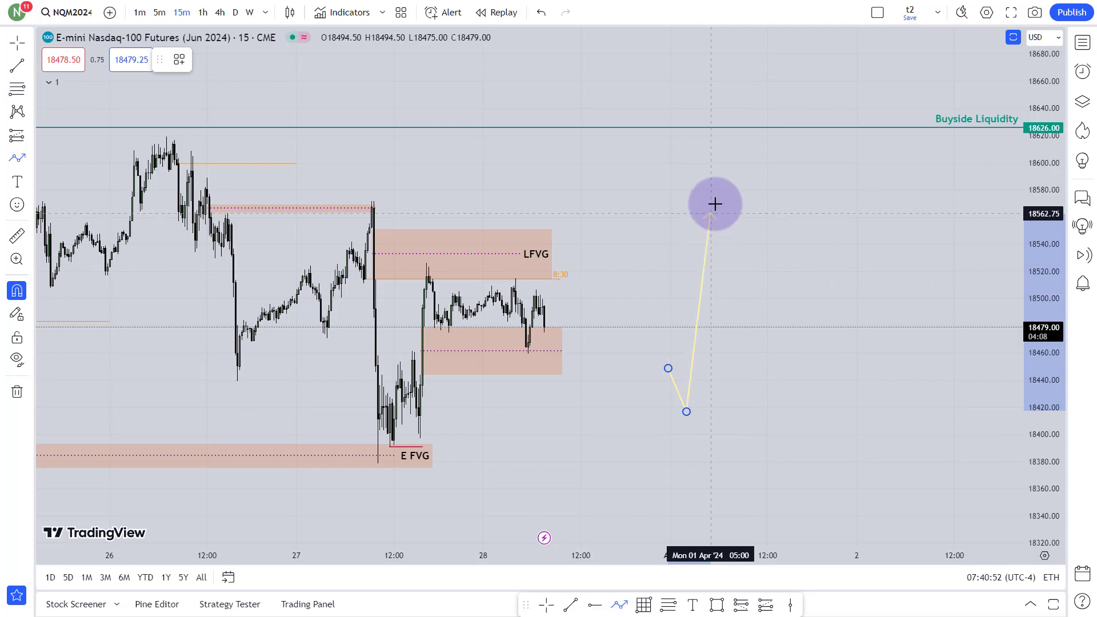
left_click(722, 187)
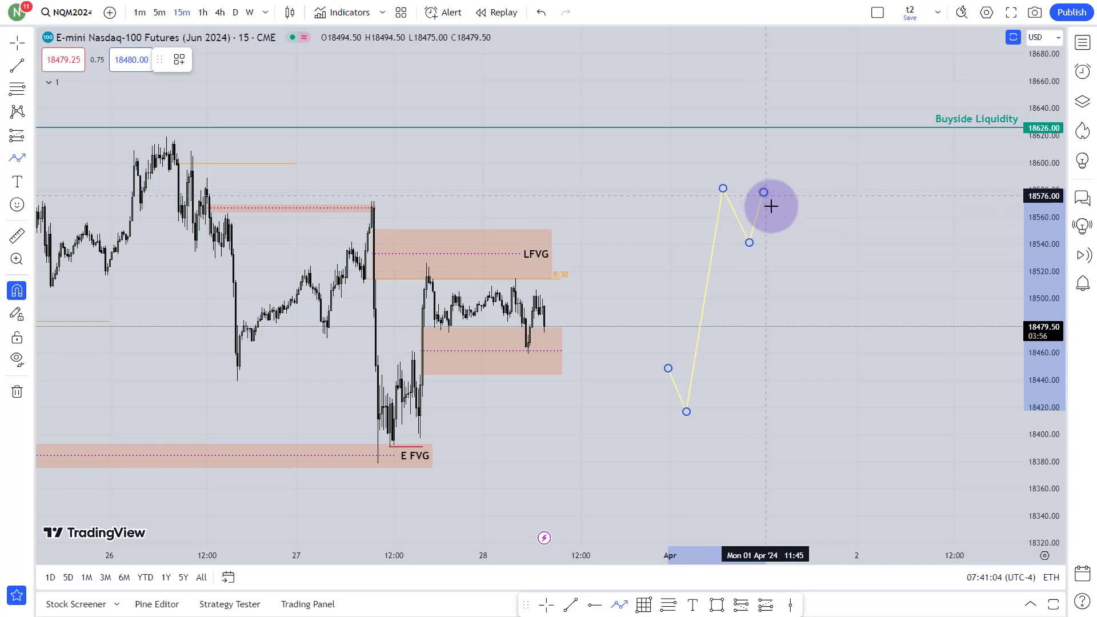
left_click(792, 265)
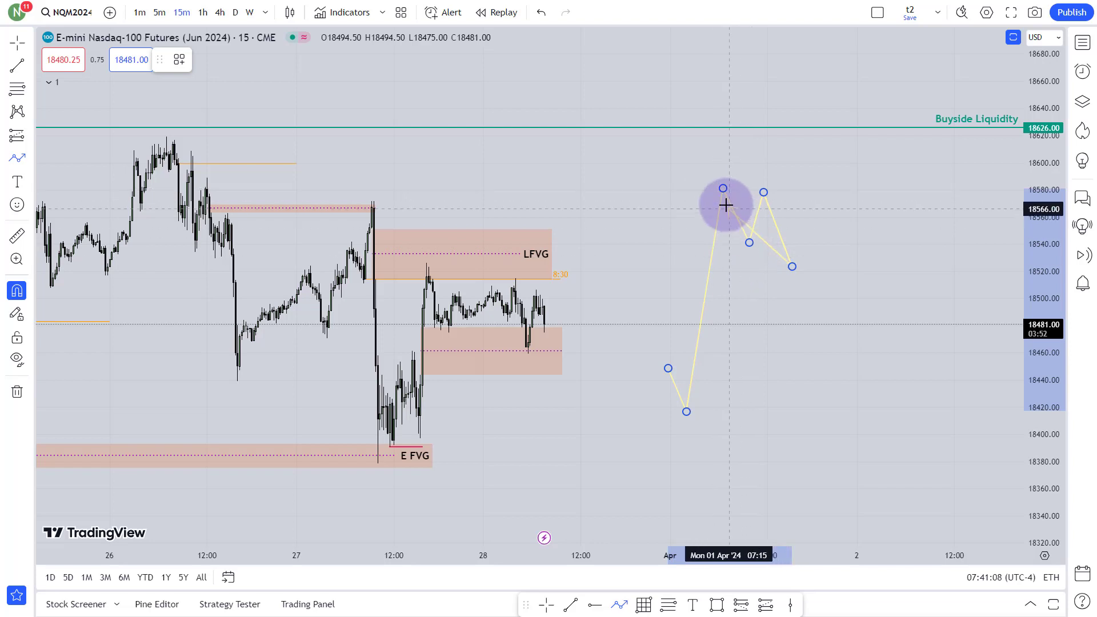
left_click(818, 113)
Trace a path over the candles from the 27 March drop into the E FVG, through the consolidation swings, ending at about 18634 above Buyside Liquidity
left_click_drag(792, 236, 766, 234)
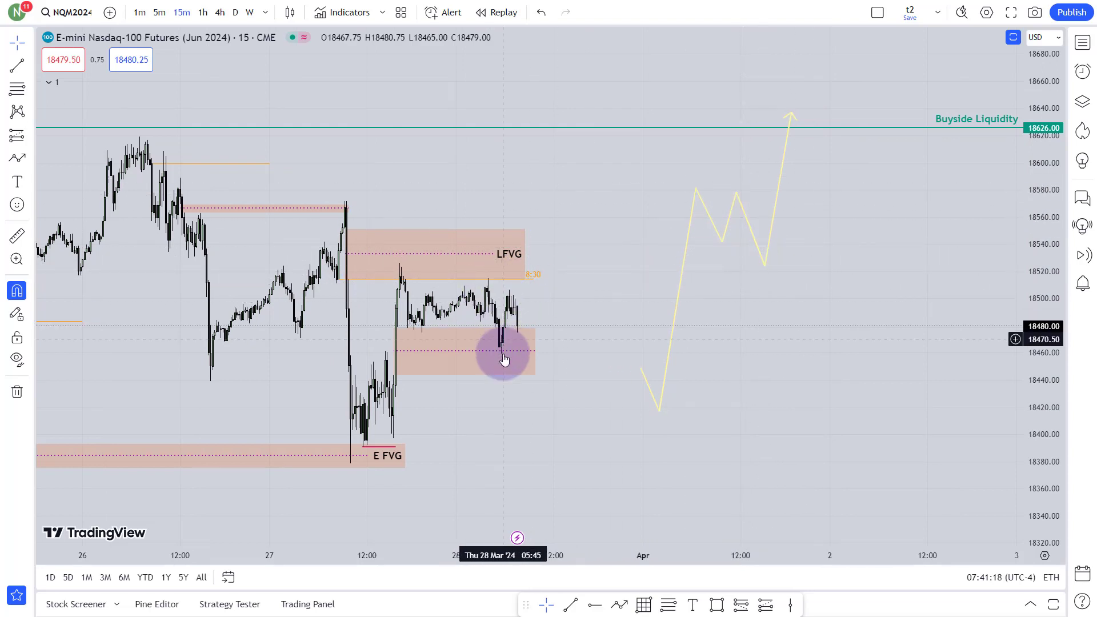
left_click_drag(612, 313, 646, 292)
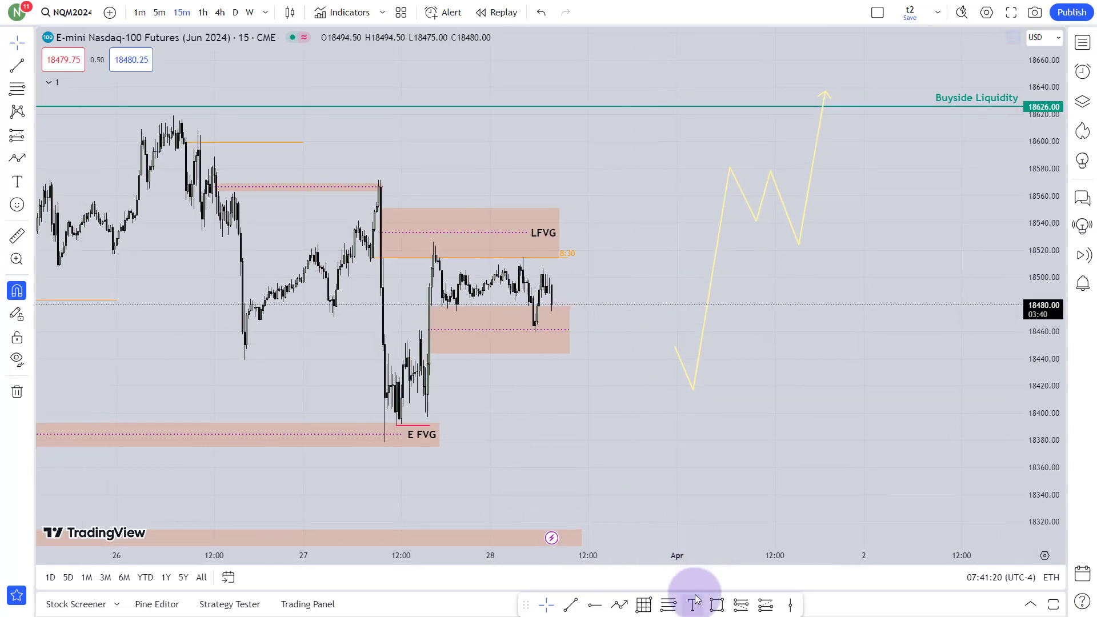
left_click(619, 604)
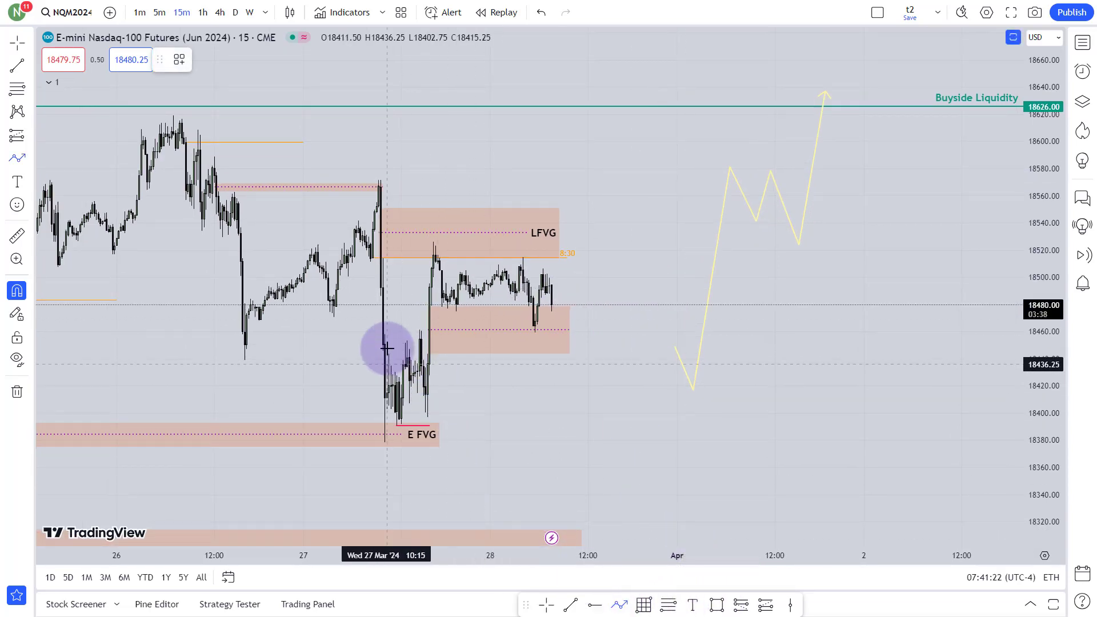
left_click_drag(381, 342, 383, 430)
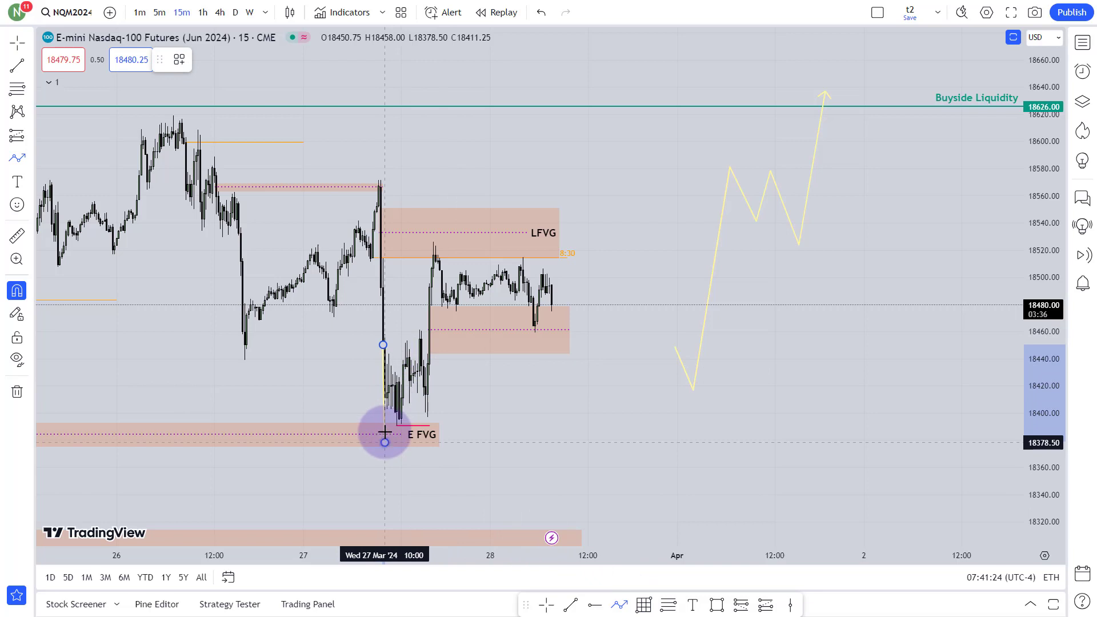
left_click(433, 249)
left_click_drag(433, 242, 519, 258)
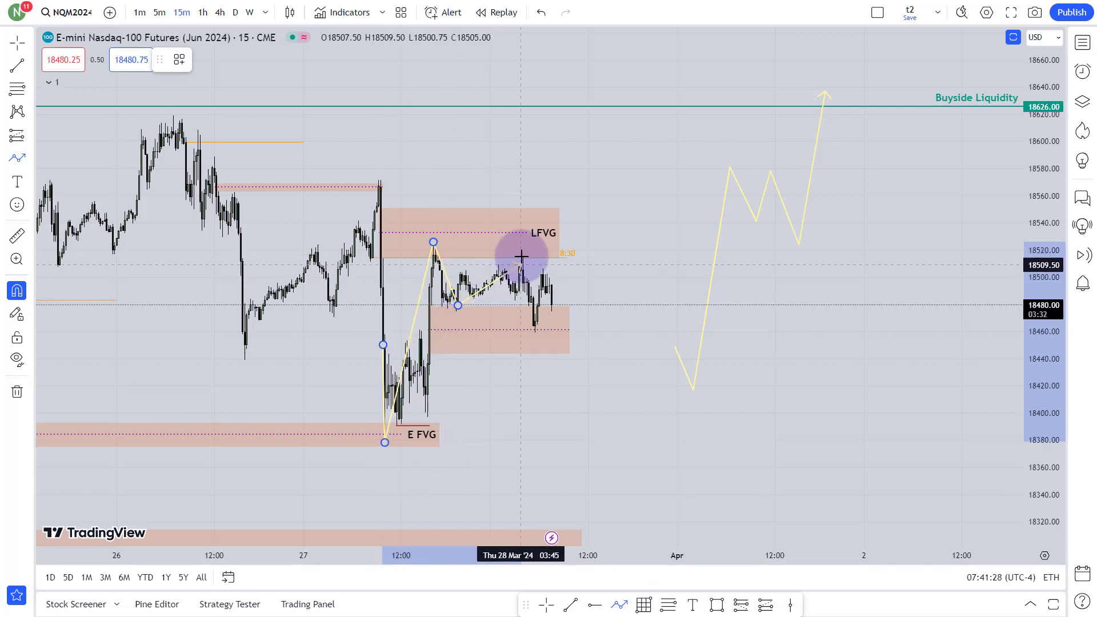
left_click(522, 257)
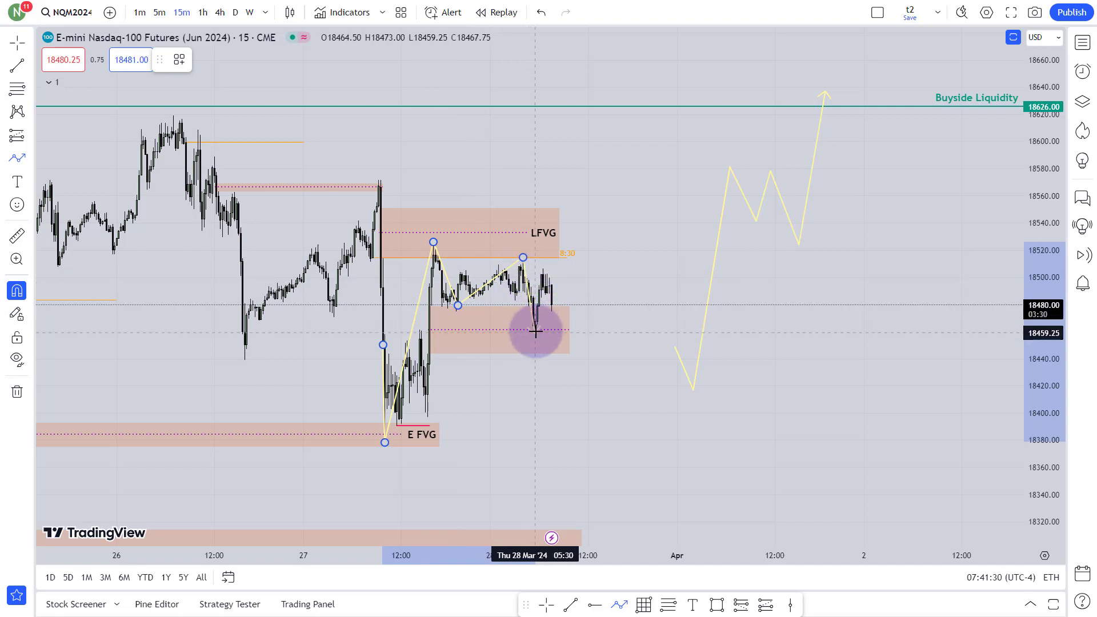
left_click_drag(516, 325, 590, 118)
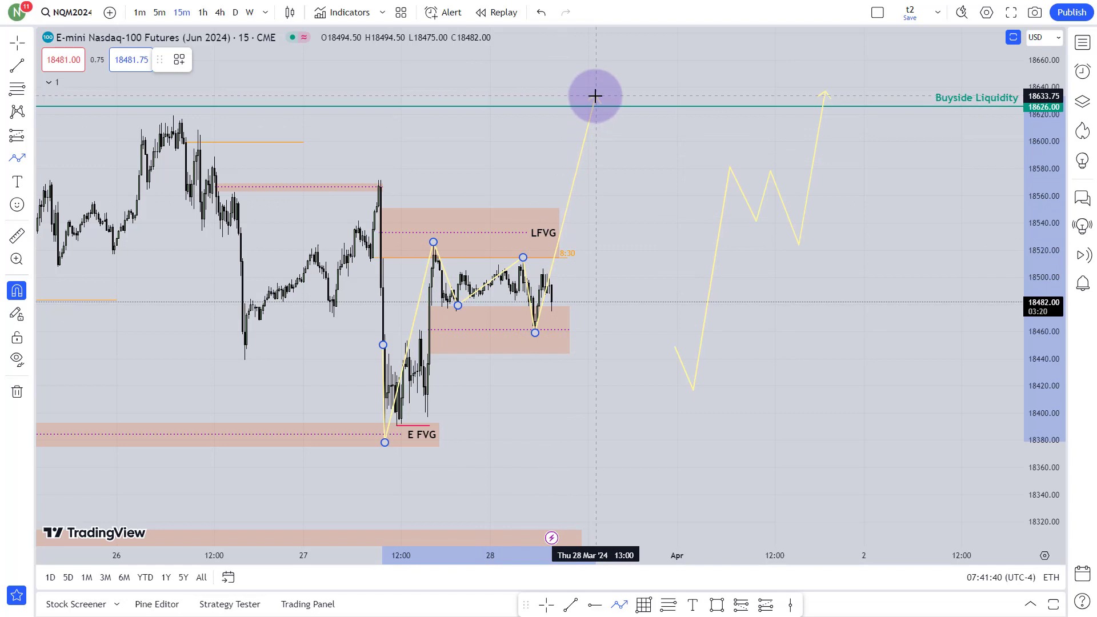
double_click(596, 96)
Delete the path traced over the candles and the example zigzag path beside them
left_click_drag(644, 233, 641, 261)
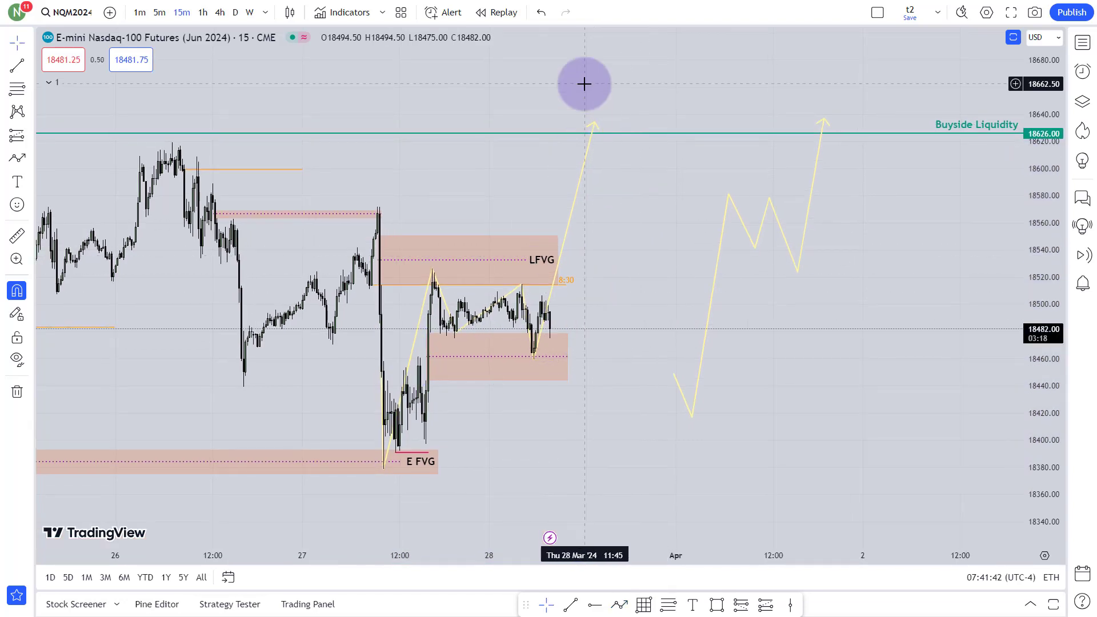
left_click(573, 202)
left_click(360, 59)
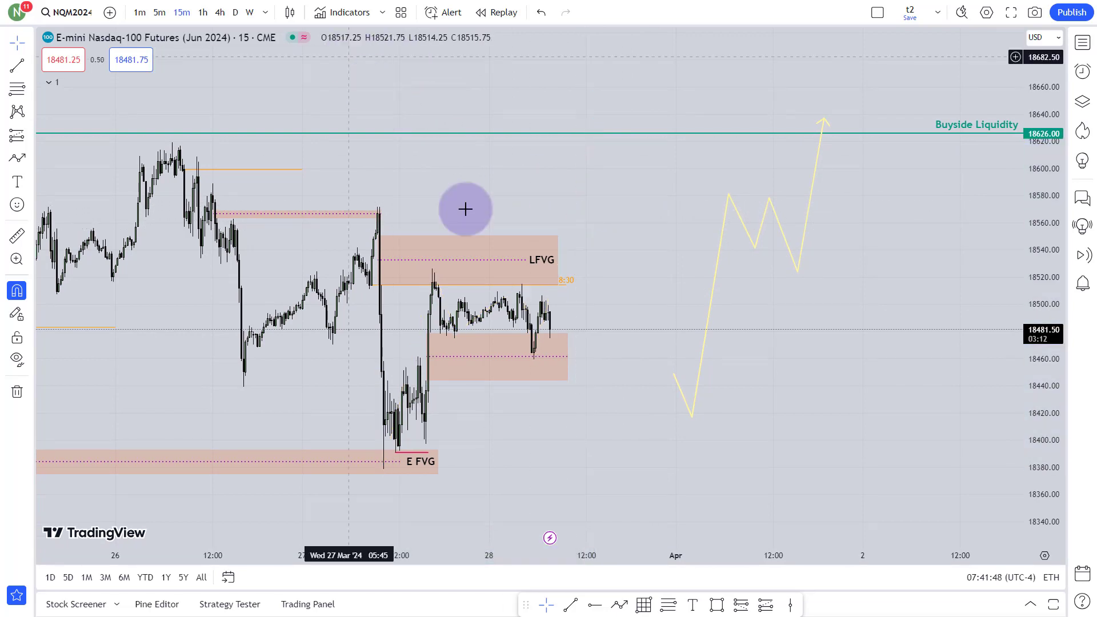
left_click(753, 240)
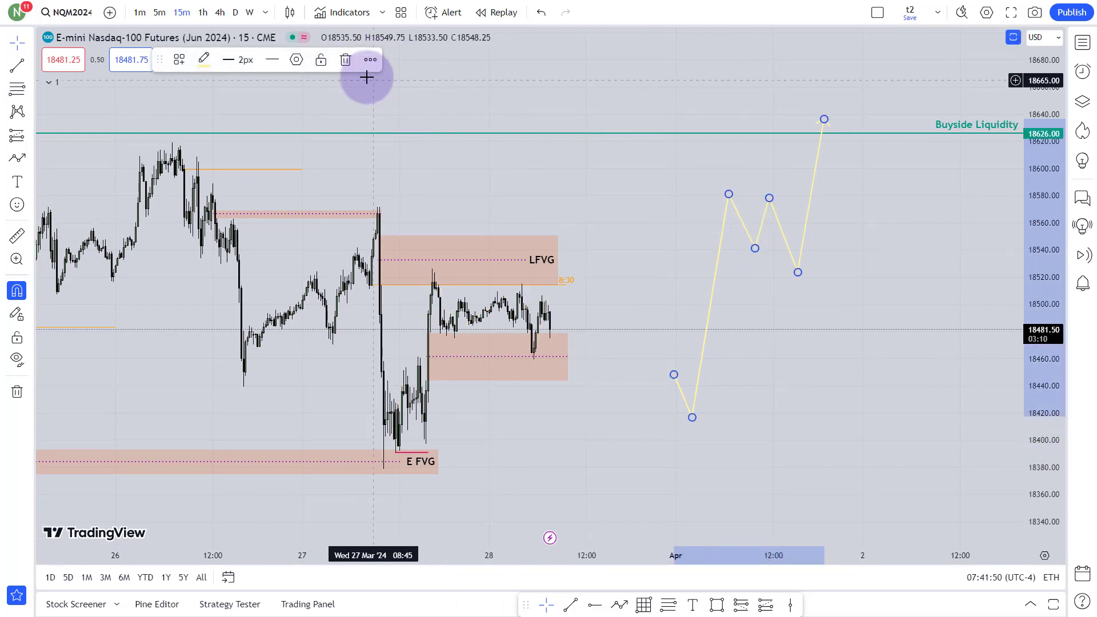
left_click(350, 60)
Draw a horizontal trend line at 18484.00 under the consolidation lows, from 27 March 22:00 to 28 March 04:45
left_click_drag(677, 275, 828, 223)
scroll(857, 289, "up", 2)
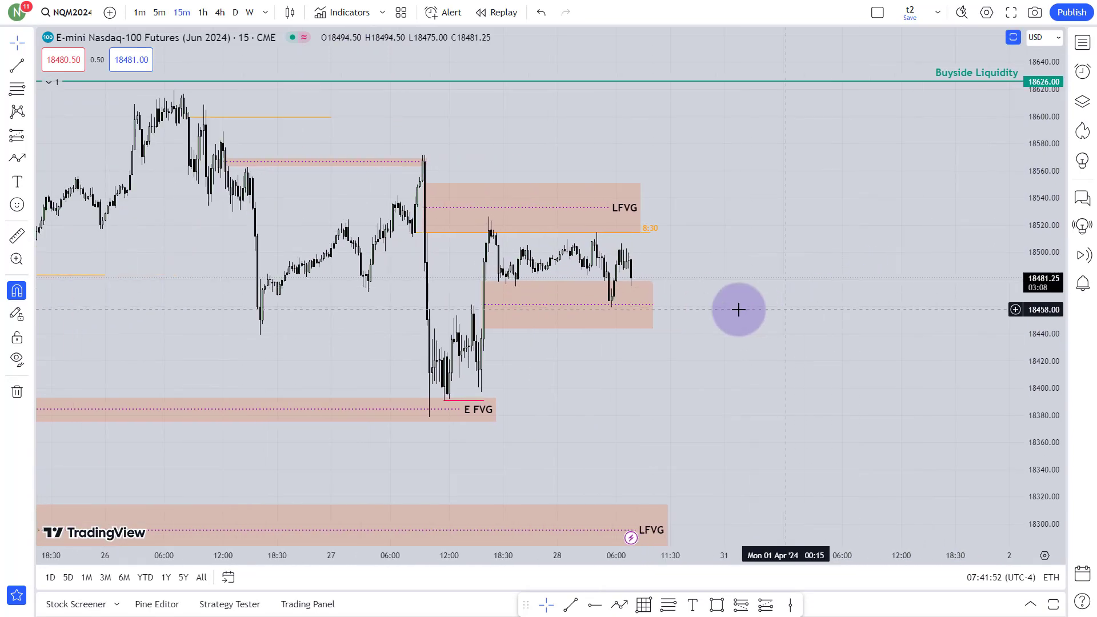
left_click_drag(753, 359, 861, 372)
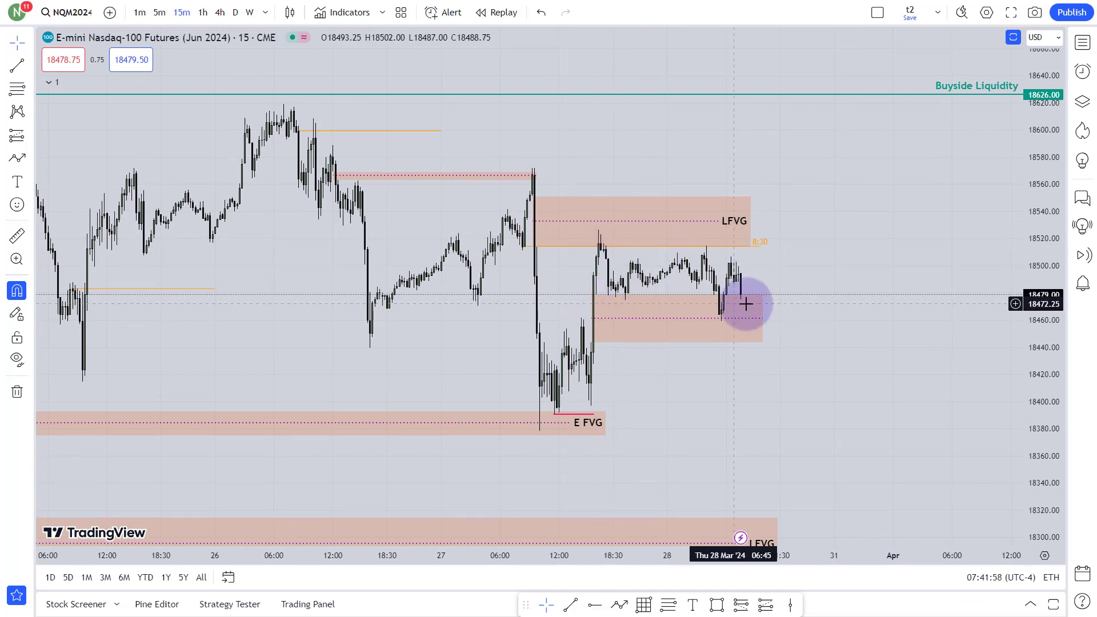
left_click_drag(1065, 412, 1064, 293)
scroll(977, 318, "up", 2)
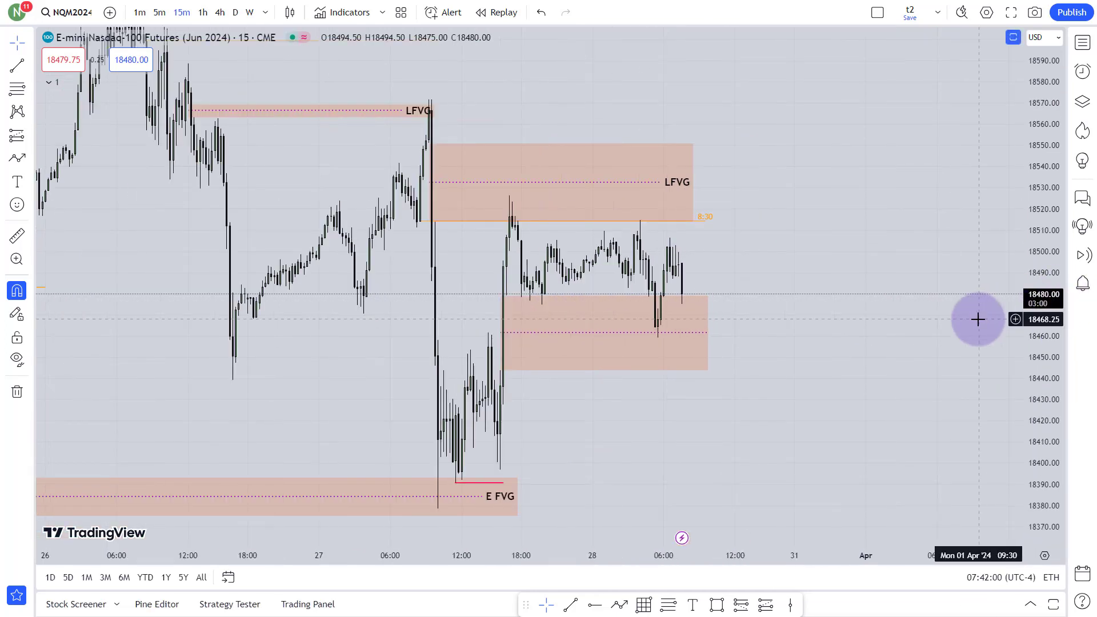
left_click(573, 601)
left_click(567, 291)
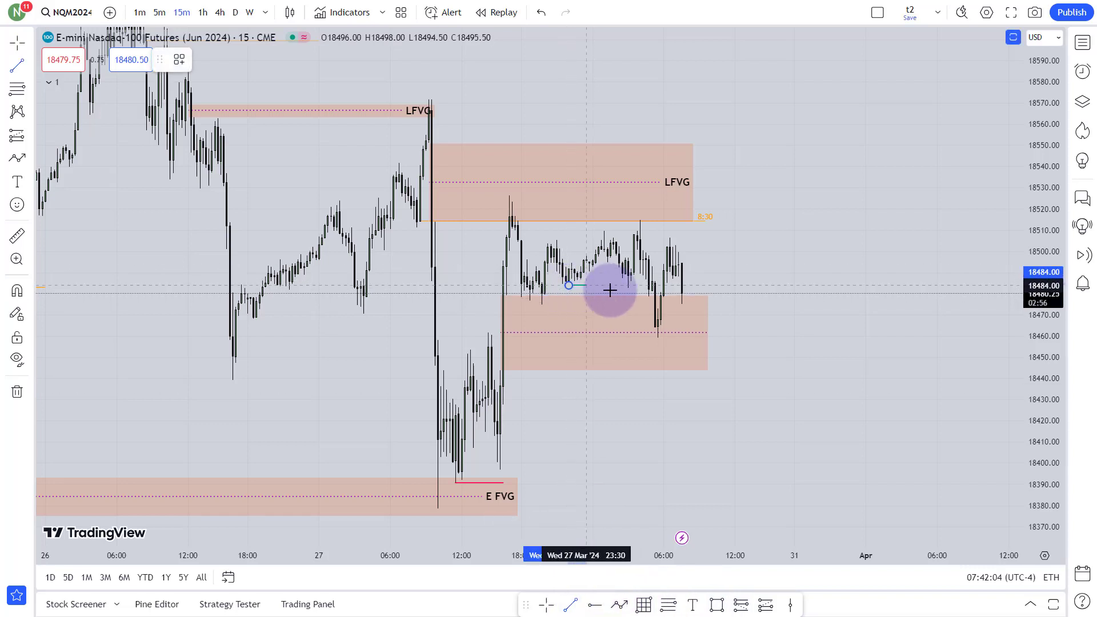
left_click(649, 287)
right_click(649, 288)
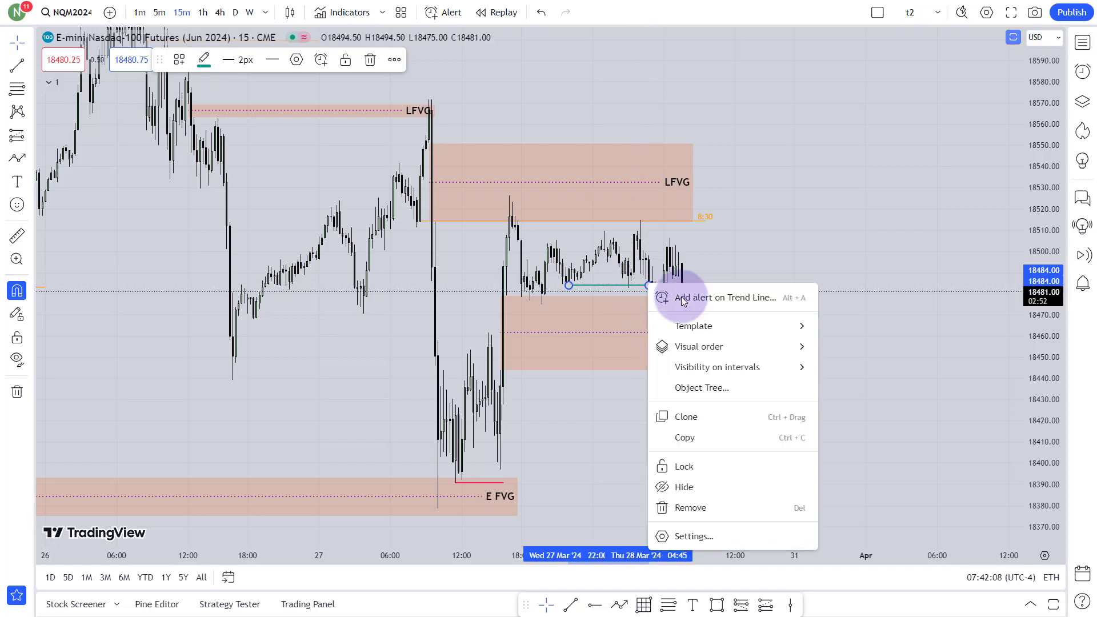
Recolor the selected trend line at 18484.00 under the consolidation lows in red
mouse_move(738, 324)
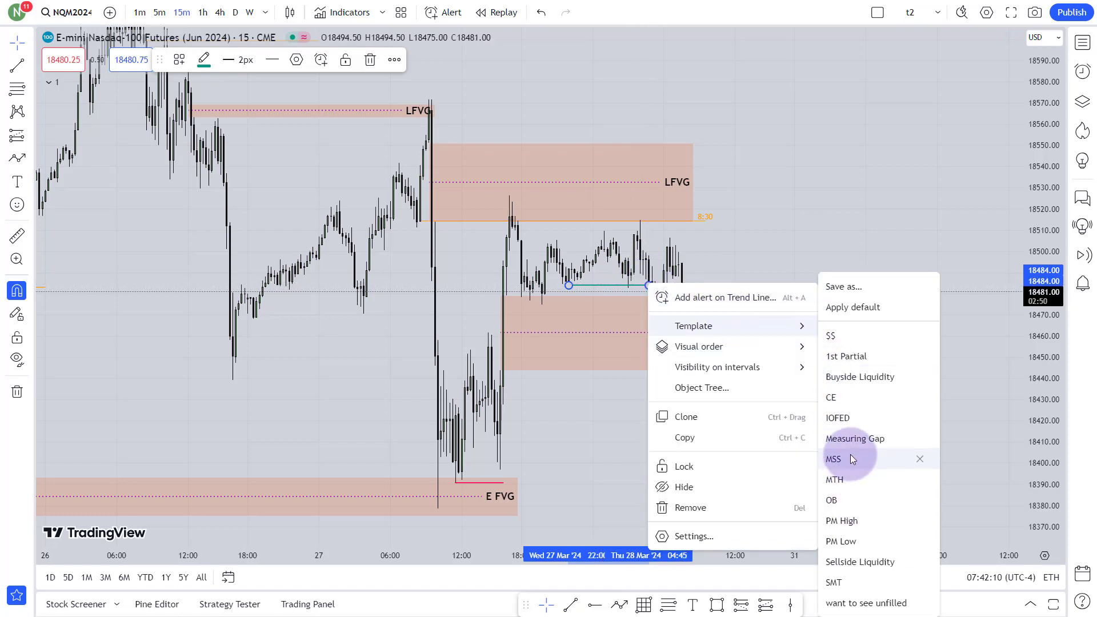
left_click(204, 59)
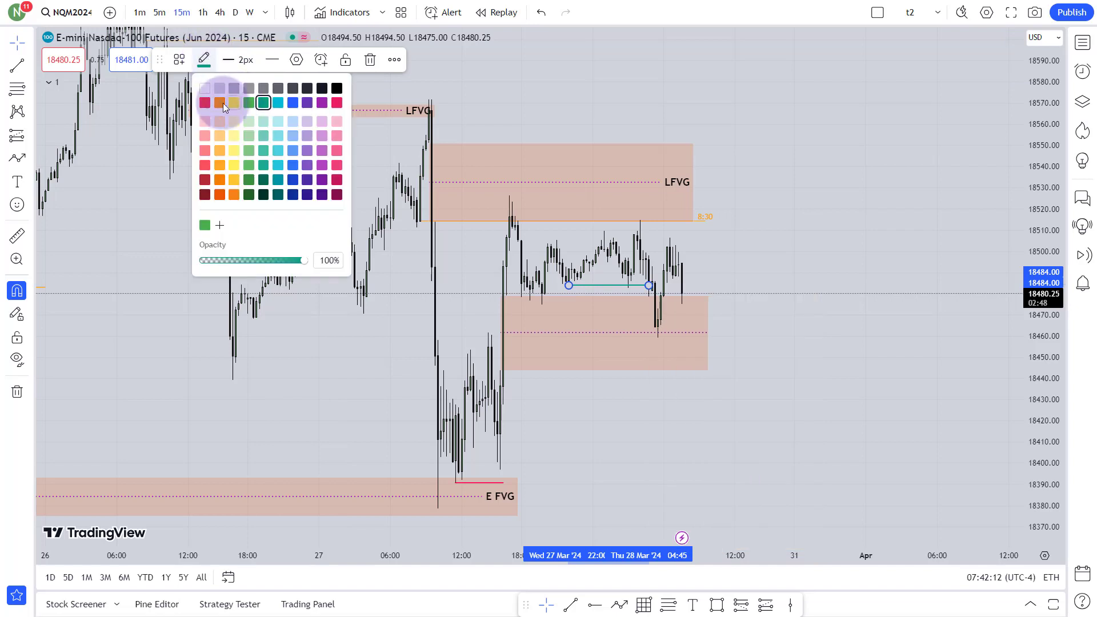
left_click(205, 103)
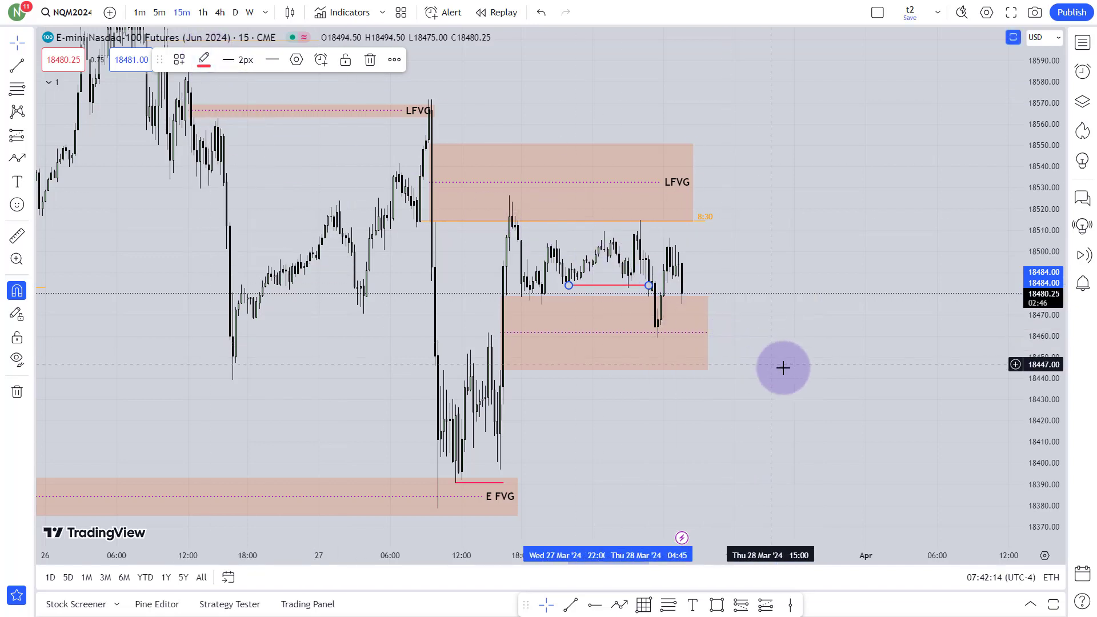
left_click(795, 298)
Draw a second horizontal trend line at 18474.75 under the lower swing low, from 27 March 19:45 to 28 March 05:15
left_click(570, 604)
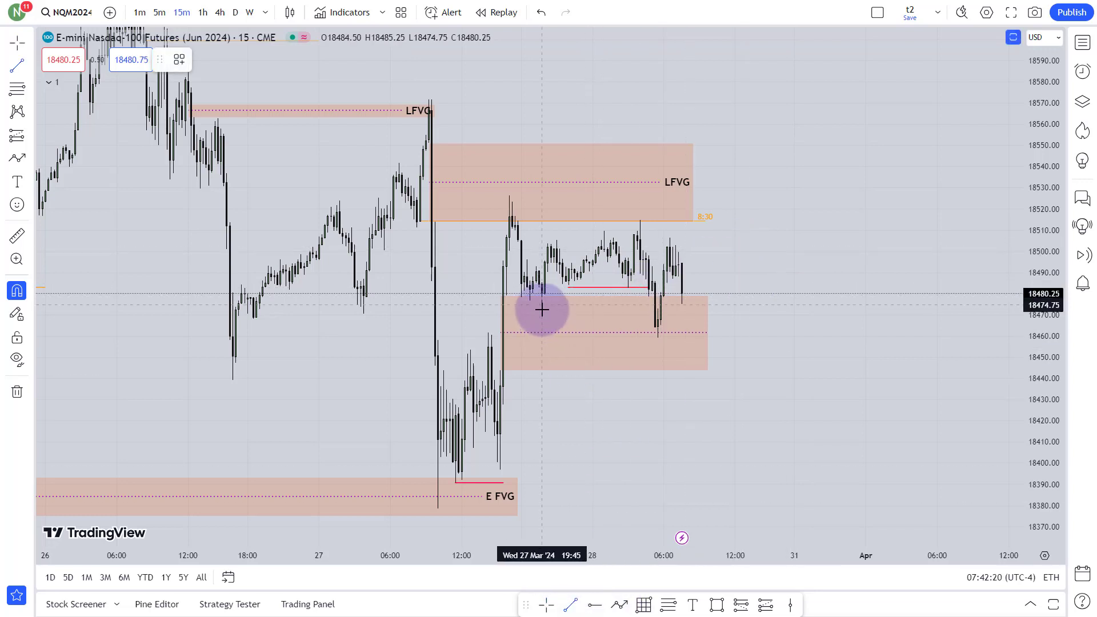
left_click_drag(541, 307, 643, 309)
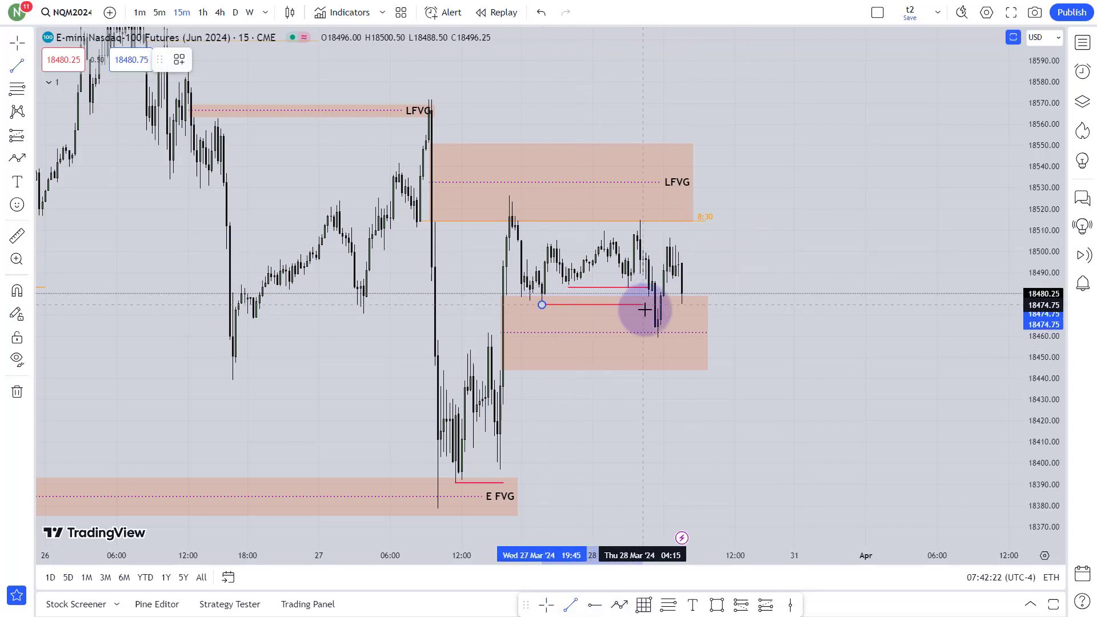
left_click(654, 310, "shift")
left_click(794, 251)
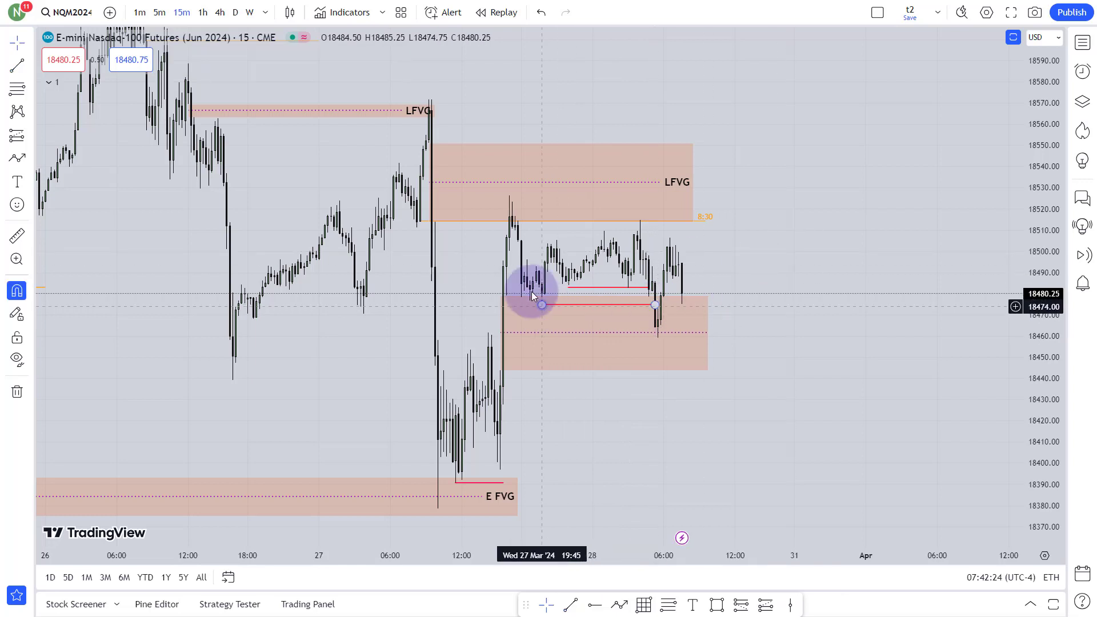
left_click(544, 305)
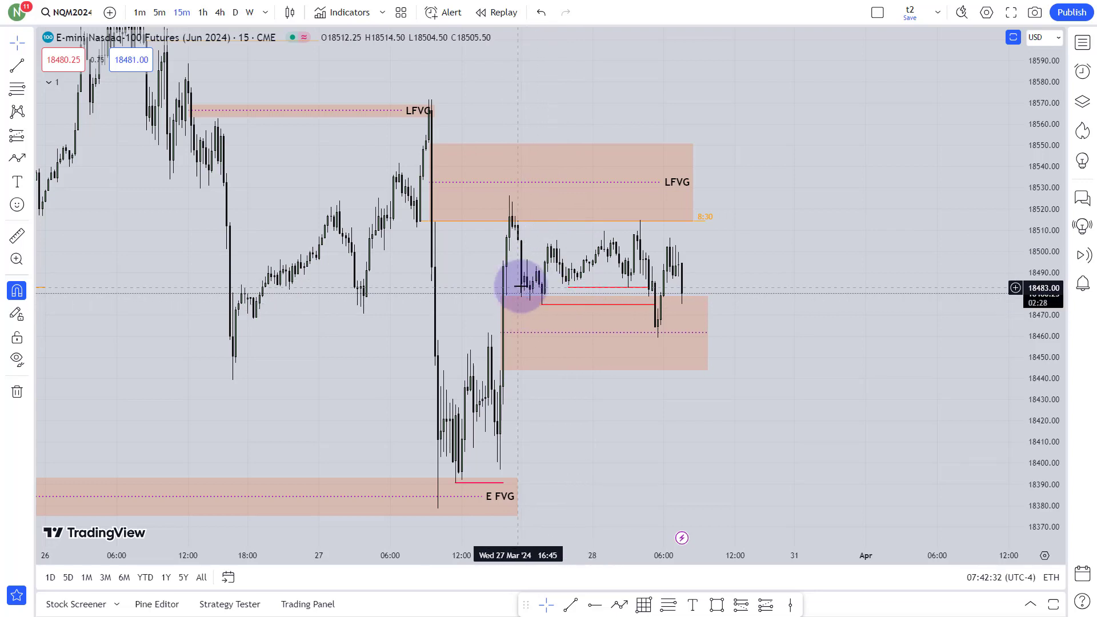
Pull the right edge of the shaded gap zone below the consolidation in slightly, to about 09:15 on 28 March
left_click_drag(802, 259, 858, 204)
scroll(855, 255, "down", 1)
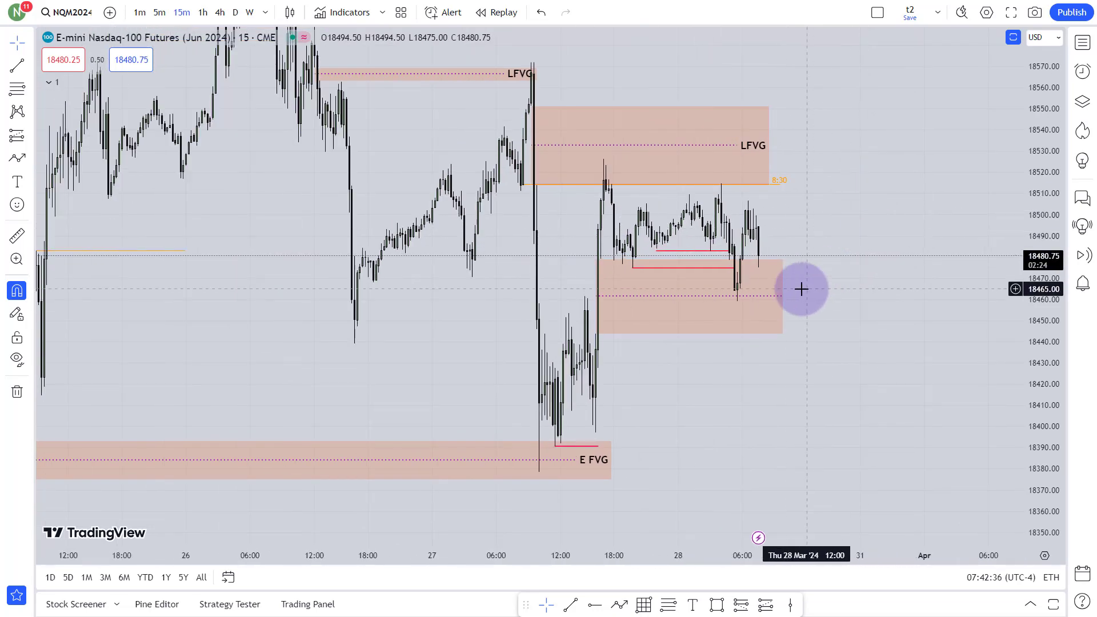
left_click_drag(782, 296, 777, 296)
left_click_drag(904, 196, 841, 238)
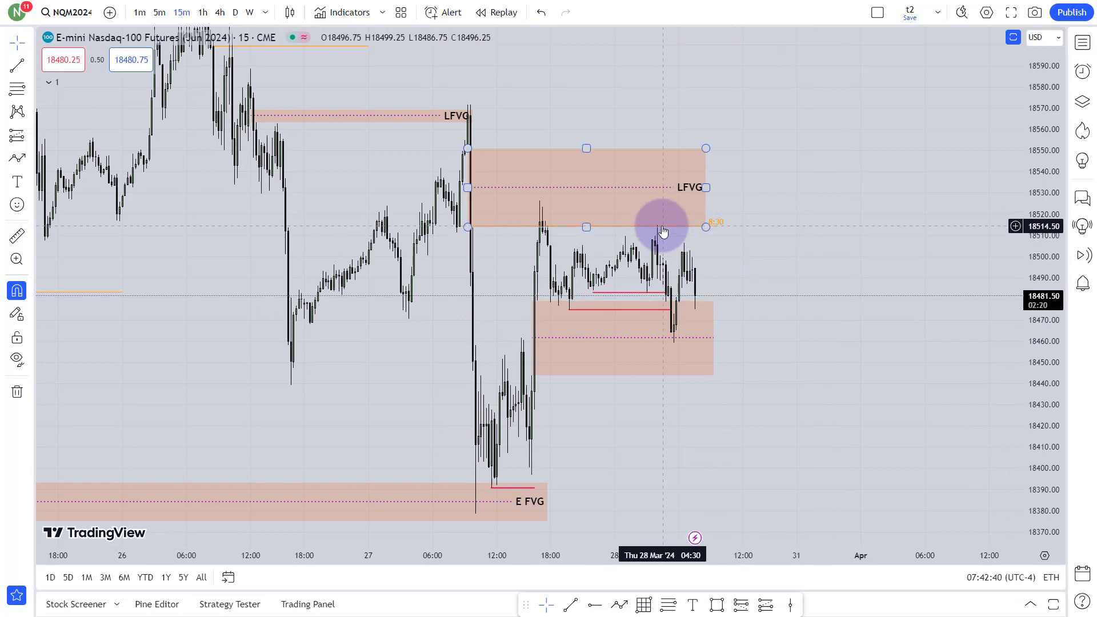
Examine the 15-minute consolidation between the LFVG and the lower gap zone, in relation to Buyside Liquidity at 18626.00 above
left_click(685, 344)
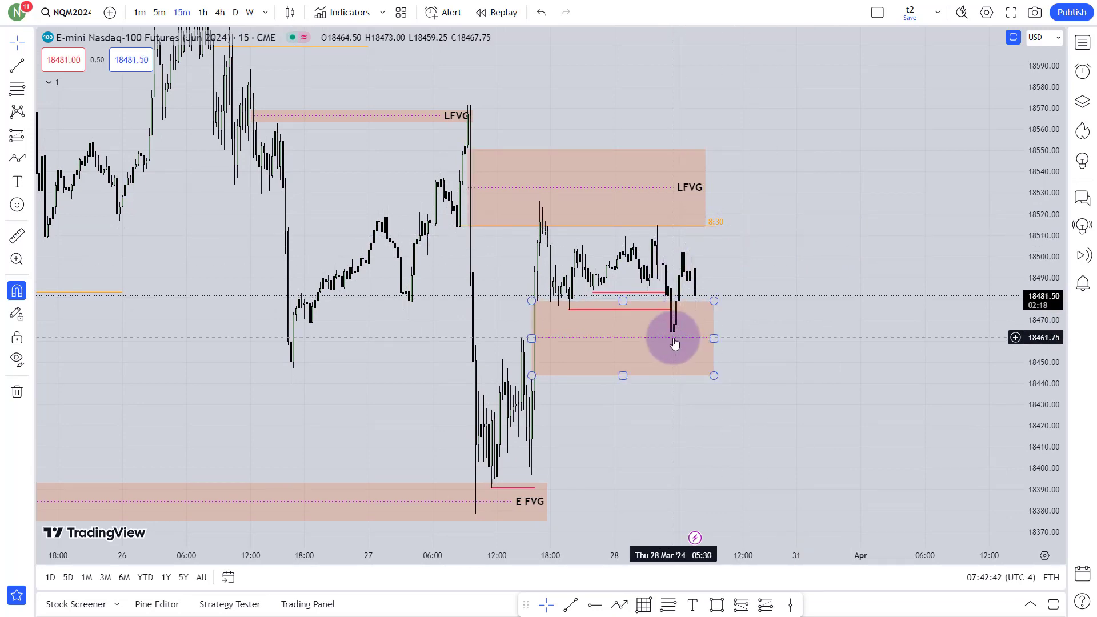
left_click_drag(1040, 147, 1009, 350)
scroll(893, 299, "down", 4)
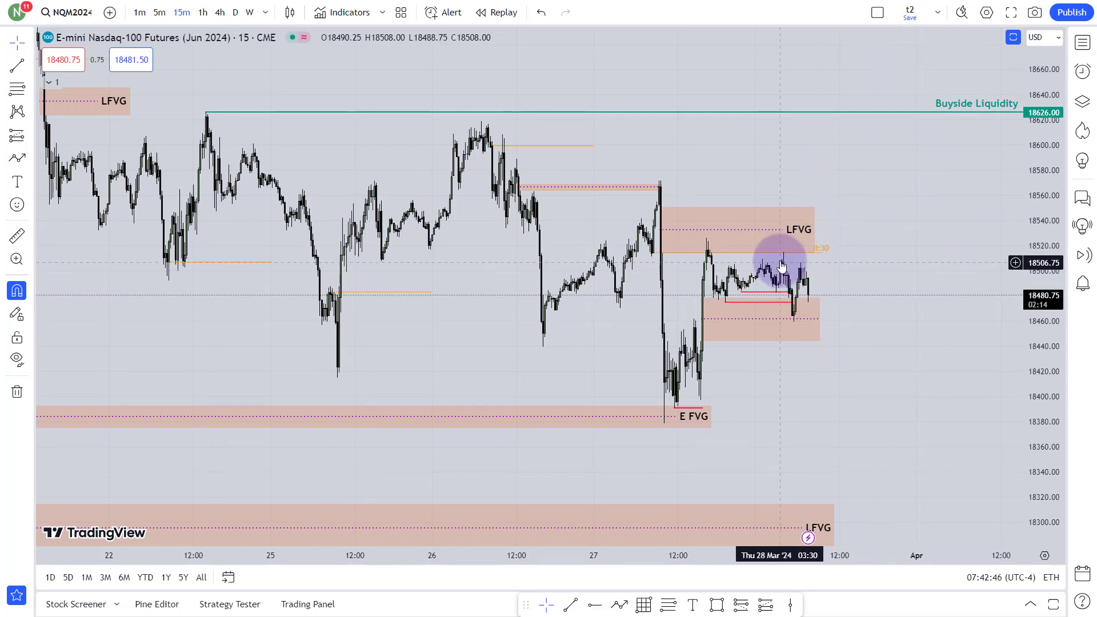
left_click(797, 325)
left_click(892, 86)
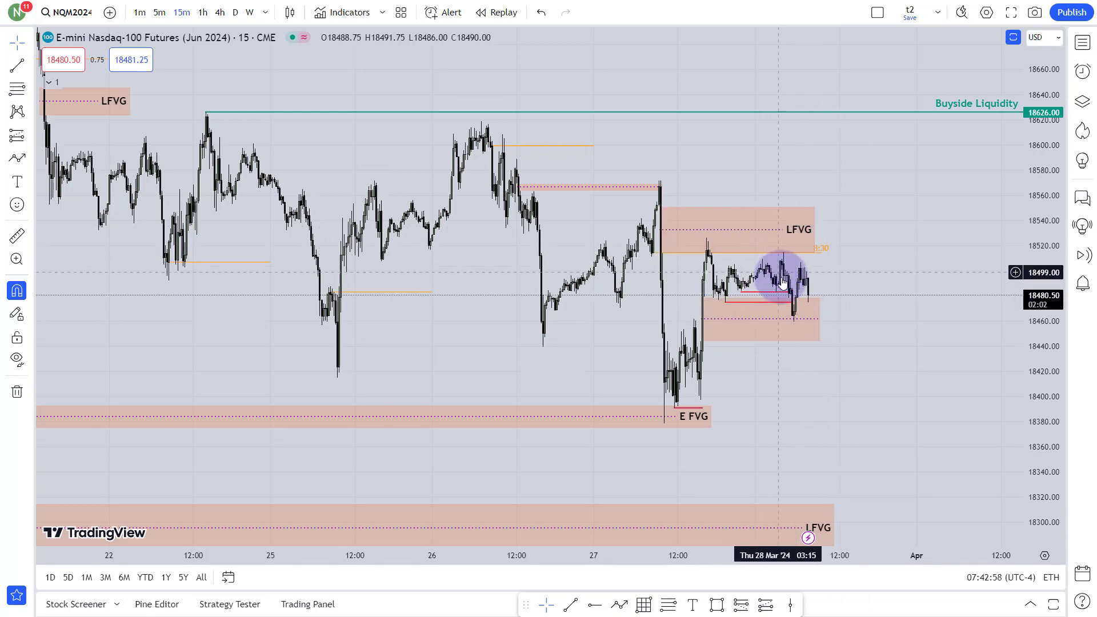
scroll(858, 296, "up", 4)
left_click_drag(1051, 363, 1053, 248)
scroll(871, 260, "up", 3)
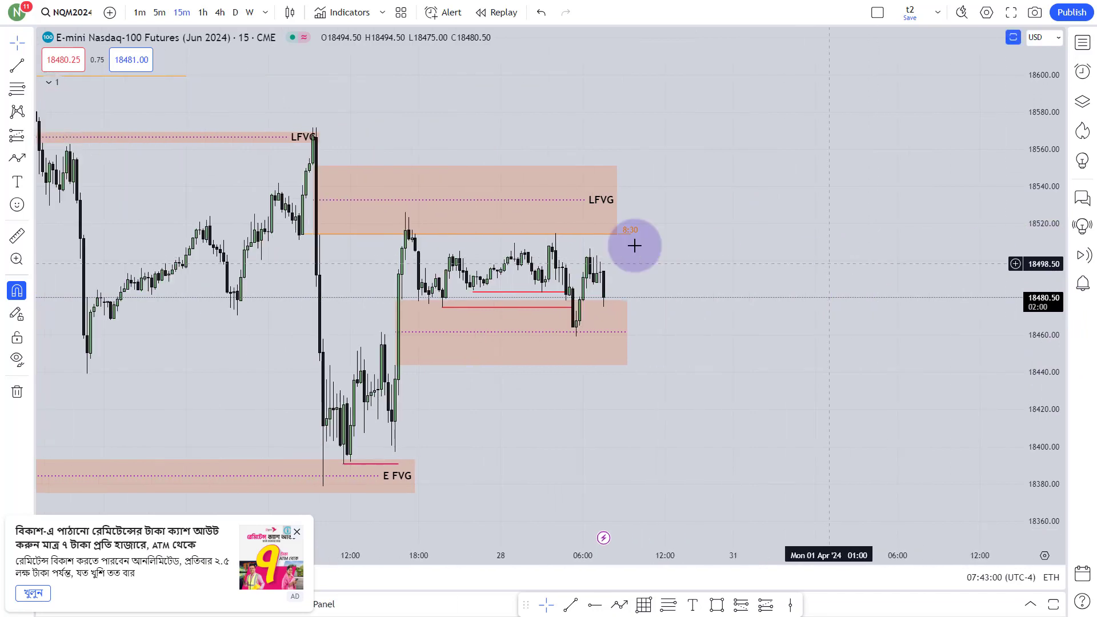
left_click_drag(727, 237, 808, 232)
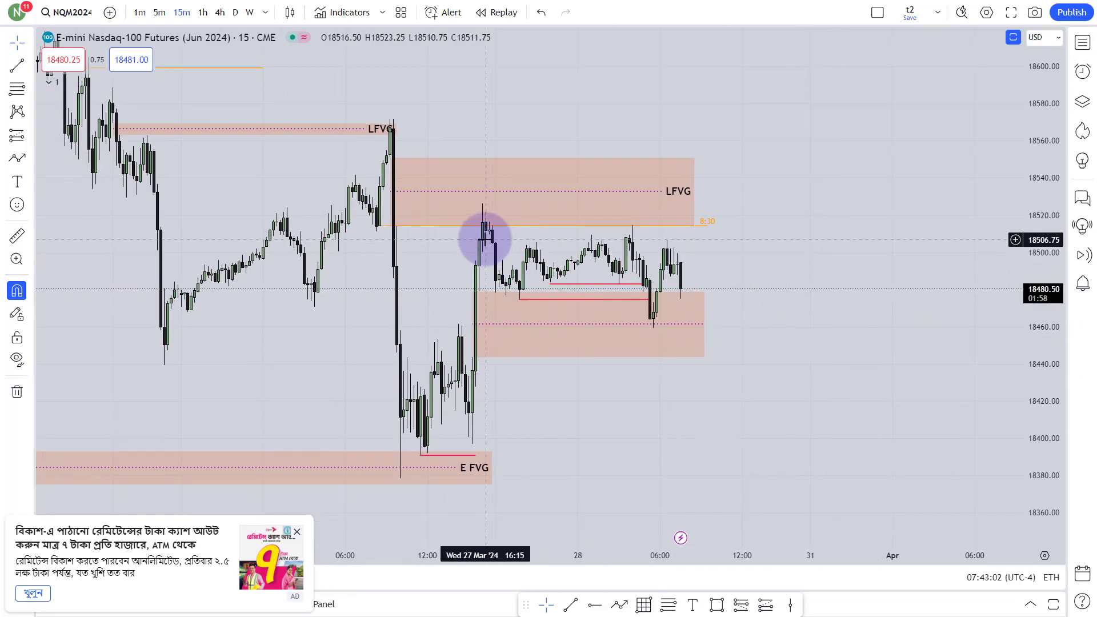
Switch the chart to the 1-minute interval and enlarge the price scale around the consolidation
left_click(138, 12)
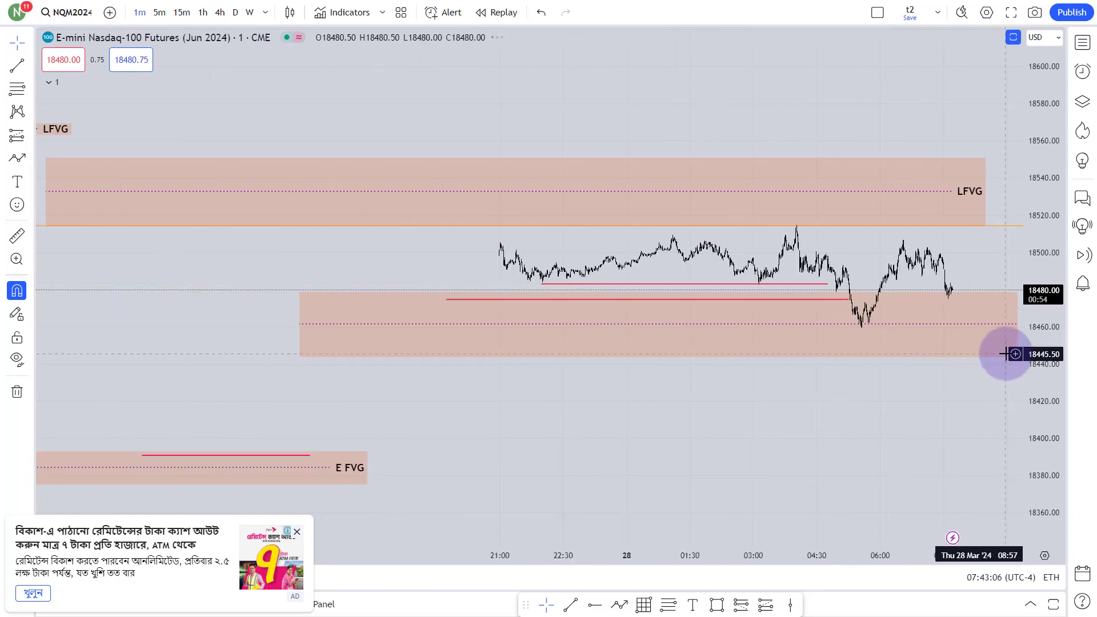
left_click_drag(1057, 396, 1057, 50)
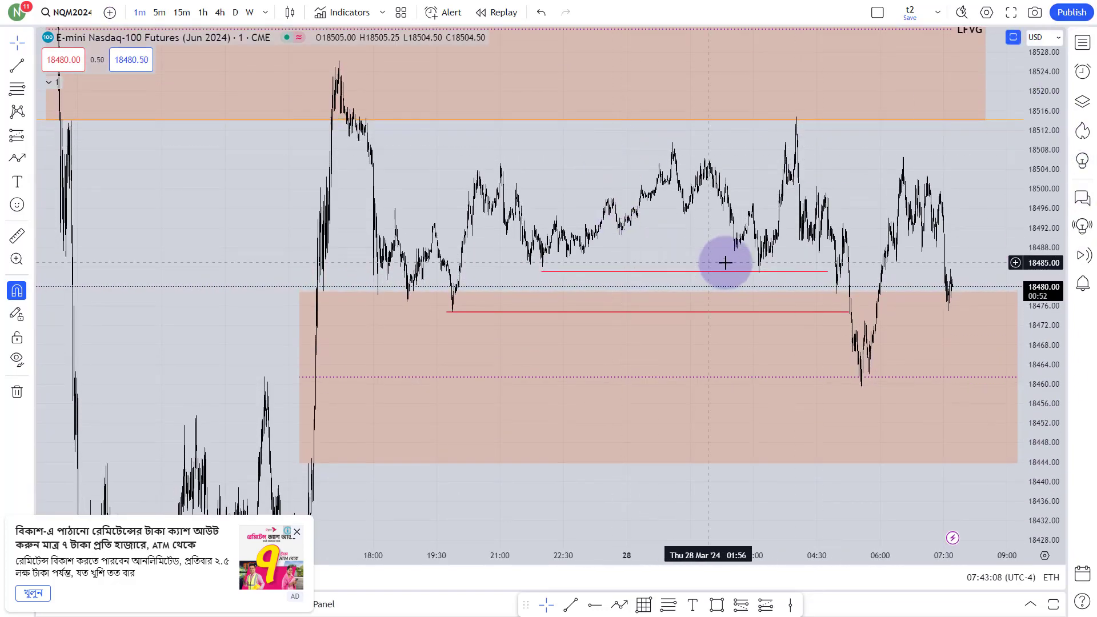
left_click_drag(771, 149, 861, 221)
scroll(754, 207, "up", 3)
scroll(861, 221, "up", 2)
scroll(860, 221, "up", 1)
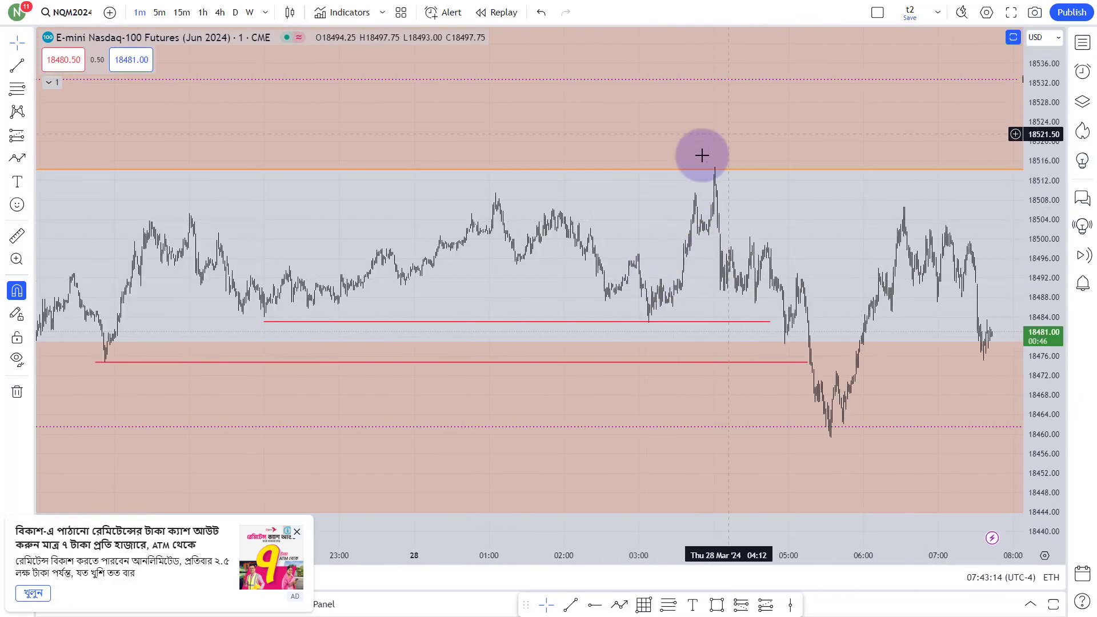
Close the advertisement and examine the 1-minute drop from the 28 March 04:00 high into the lower gap zone's midline
scroll(839, 286, "up", 2)
left_click_drag(781, 252, 872, 249)
scroll(867, 251, "up", 3)
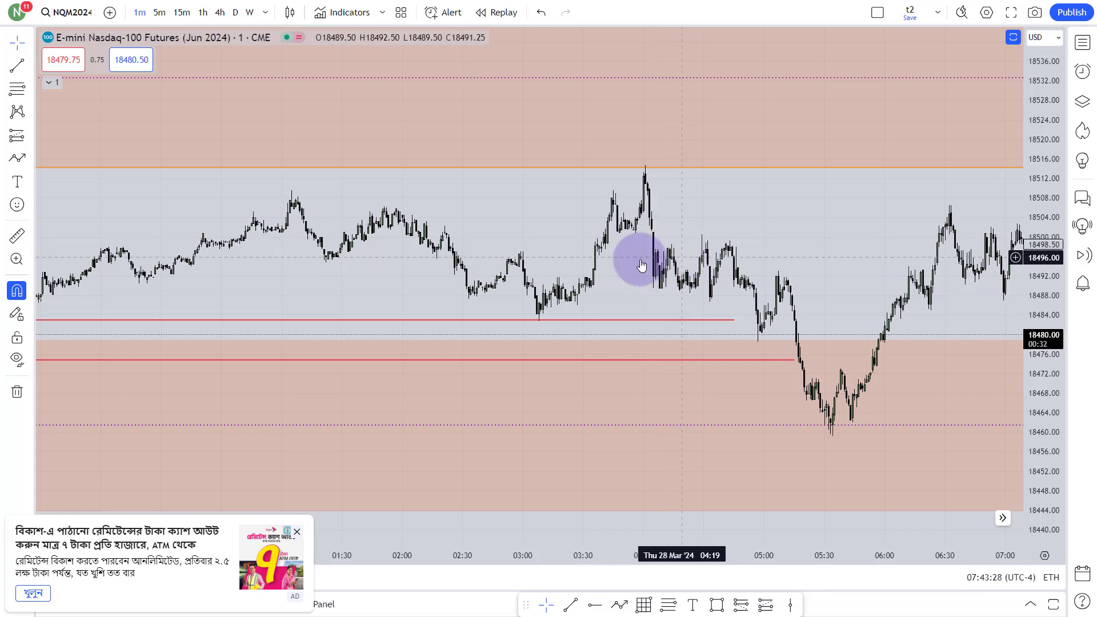
left_click(298, 532)
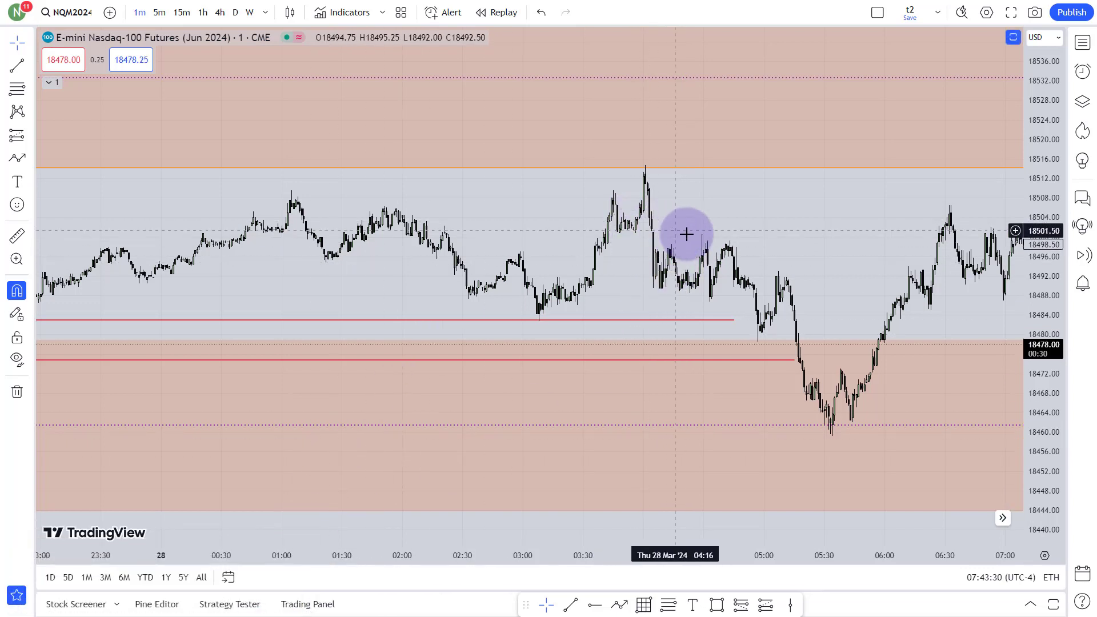
left_click(817, 421)
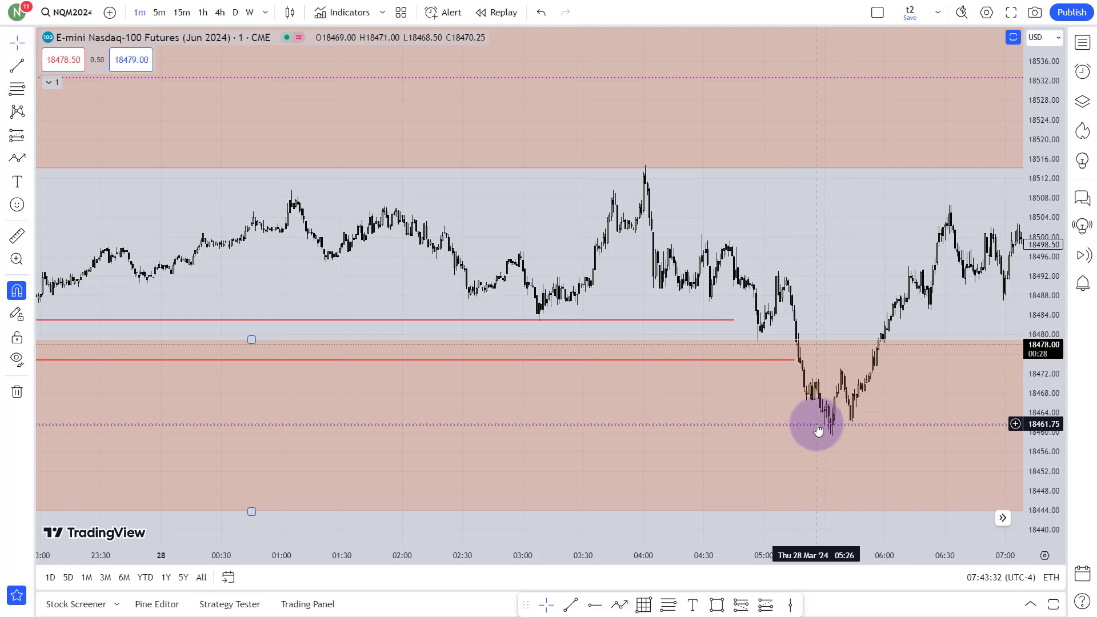
scroll(829, 429, "down", 5)
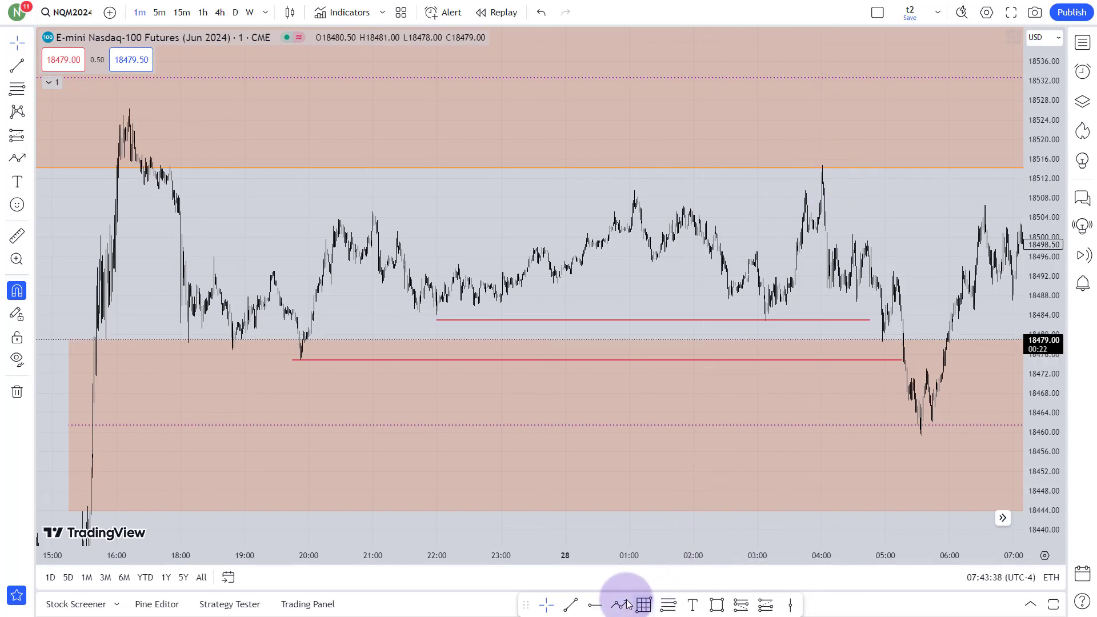
Place a horizontal ray at 18514.75 on the chart, starting from the 27 March 16:41 candle
left_click(594, 607)
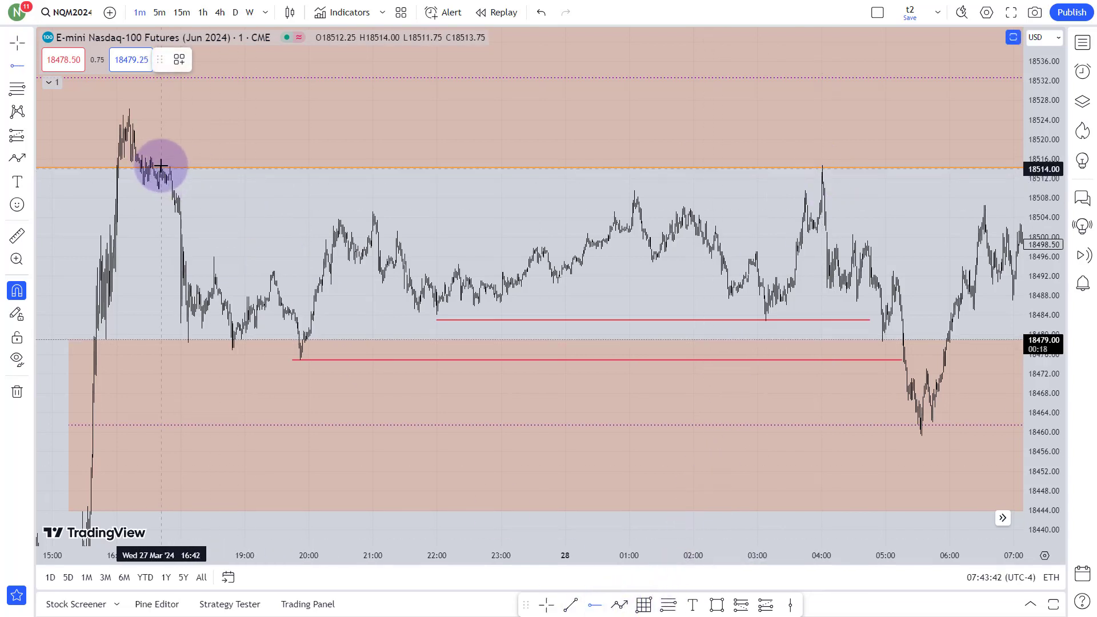
left_click_drag(272, 243, 451, 254)
scroll(457, 255, "up", 5)
left_click_drag(137, 220, 411, 235)
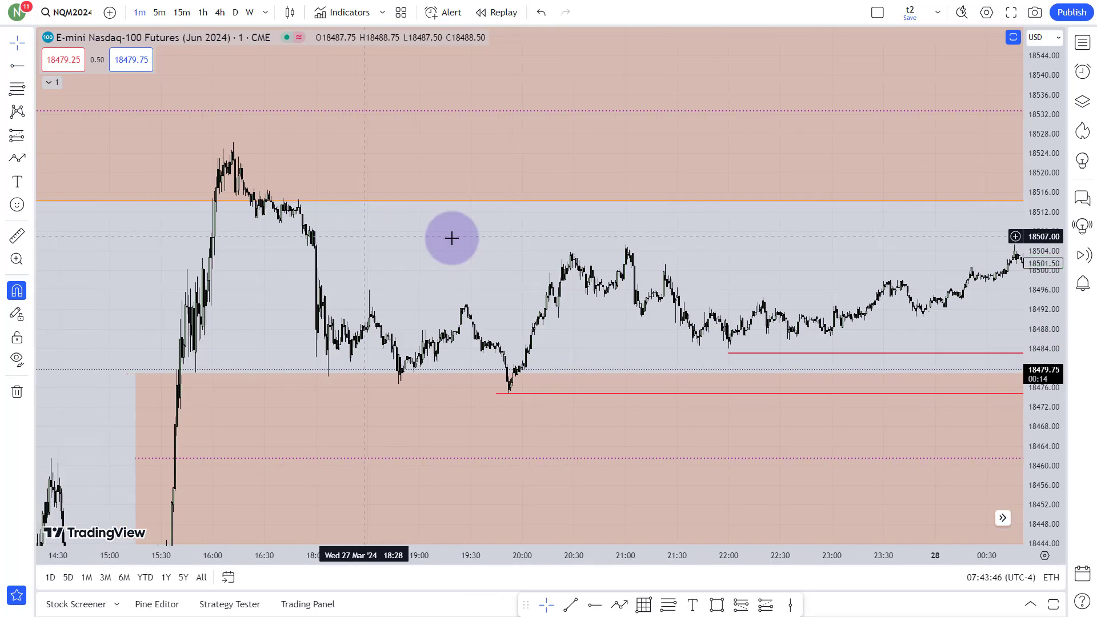
left_click(754, 608)
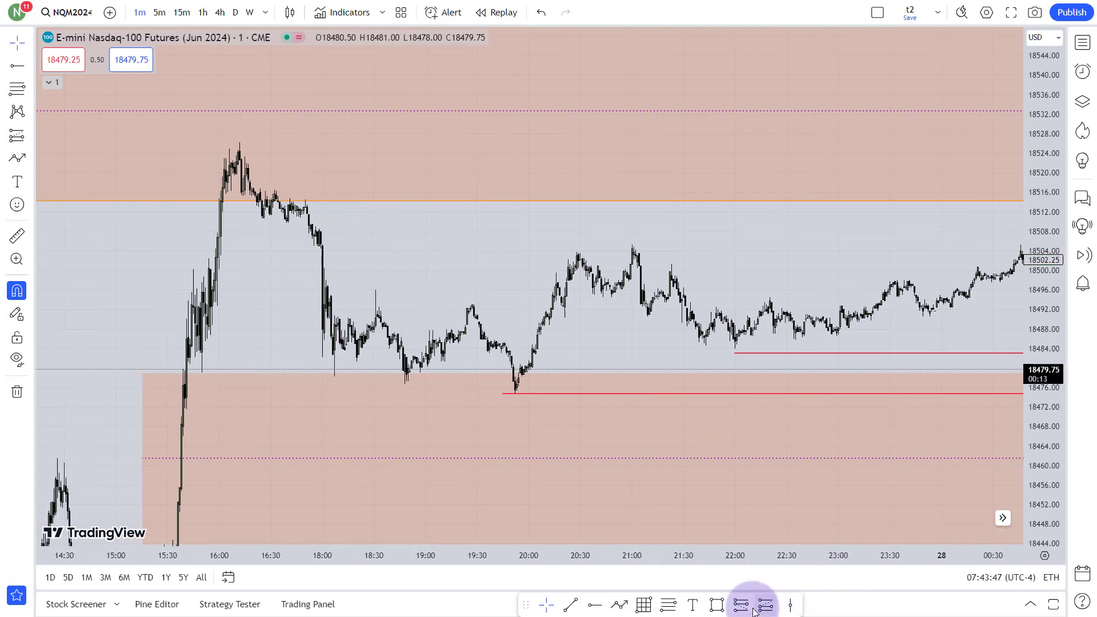
left_click(598, 608)
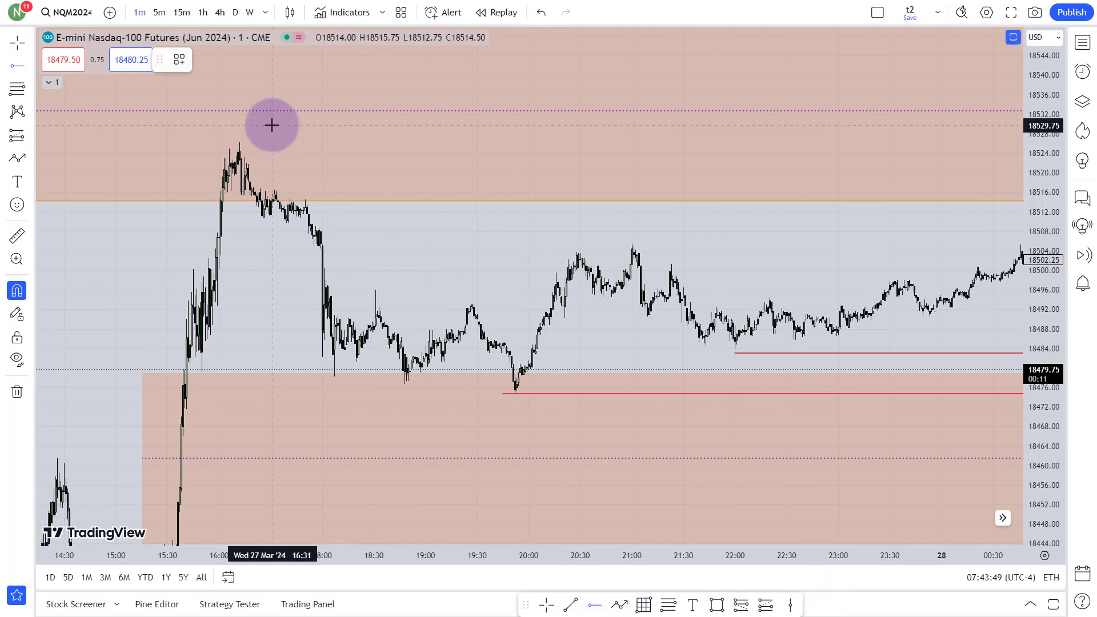
left_click(290, 197)
left_click_drag(291, 201, 291, 197)
Apply the Buyside Liquidity template to the horizontal ray at 18514.75
right_click(291, 199)
mouse_move(437, 241)
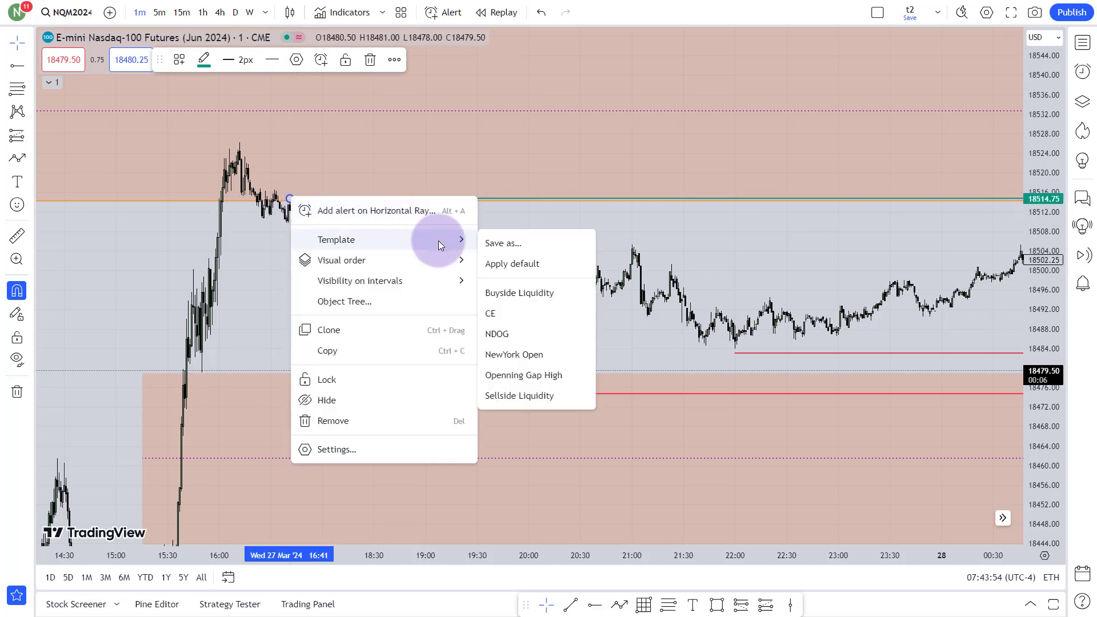
left_click(512, 294)
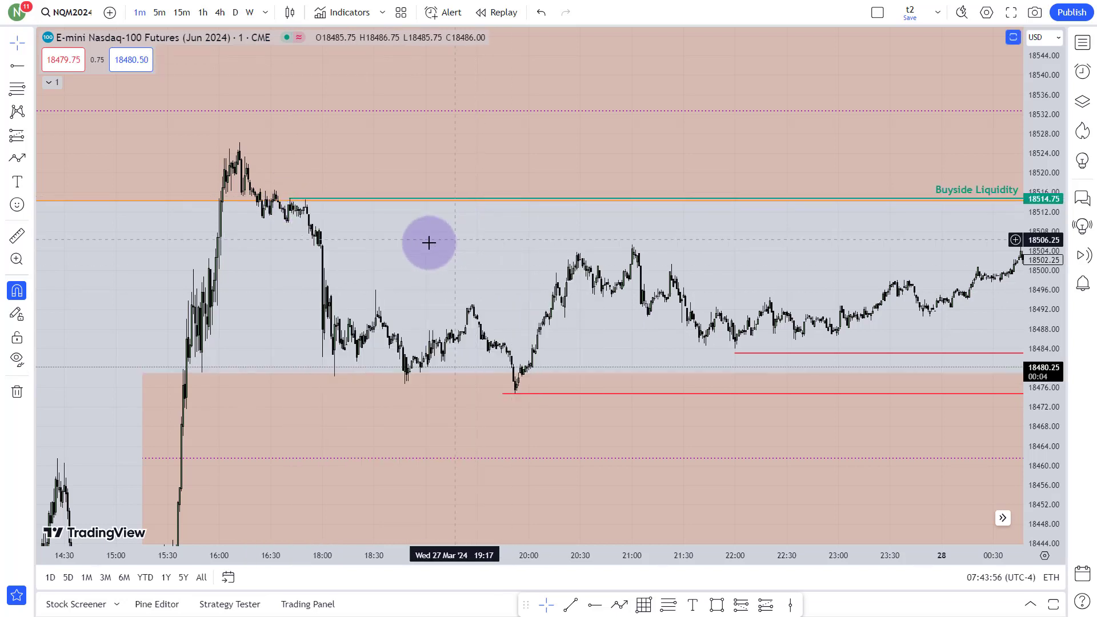
Examine the 28 March 1-minute swings between the Buyside Liquidity ray and the dip into the lower gap zone
left_click_drag(978, 254, 276, 227)
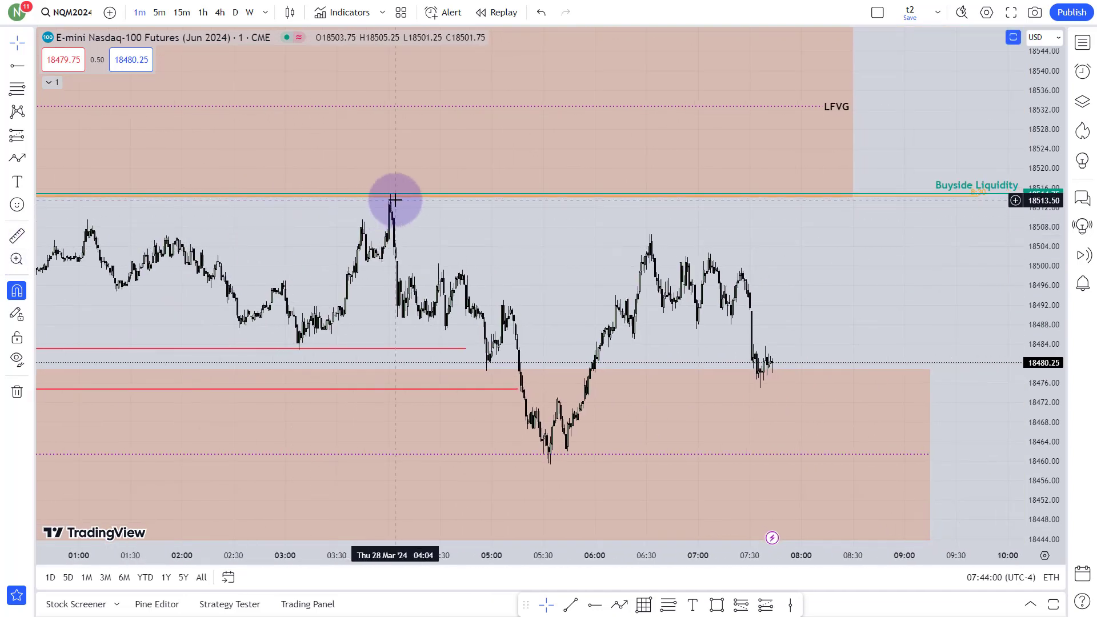
scroll(434, 206, "down", 3)
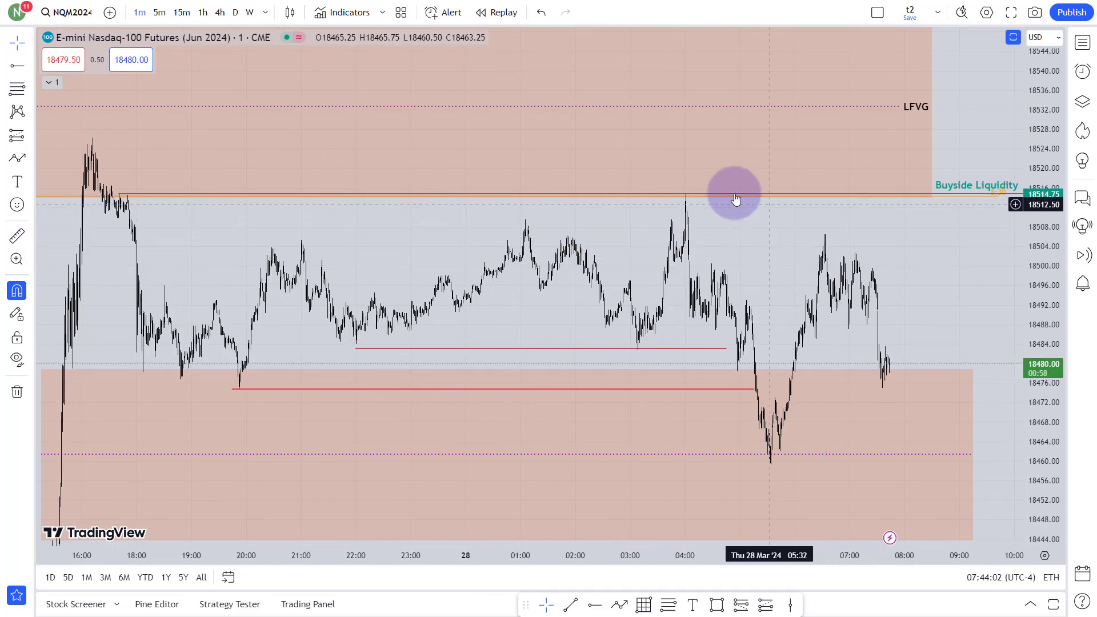
scroll(639, 255, "up", 5)
left_click_drag(639, 252, 681, 179)
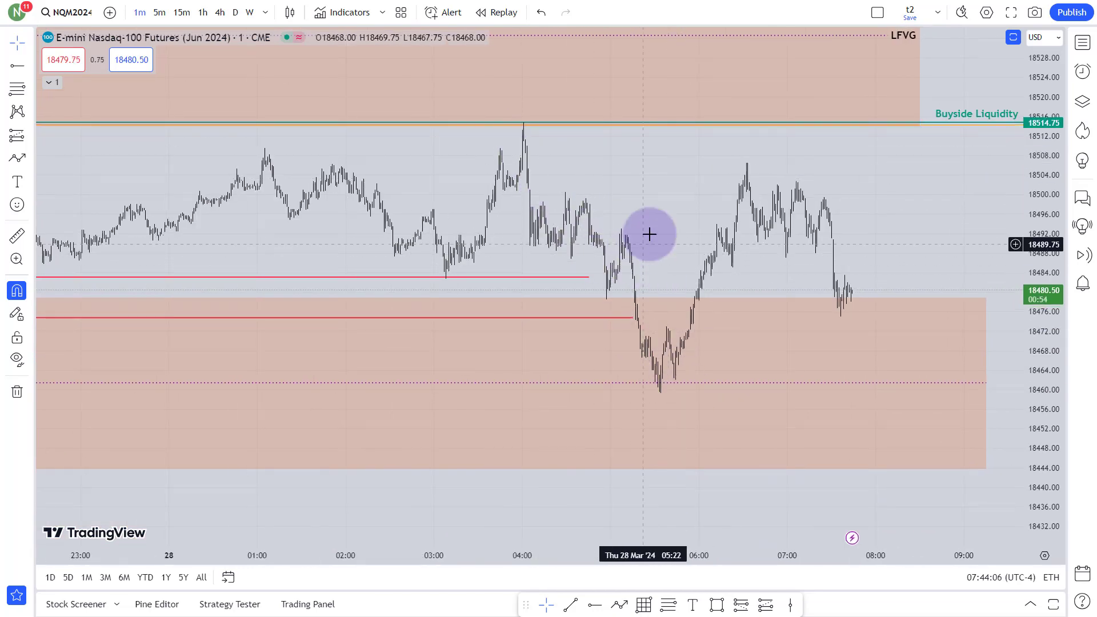
left_click_drag(698, 396, 744, 318)
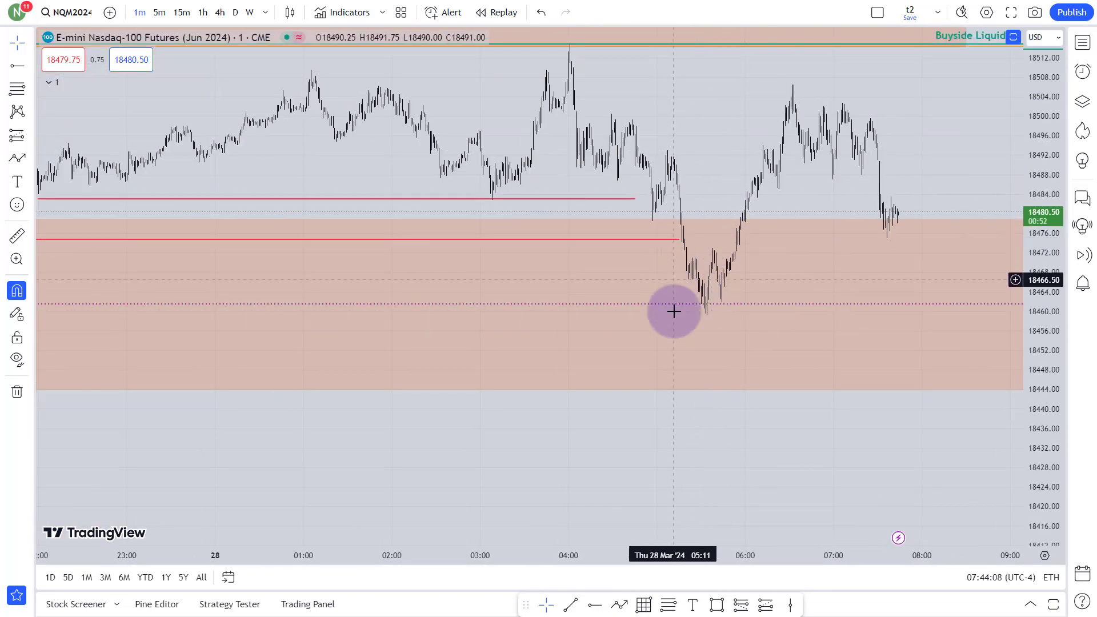
left_click_drag(719, 177, 729, 222)
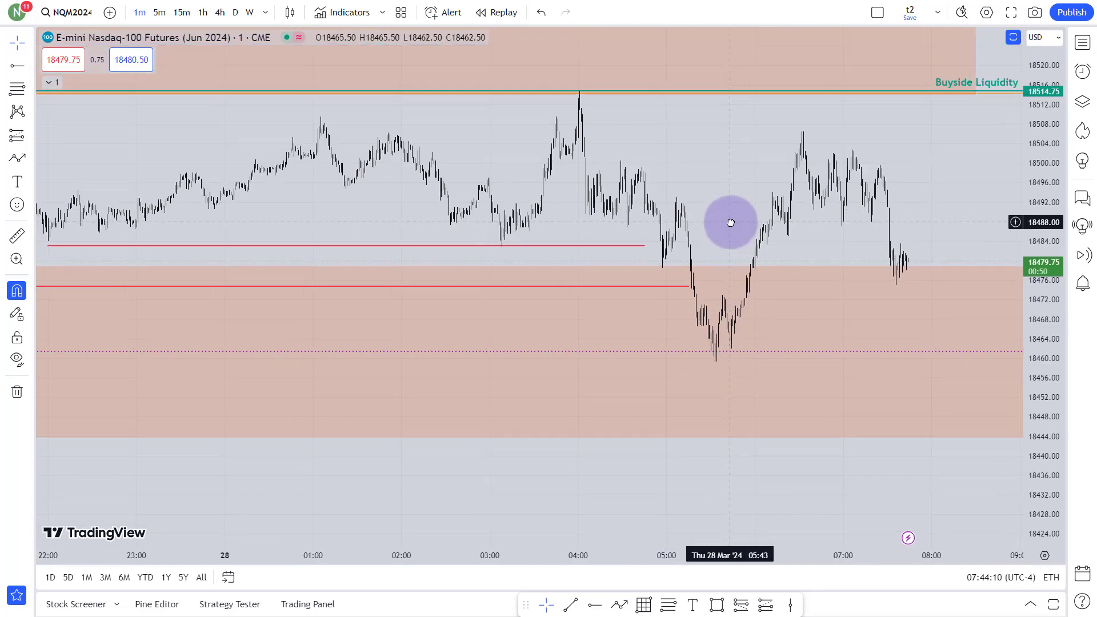
Delete both red trend lines under the consolidation lows, the lower one at 18474.75 and the one above it
scroll(516, 311, "up", 2)
left_click(577, 287)
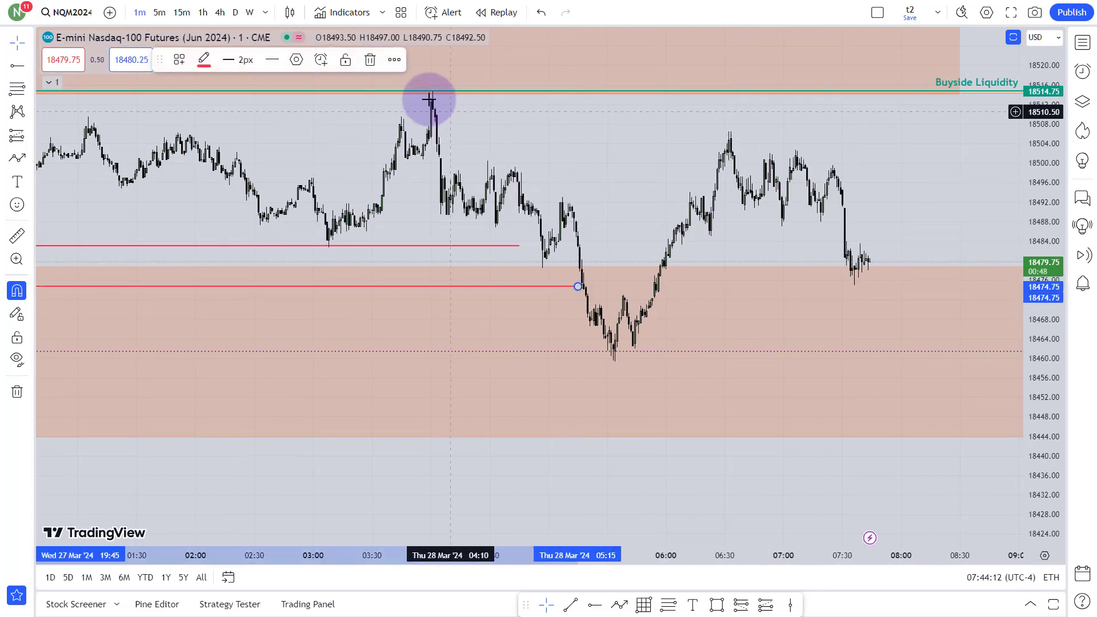
left_click(368, 61)
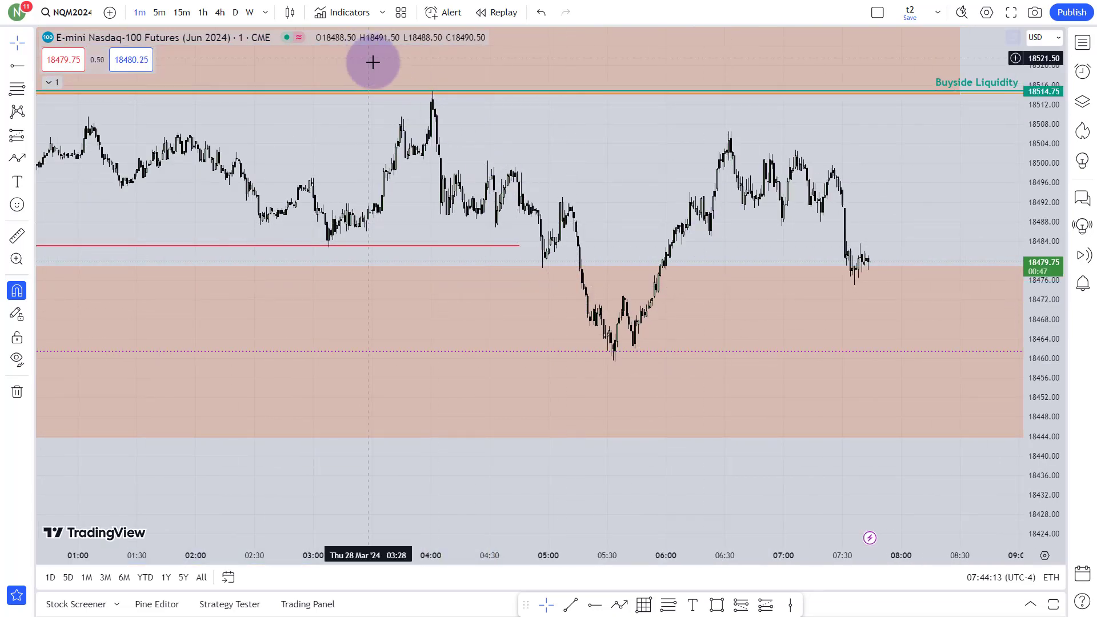
left_click(519, 247)
left_click(372, 57)
left_click_drag(600, 210, 527, 187)
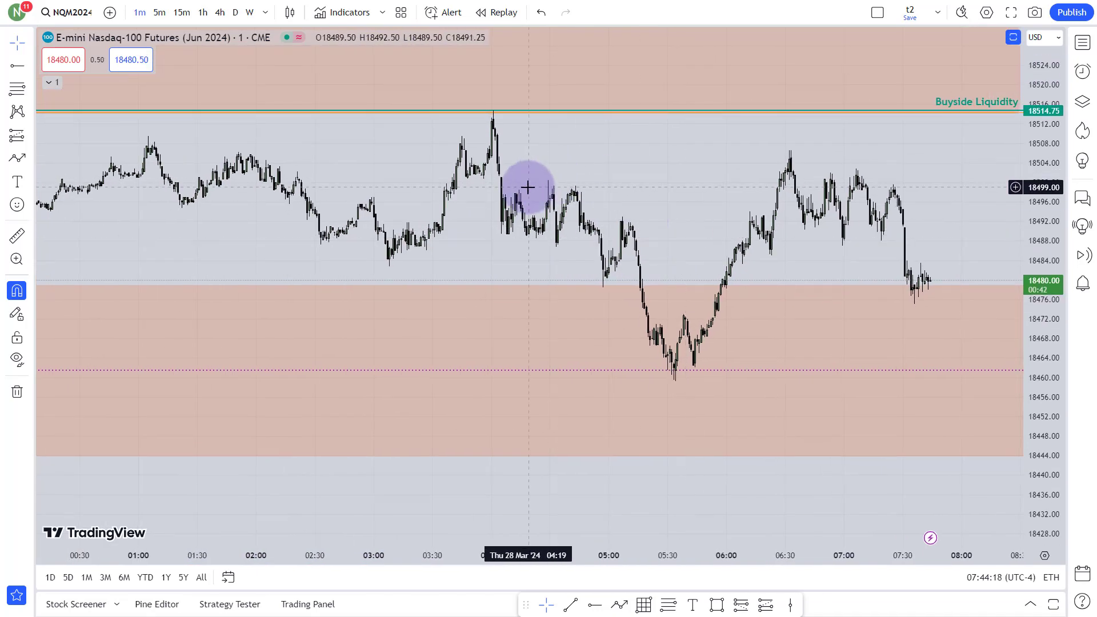
Place a horizontal ray above the 28 March 04:14 swing and raise it to 18500.25, starting at the 04:12 candle
left_click(502, 119)
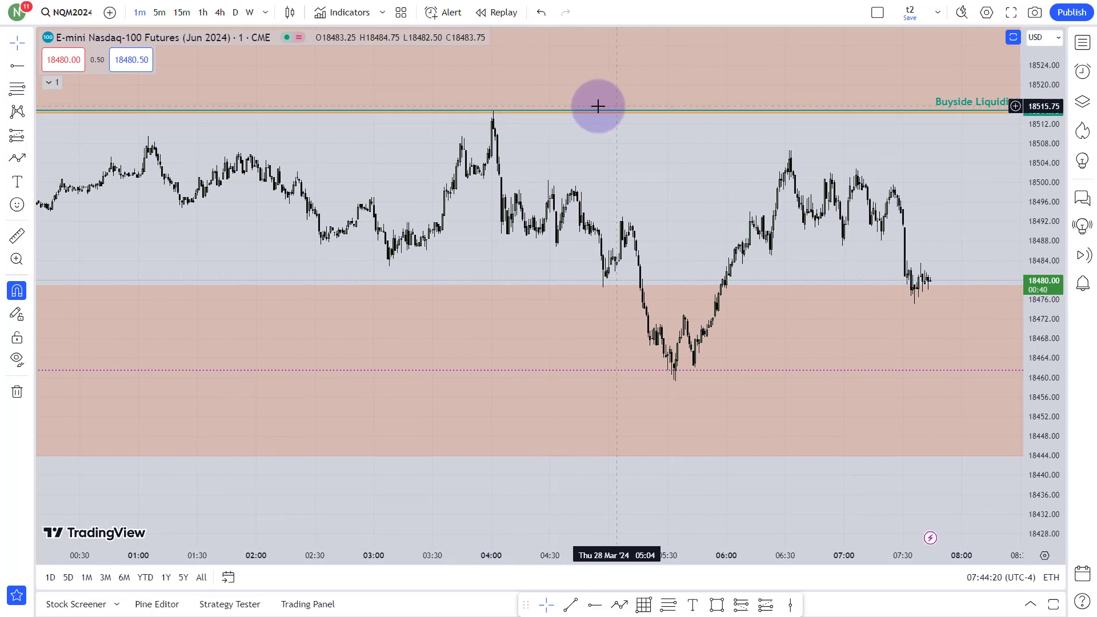
left_click(593, 605)
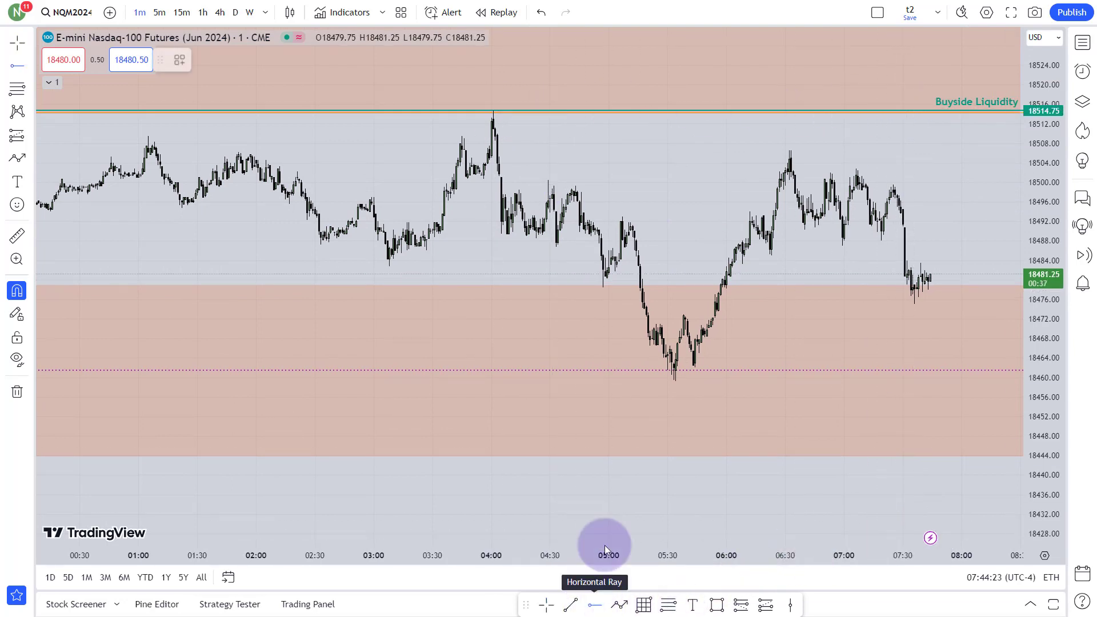
left_click(519, 187)
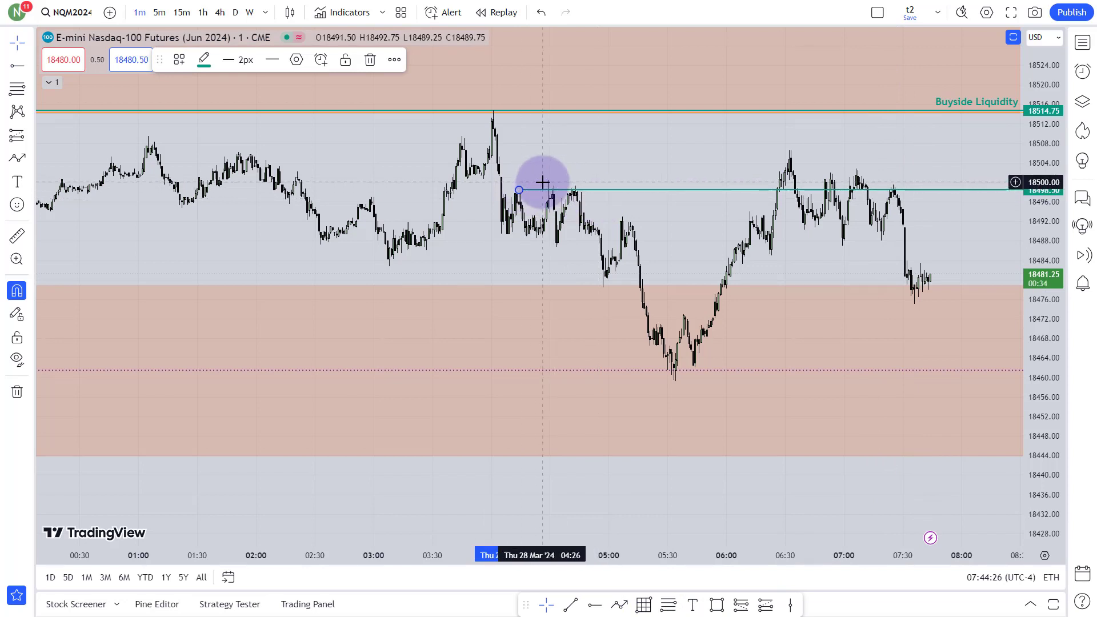
left_click_drag(662, 192, 661, 186)
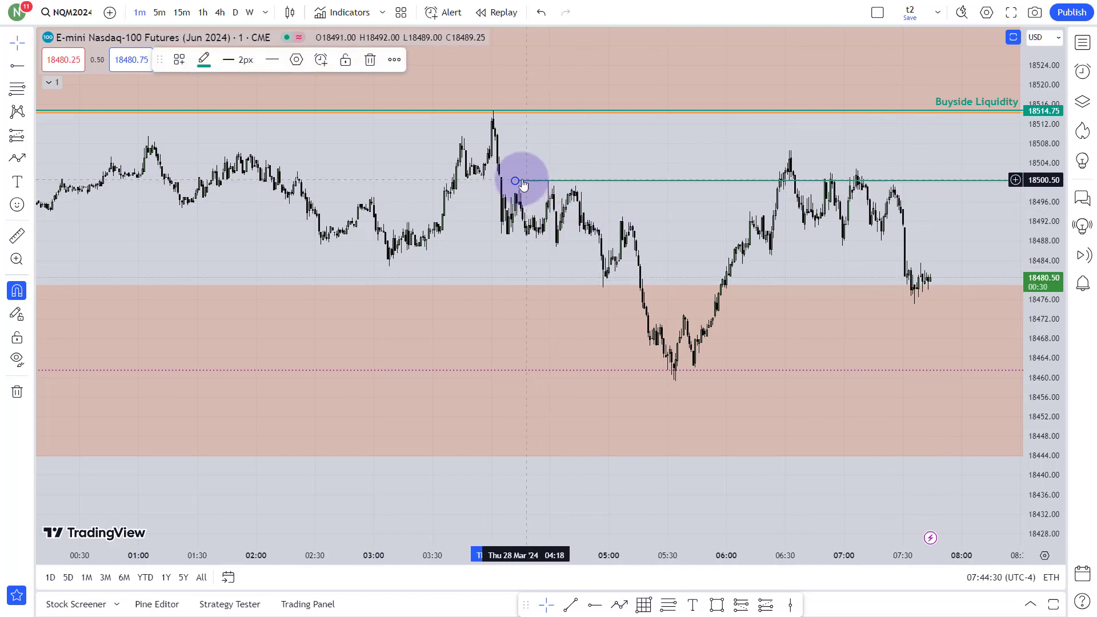
Apply the Buyside Liquidity template to the horizontal ray at 18500.25
right_click(515, 182)
mouse_move(674, 222)
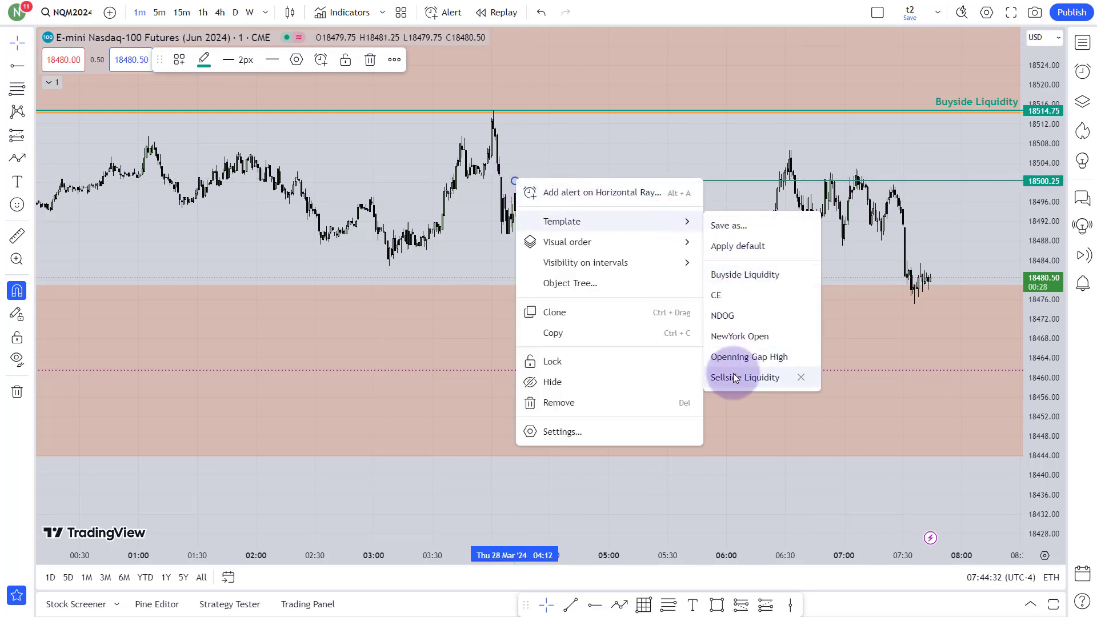
left_click(738, 274)
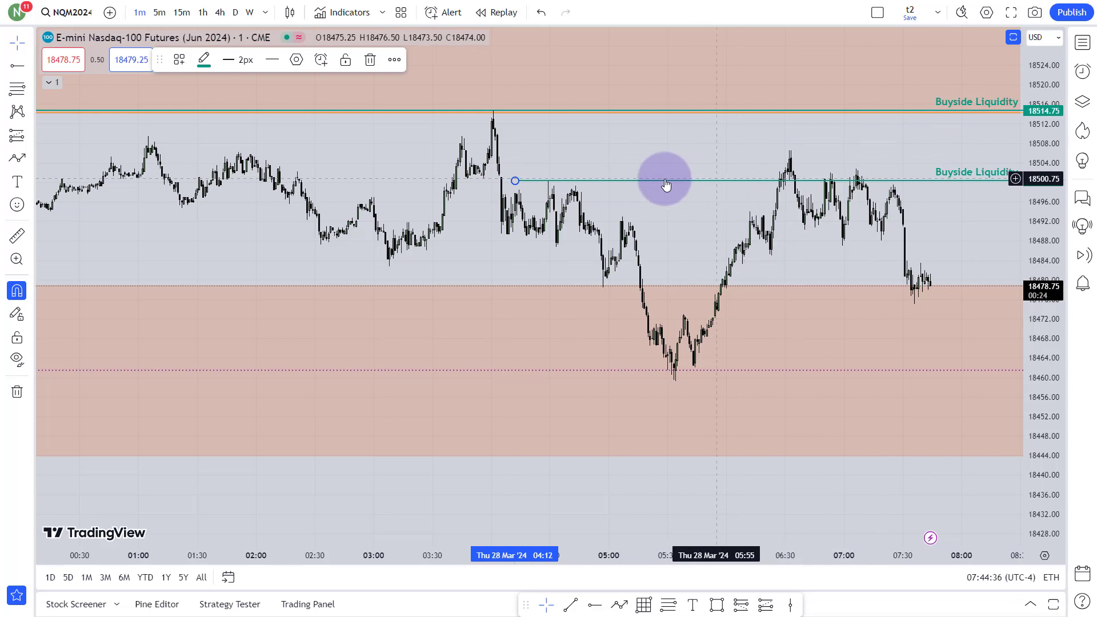
left_click(735, 167)
Draw a short horizontal trend line at 18471.00 from the 05:24 swing high to the 05:37 candle
left_click_drag(1053, 391, 1066, 282)
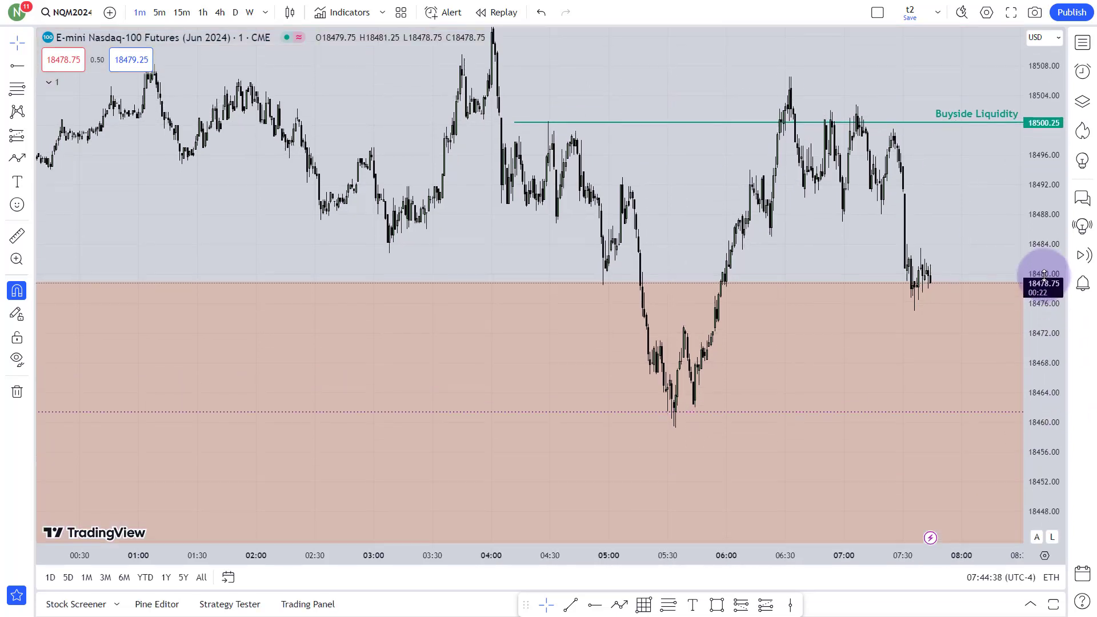
left_click_drag(703, 213, 705, 165)
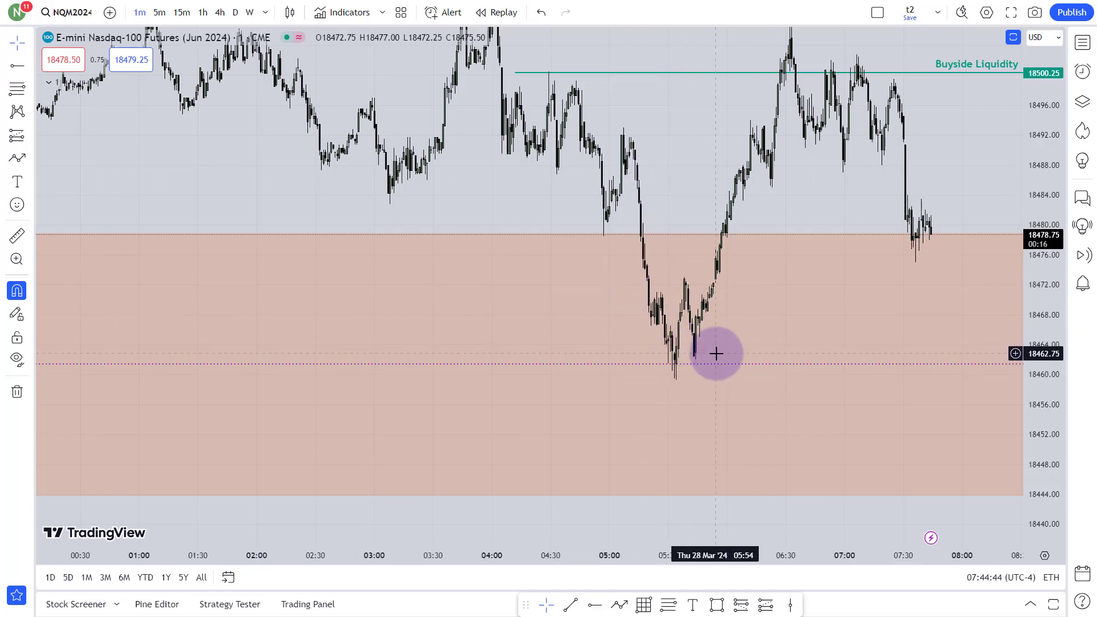
scroll(736, 320, "up", 2)
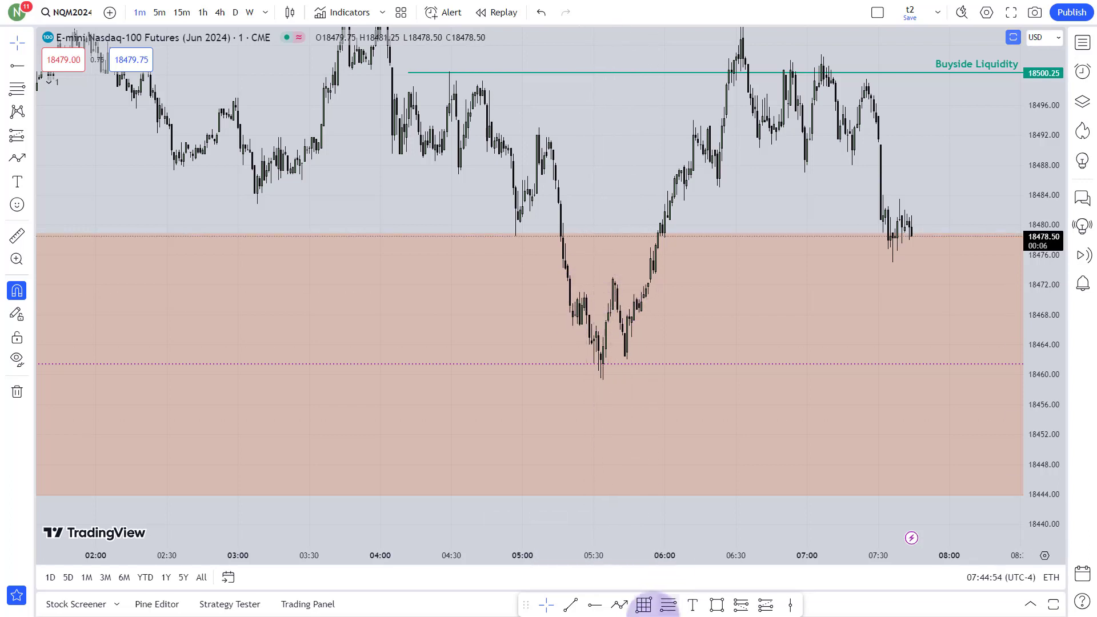
left_click(570, 604)
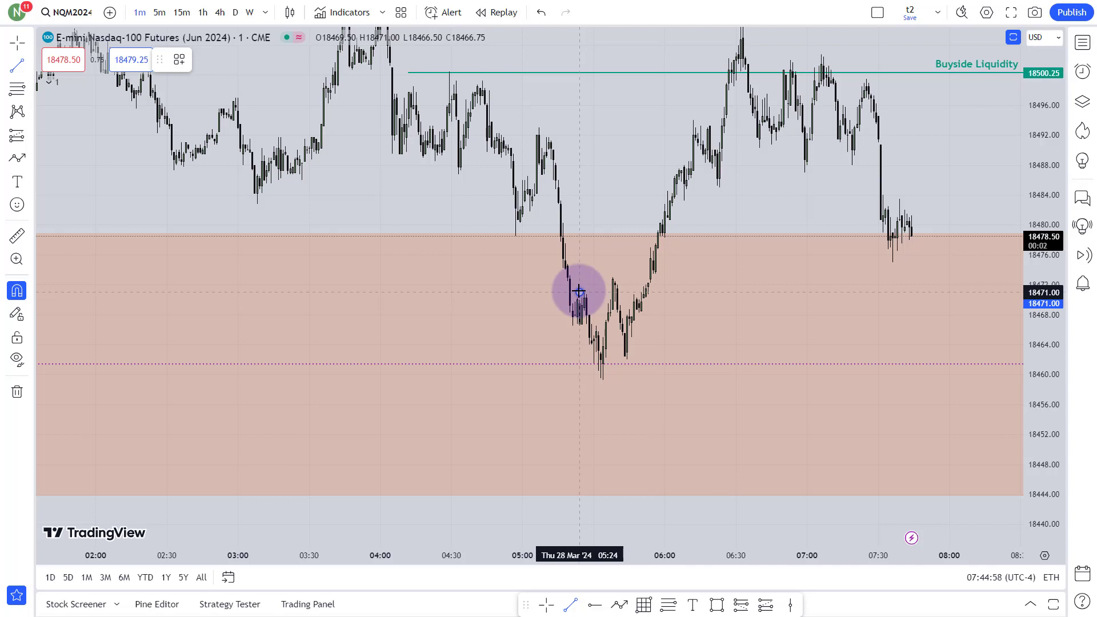
left_click(611, 292)
left_click(650, 212)
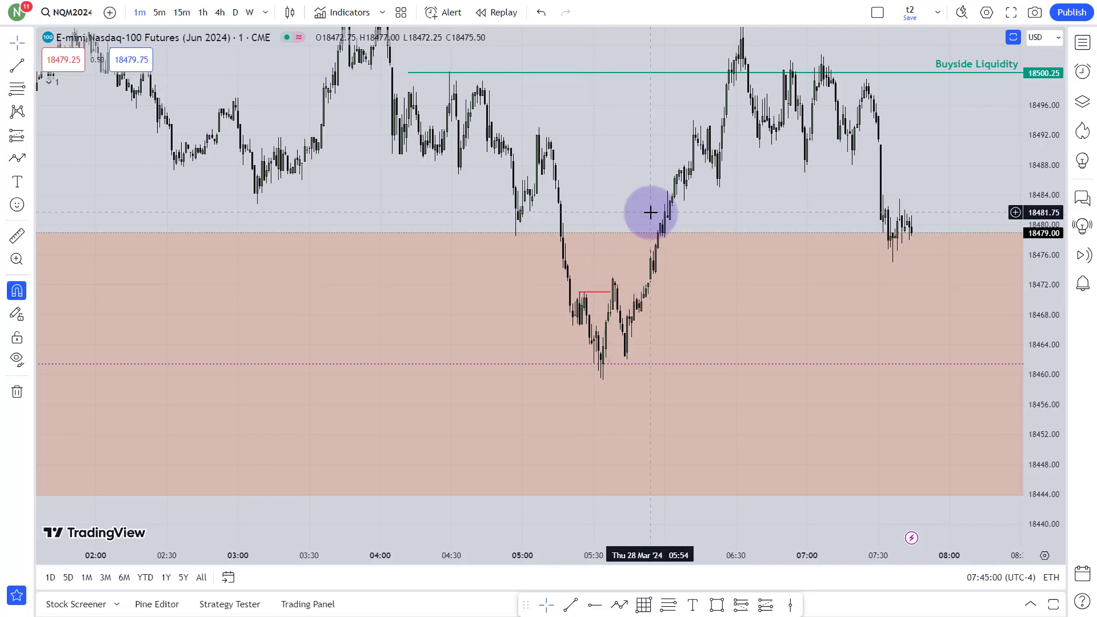
Move the red trend line's endpoints to 18473.00, from the 05:38 swing high to the 05:54 candle
left_click(598, 294)
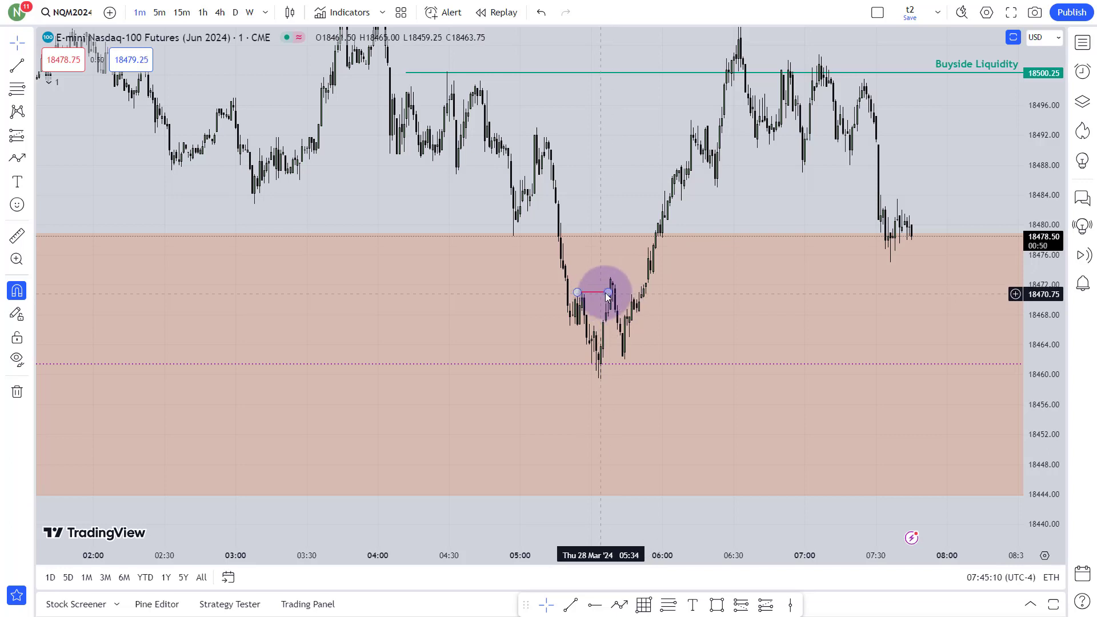
scroll(617, 314, "up", 2)
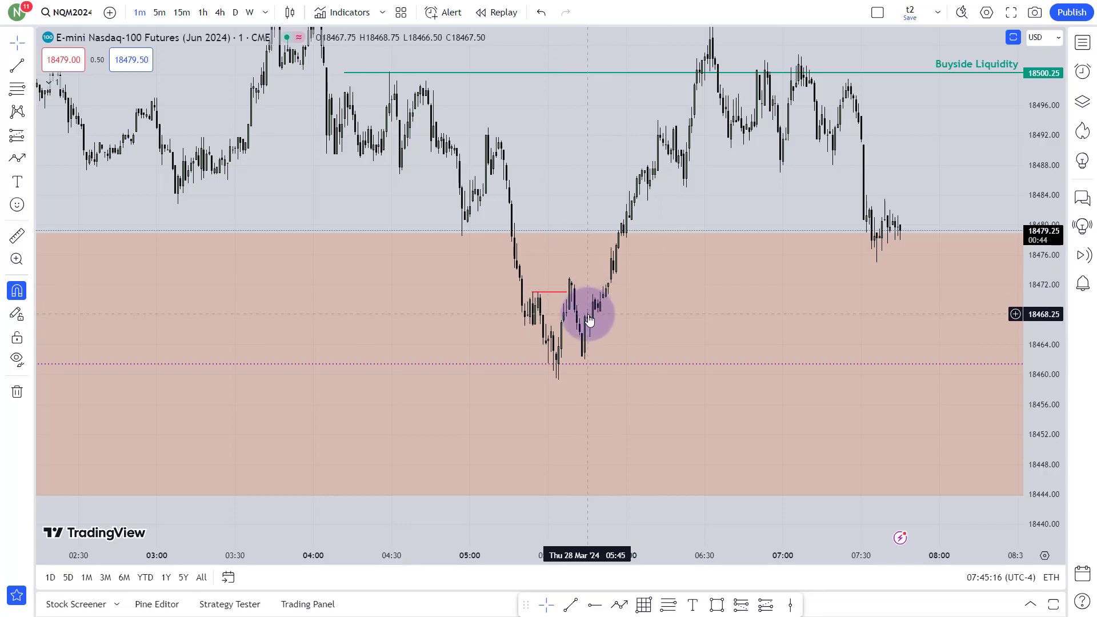
left_click_drag(628, 328, 833, 321)
scroll(800, 321, "up", 4)
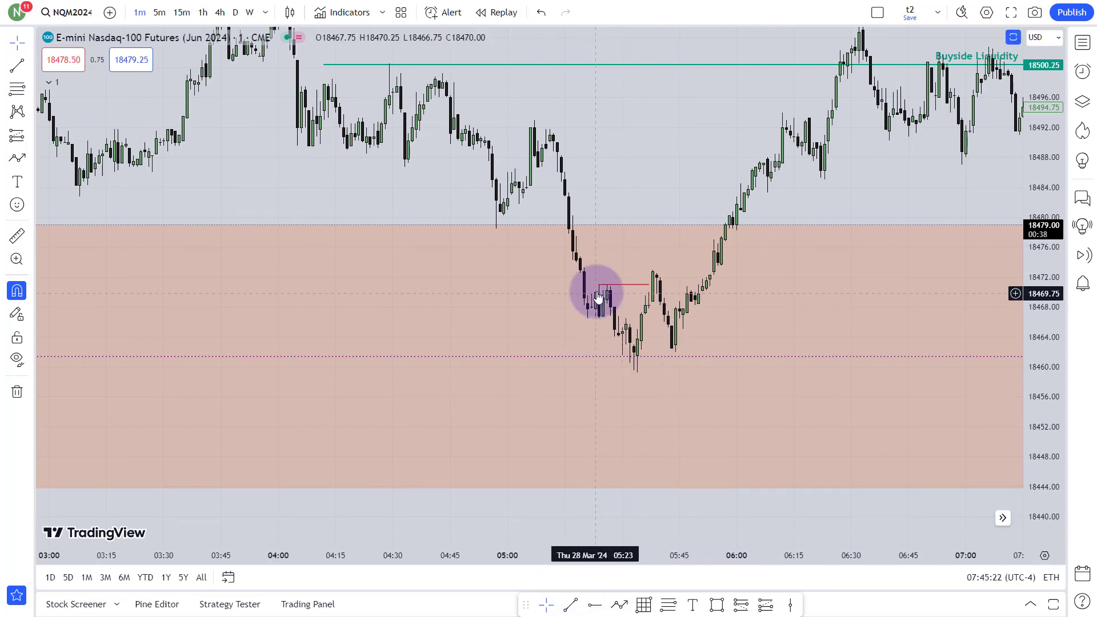
left_click(652, 270)
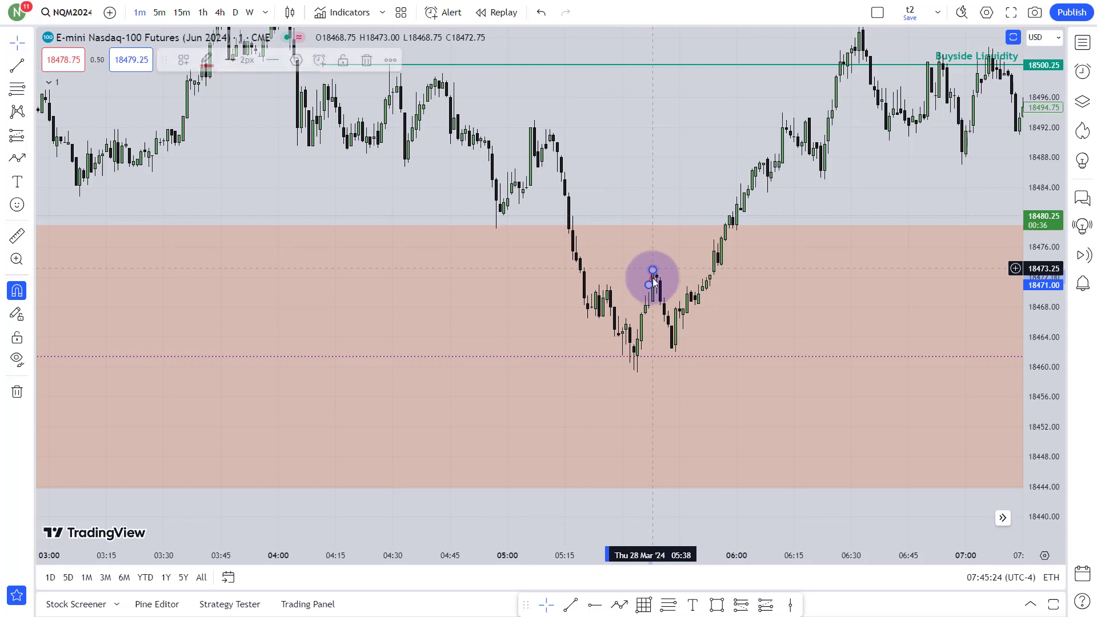
double_click(650, 286)
left_click(648, 195)
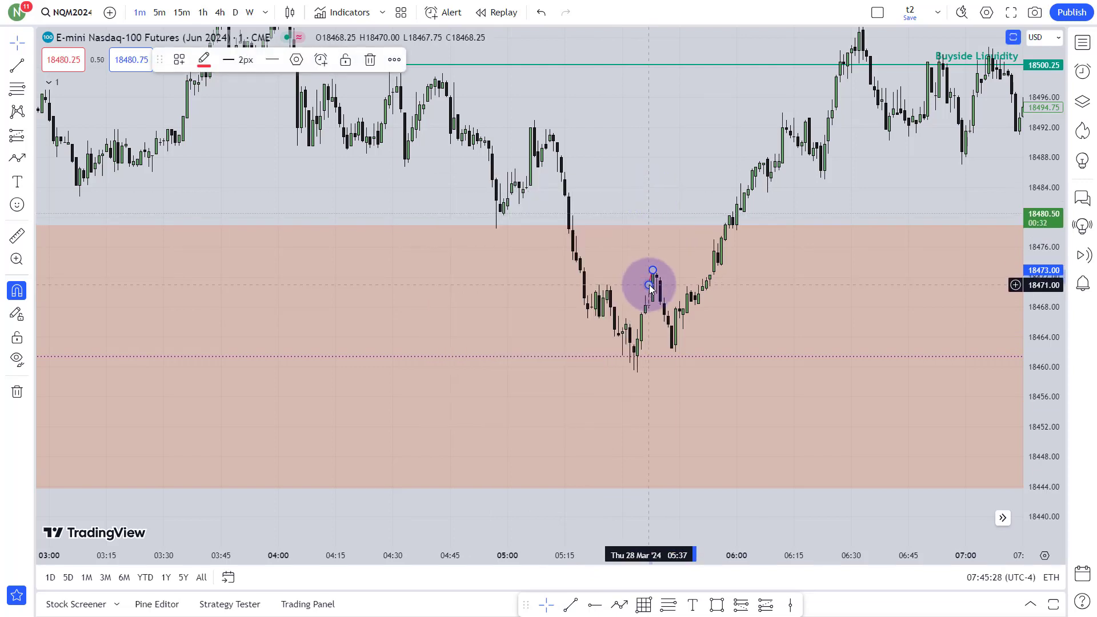
left_click_drag(652, 284, 596, 279)
left_click(598, 274)
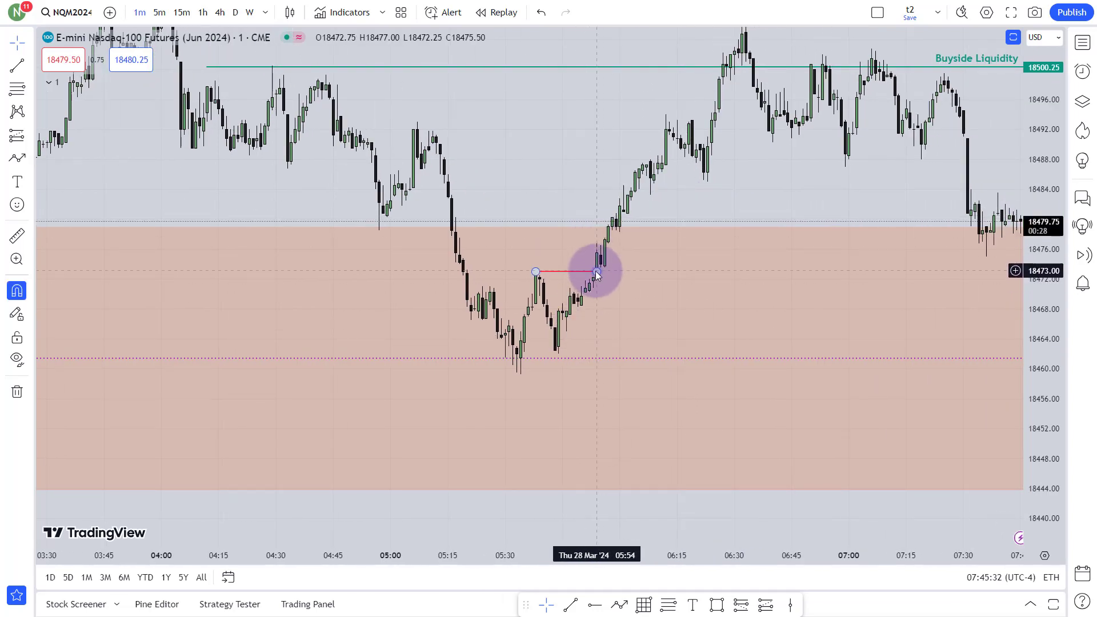
Apply the MSS template to the trend line at 18473.00
right_click(596, 275)
mouse_move(752, 320)
left_click(794, 457)
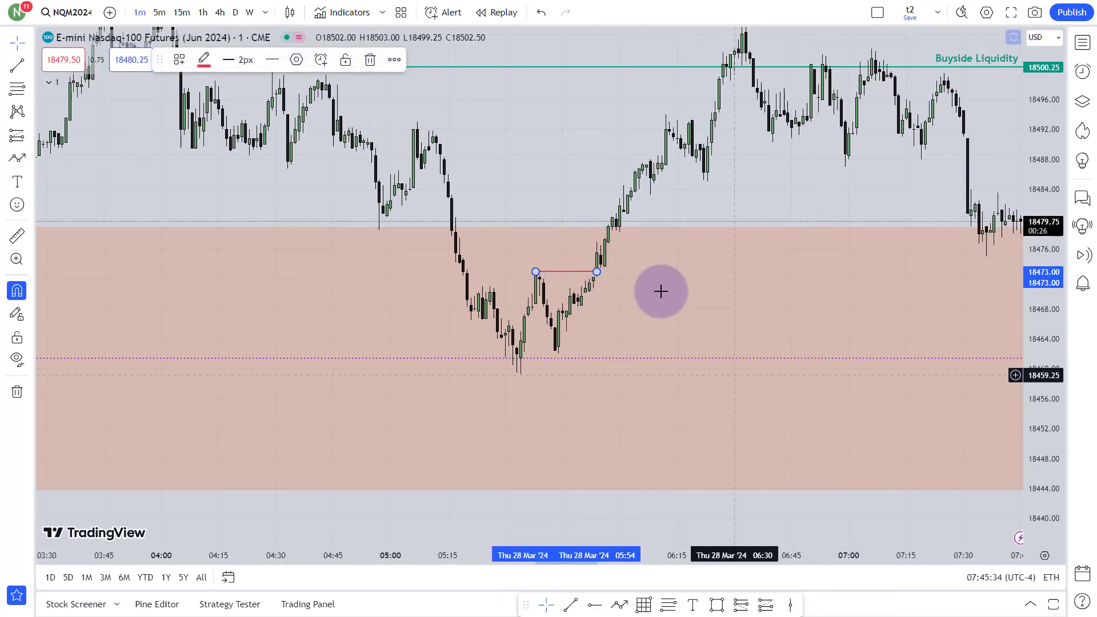
left_click(717, 203)
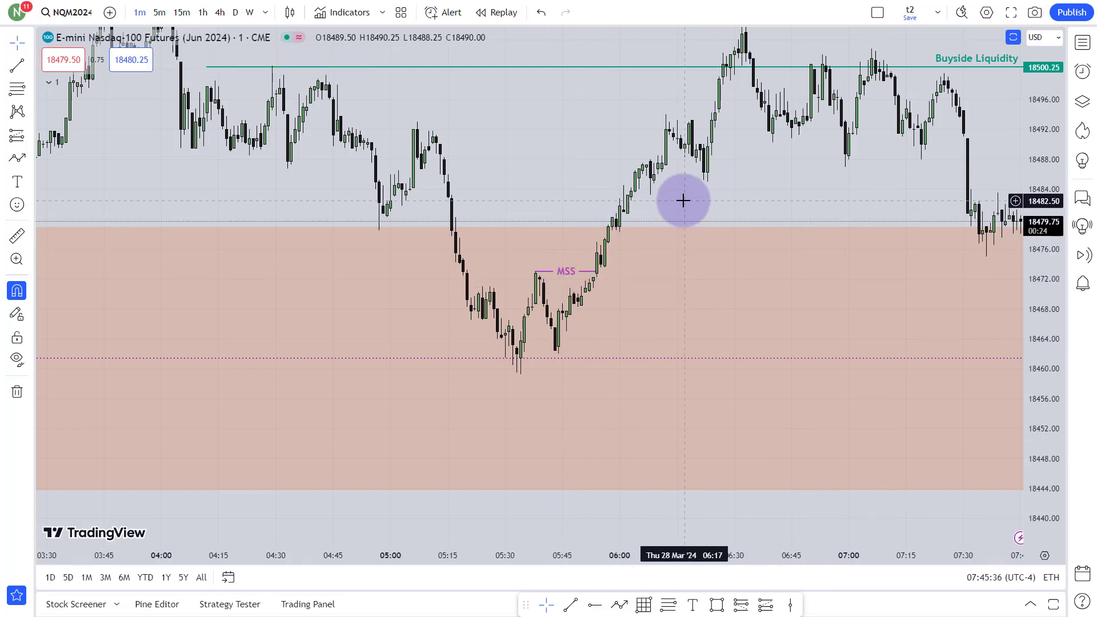
Mark the small gap at the MSS with two horizontal trend lines, the upper at 18473.50 from 05:55 to 06:06 and the lower near 18472.25
left_click_drag(1050, 339, 1001, 262)
left_click_drag(763, 183, 713, 251)
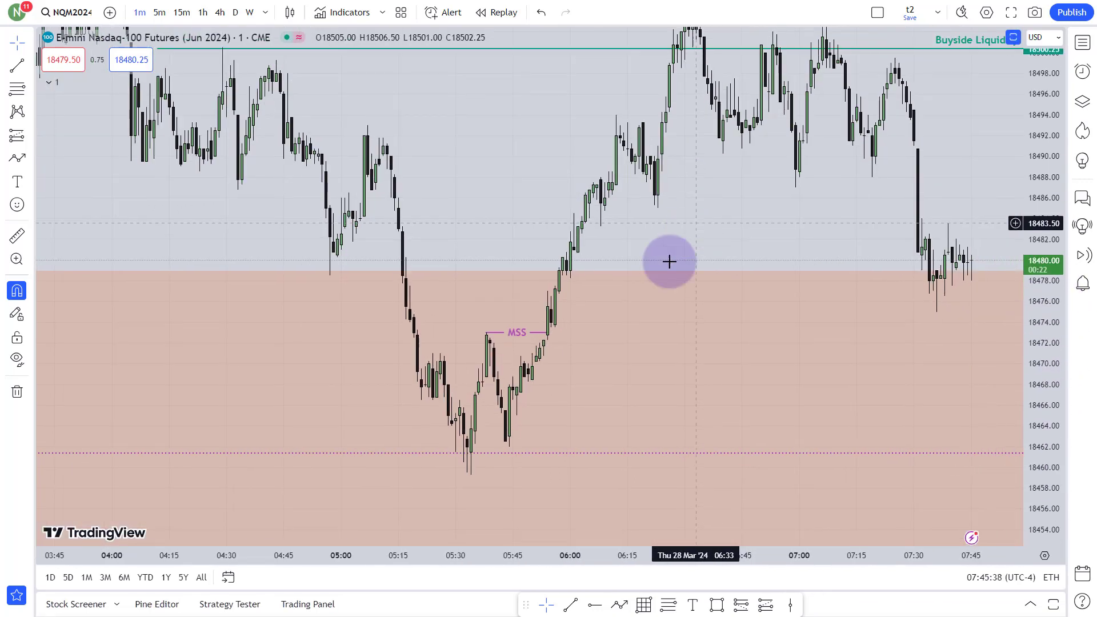
left_click(571, 604)
left_click(558, 311)
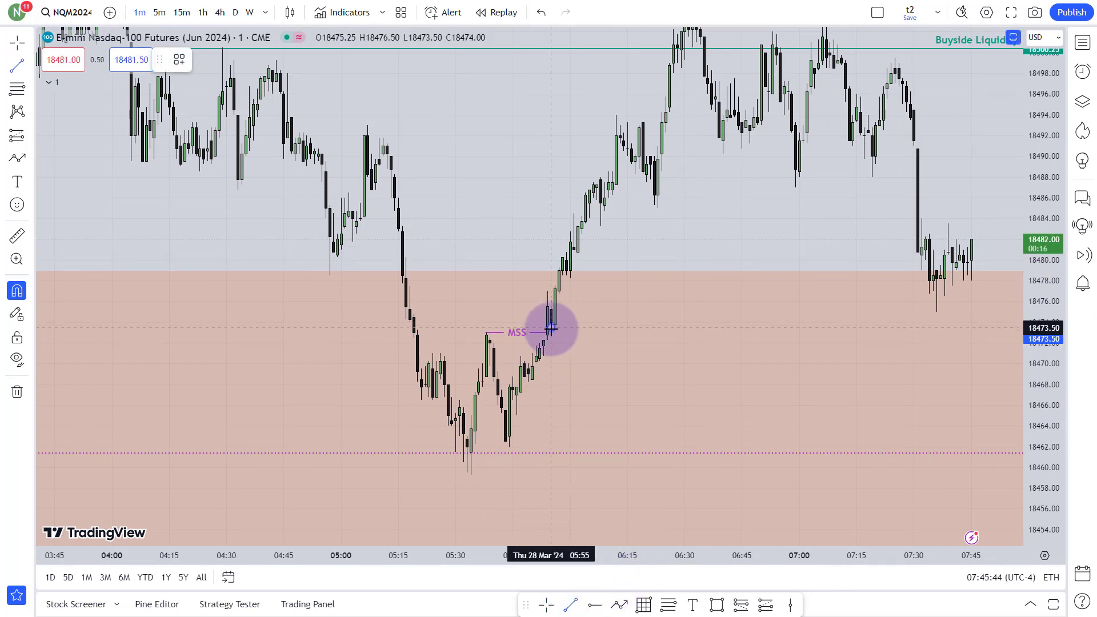
left_click(593, 328)
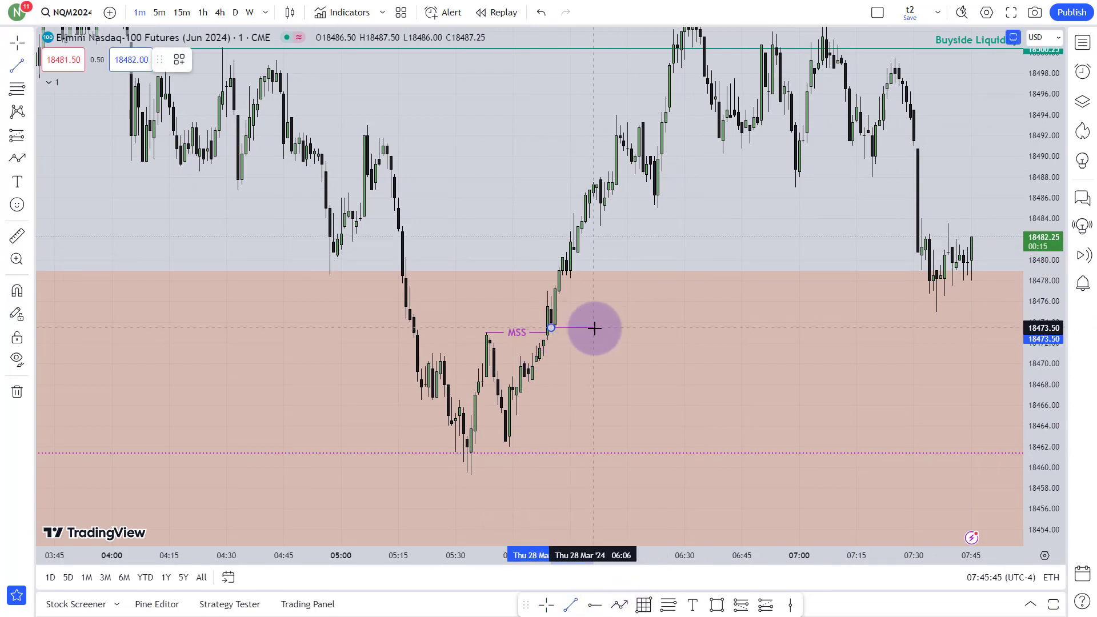
left_click(566, 604)
left_click_drag(543, 338, 593, 340)
mouse_move(649, 277)
left_mouse_down()
mouse_move(683, 250)
mouse_move(660, 272)
left_mouse_up()
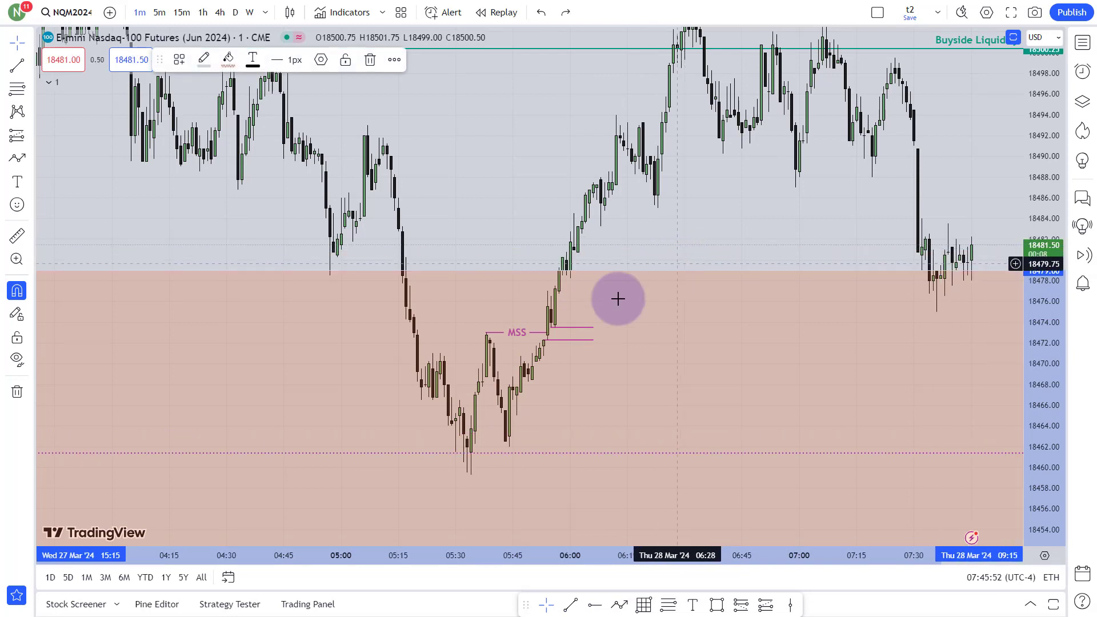
Place a long position at the 05:56 candle with entry 18473.50, stop 18468.25 and target 18500.50 at the Buyside Liquidity ray
left_click(765, 606)
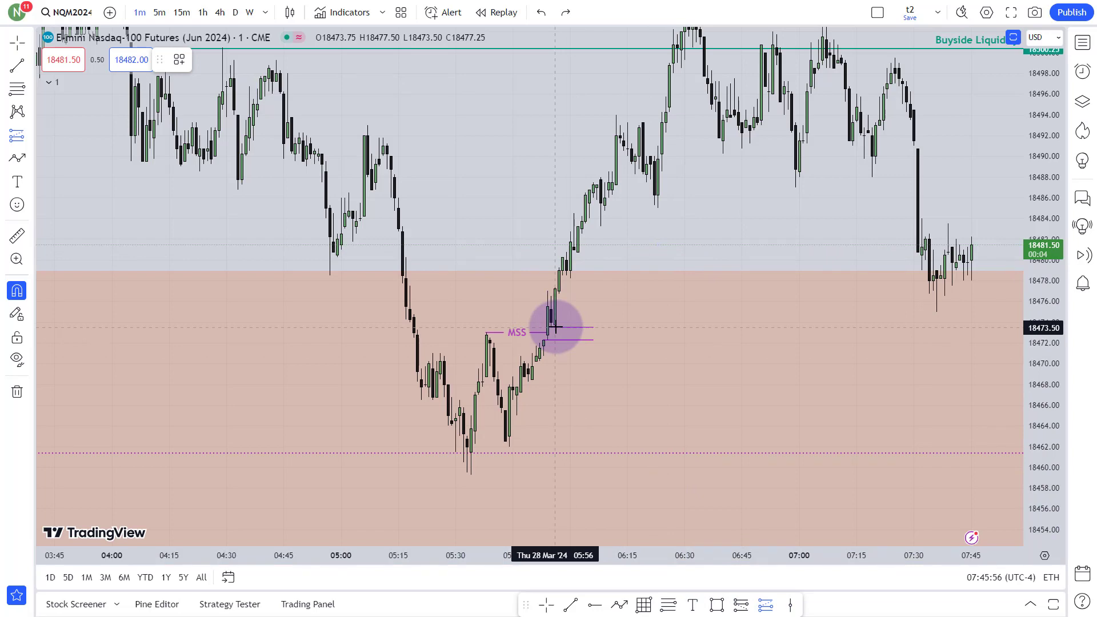
left_click(555, 327)
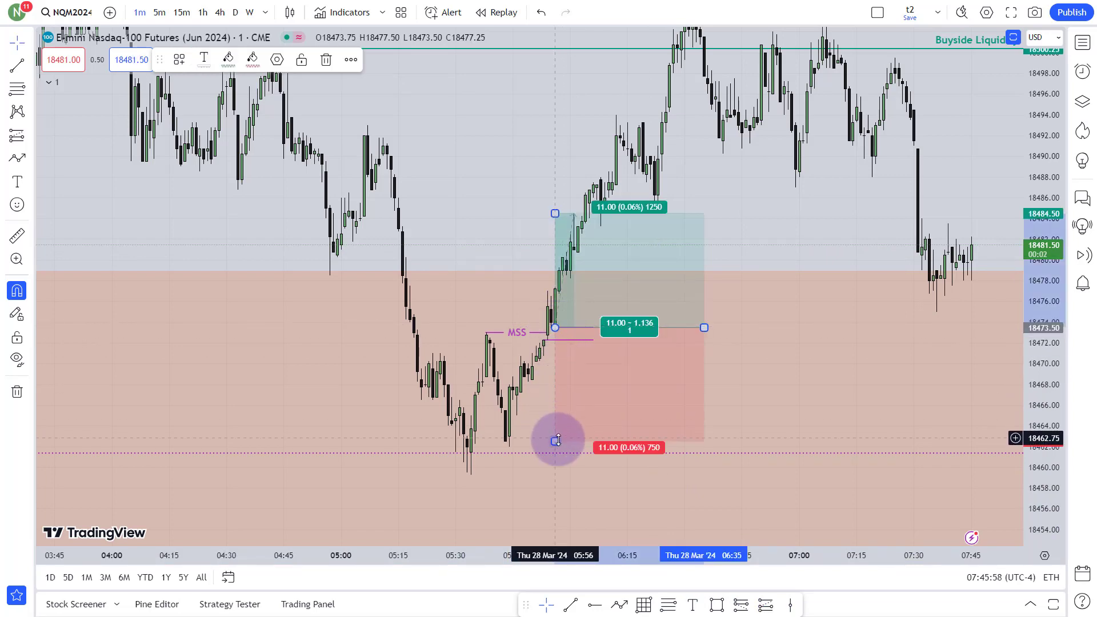
left_click_drag(569, 418, 593, 381)
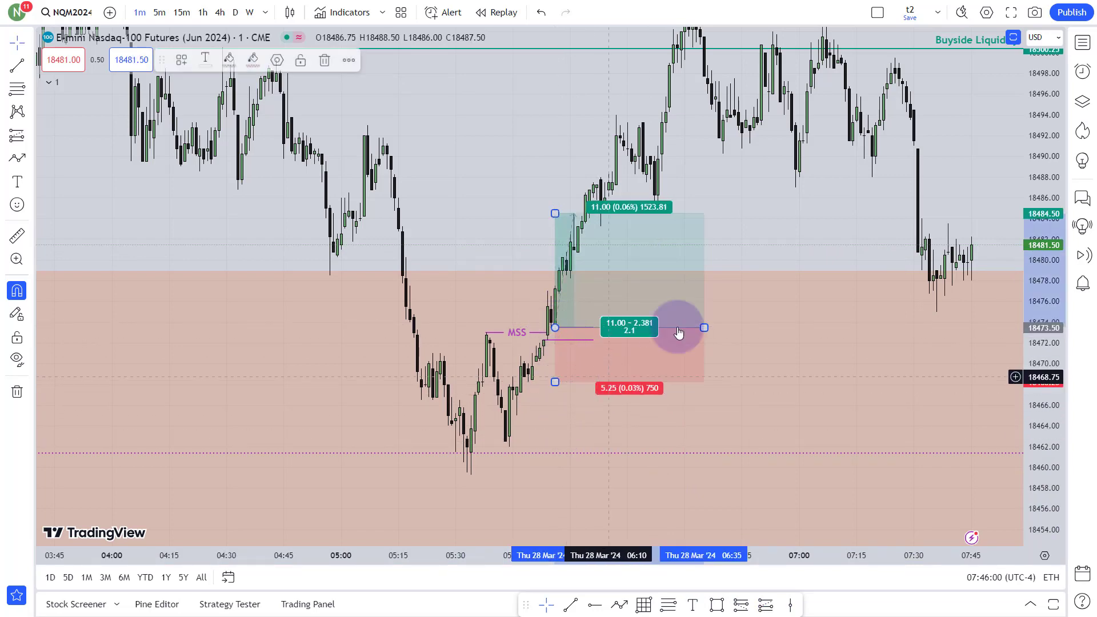
left_click_drag(759, 225, 748, 274)
left_click_drag(769, 279, 742, 101)
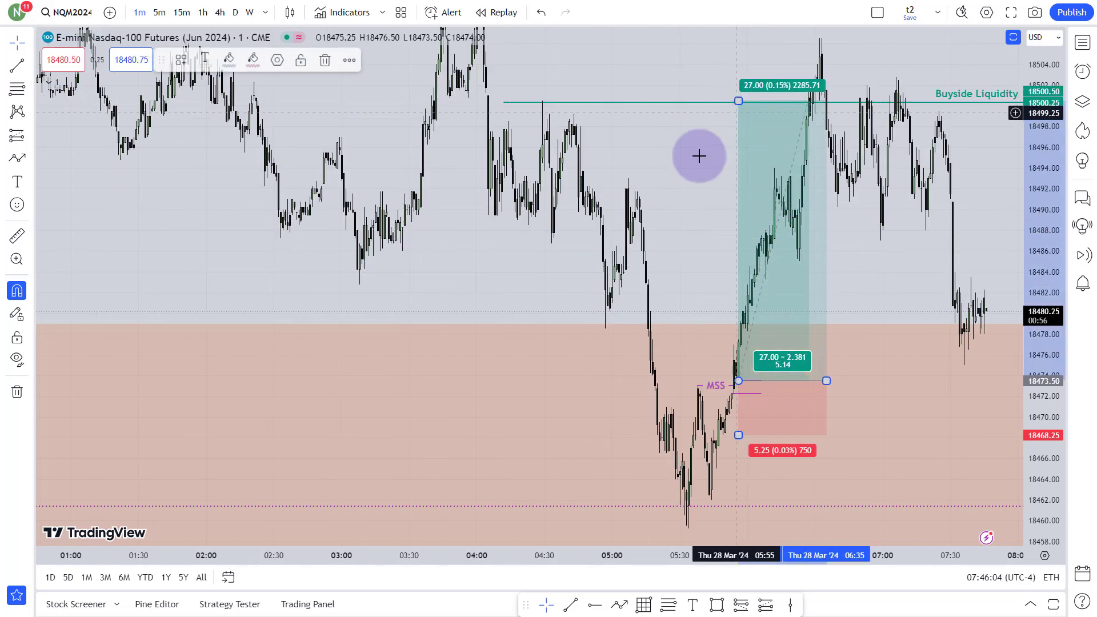
Mark the gap in the 05:15 sell-off with two horizontal trend lines, at 18483.25 from 05:16 to 07:01 and at 18484.75
left_click_drag(682, 155, 624, 162)
scroll(795, 293, "up", 2)
left_click_drag(773, 285, 746, 292)
scroll(773, 226, "up", 2)
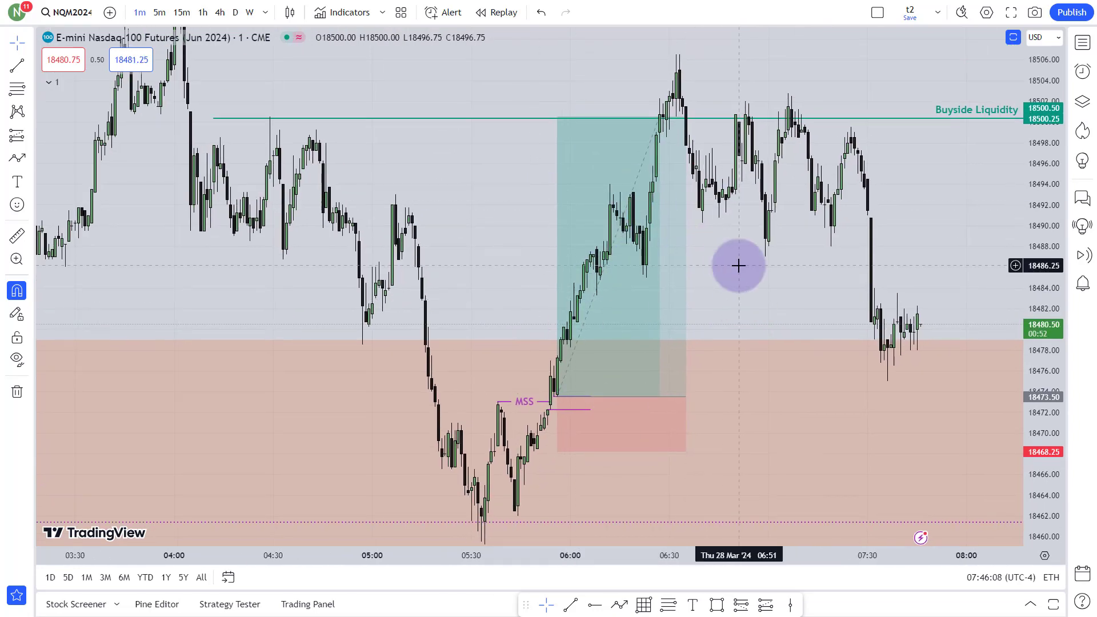
left_click(570, 603)
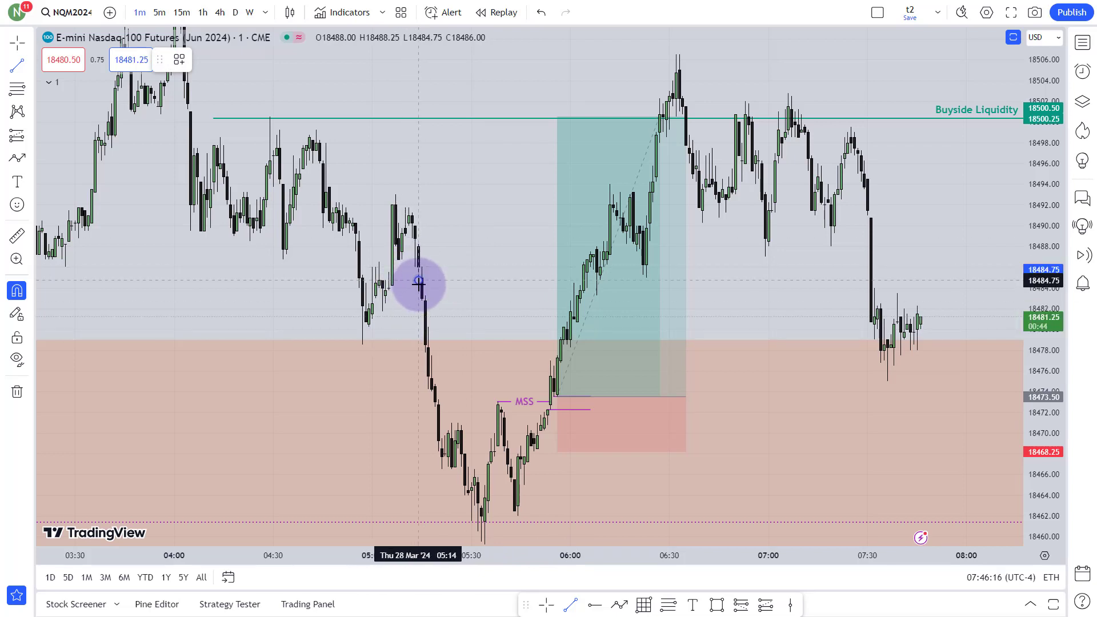
key("Escape")
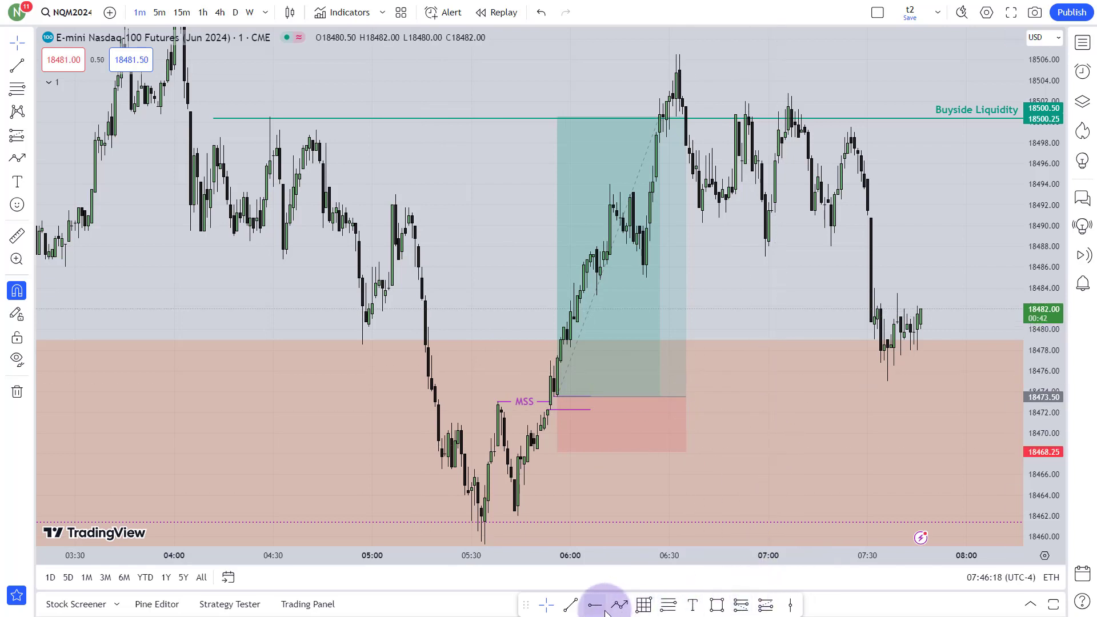
left_click(570, 605)
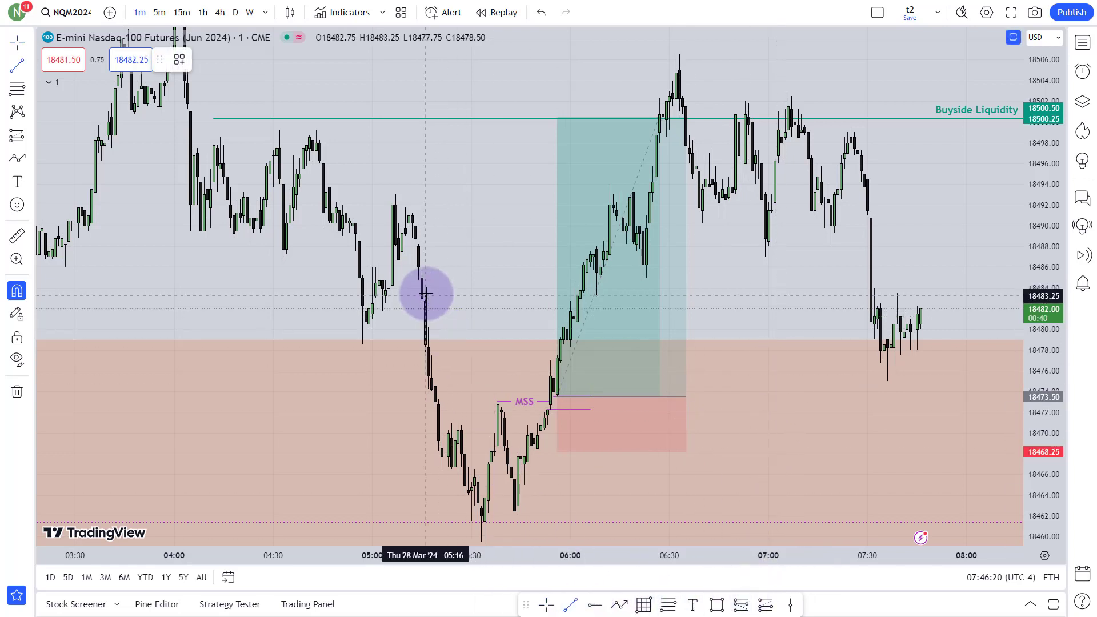
left_click_drag(425, 294, 769, 326)
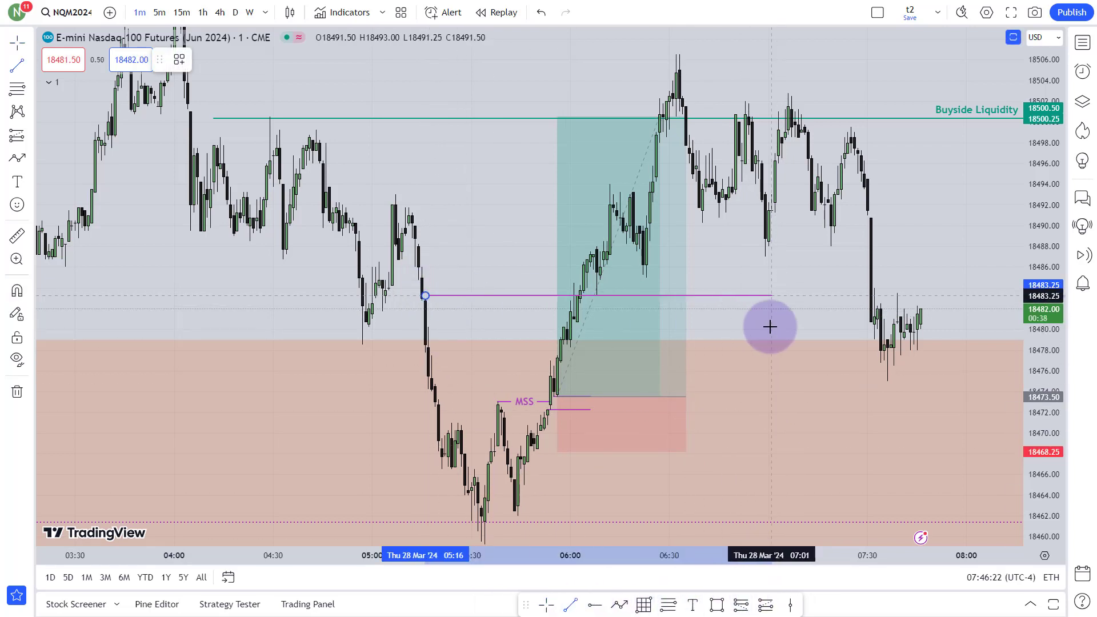
left_click(580, 603)
left_click_drag(421, 286, 770, 307)
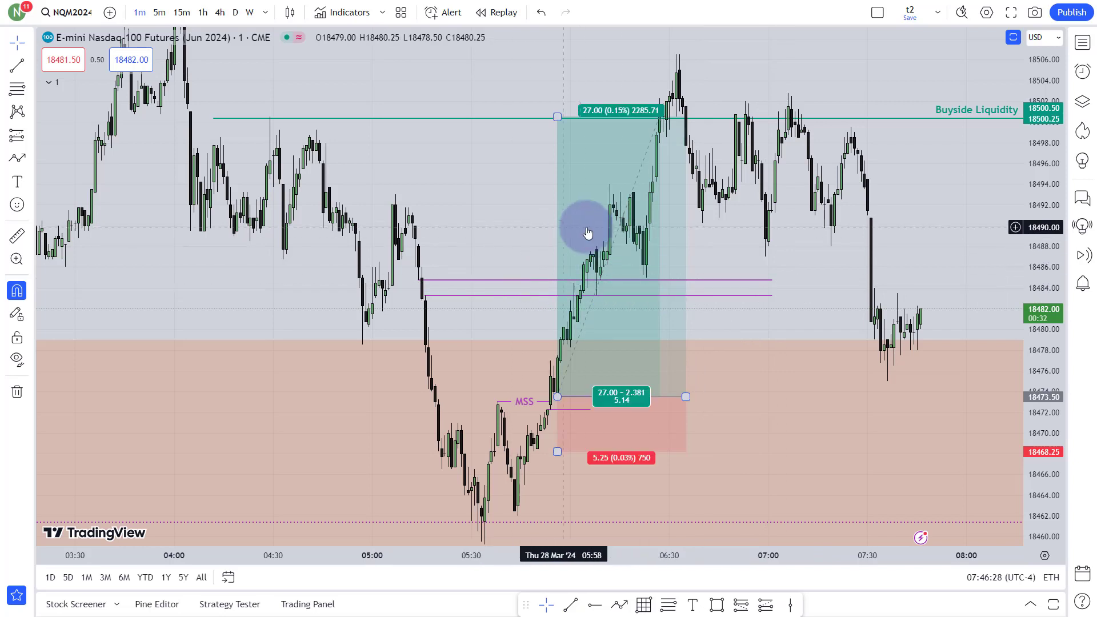
Draw a horizontal trend line at 18487.75 from the 06:08 candle to about 06:32
left_click(601, 304)
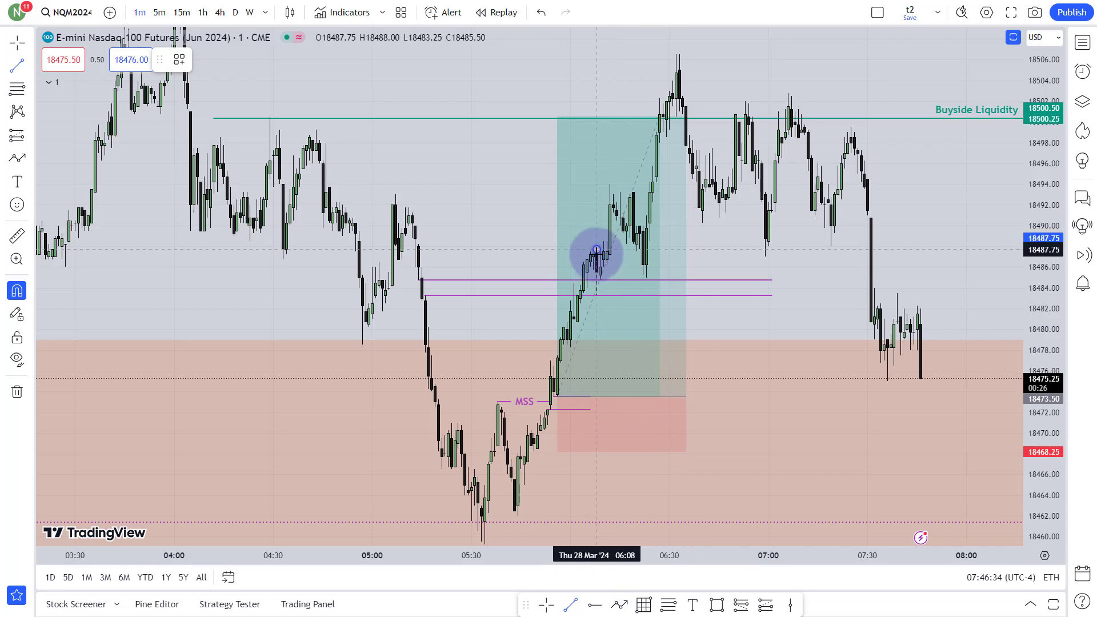
left_click_drag(597, 249, 674, 250)
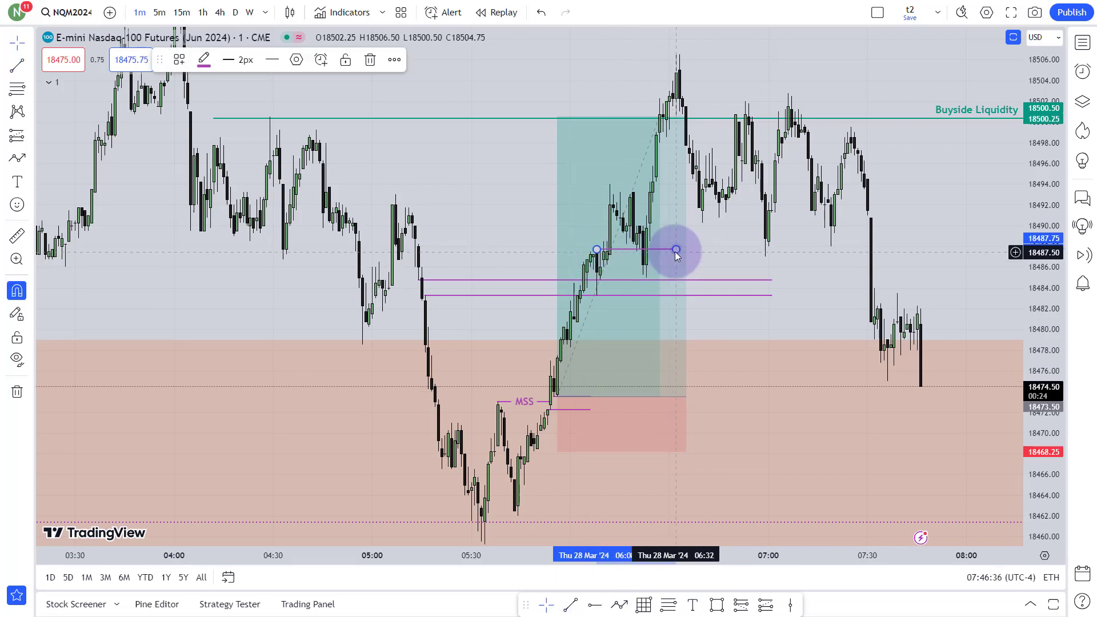
Apply the OB template to the trend line at 18487.75
right_click(674, 250)
mouse_move(743, 293)
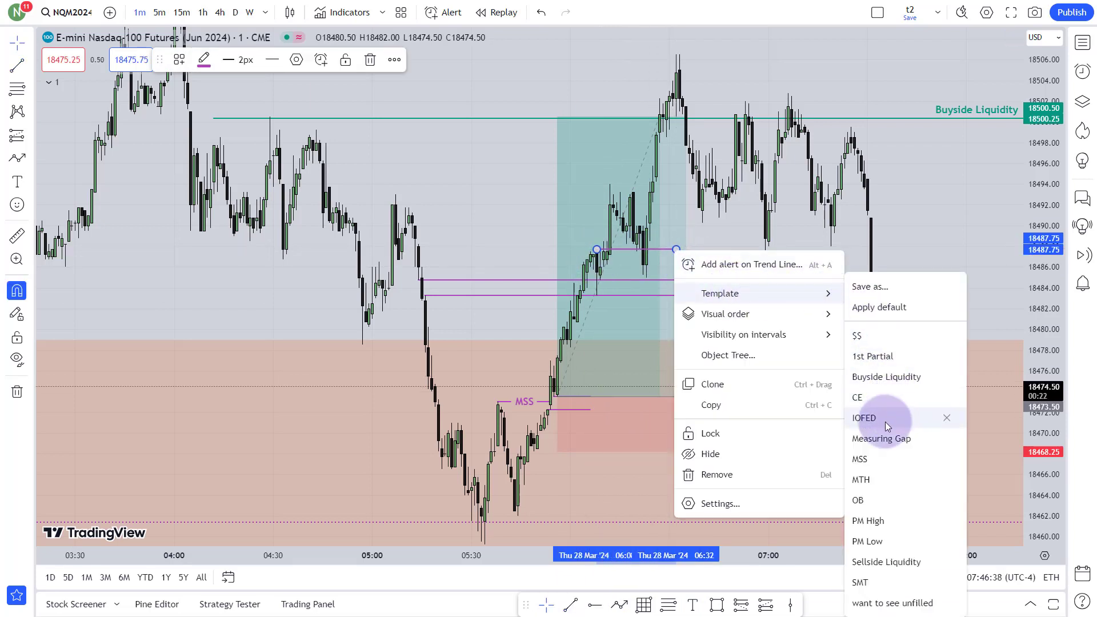
left_click(858, 500)
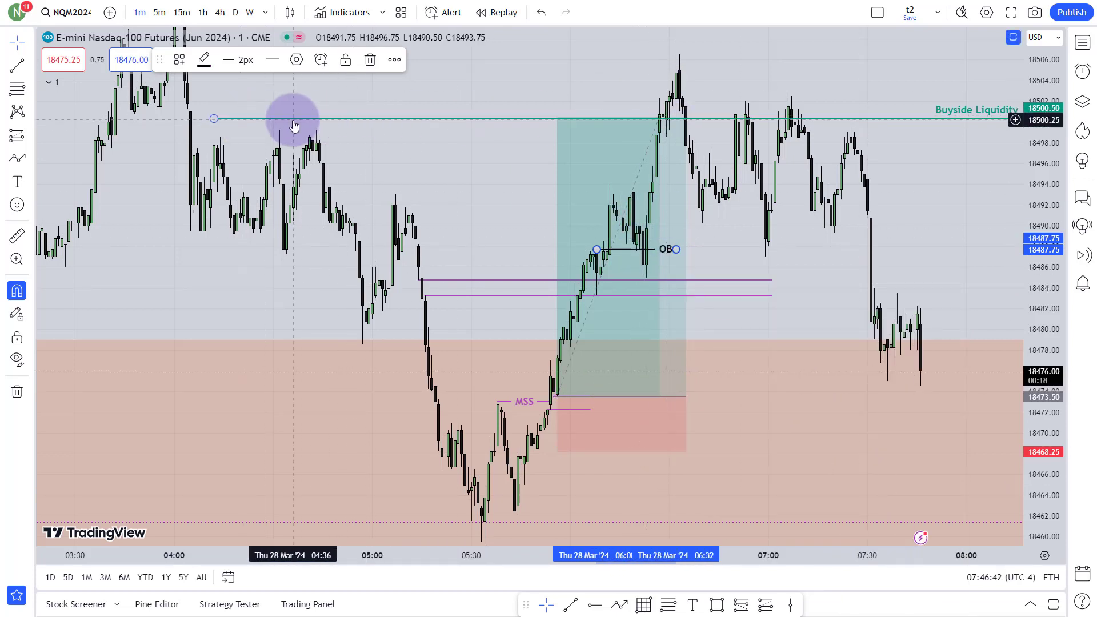
Draw a Fibonacci retracement at the 06:08 candle from 18483.25 up to 18488.00
left_click_drag(729, 259, 733, 233)
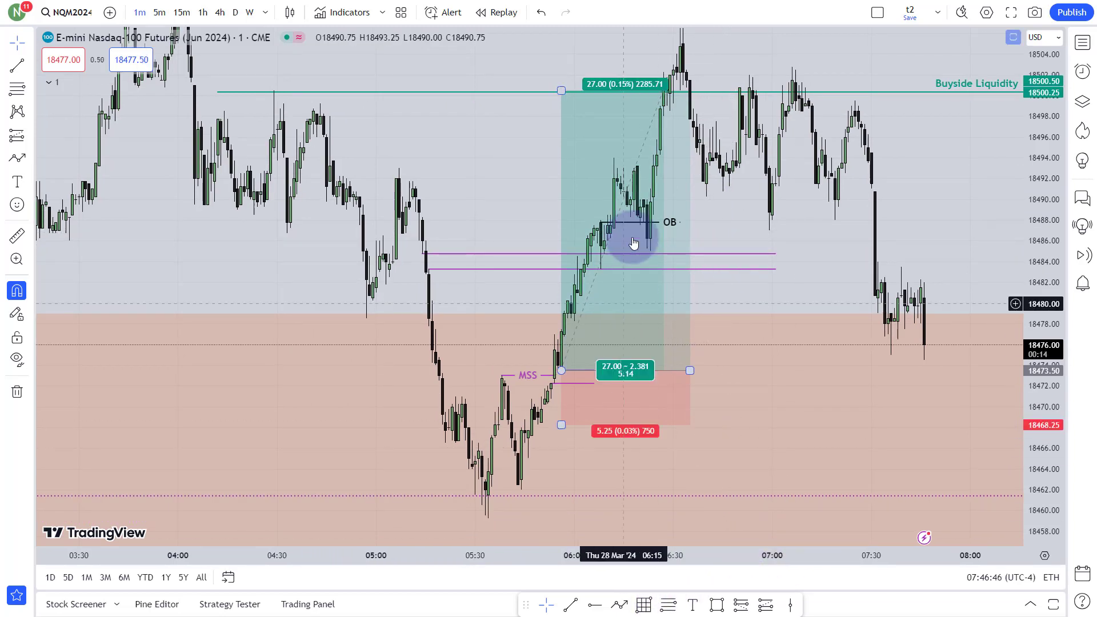
left_click(602, 260)
left_click(668, 604)
left_click_drag(600, 268, 600, 220)
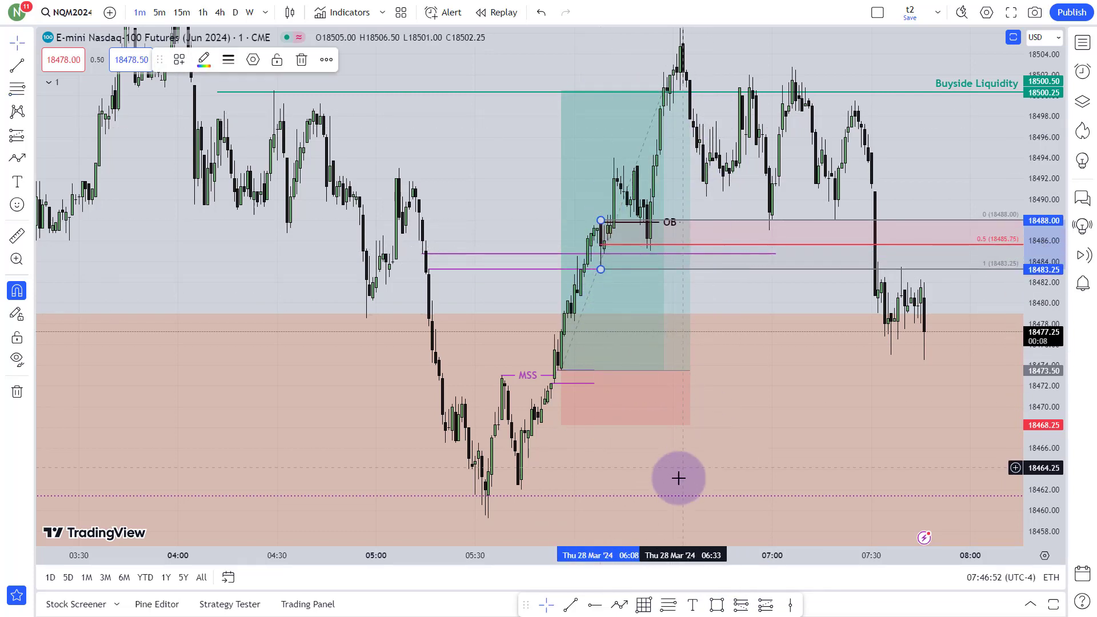
Draw a horizontal trend line on the retracement's 0.5 level at 18485.75, from 06:08 to 06:32
left_click(561, 607)
left_click(679, 245)
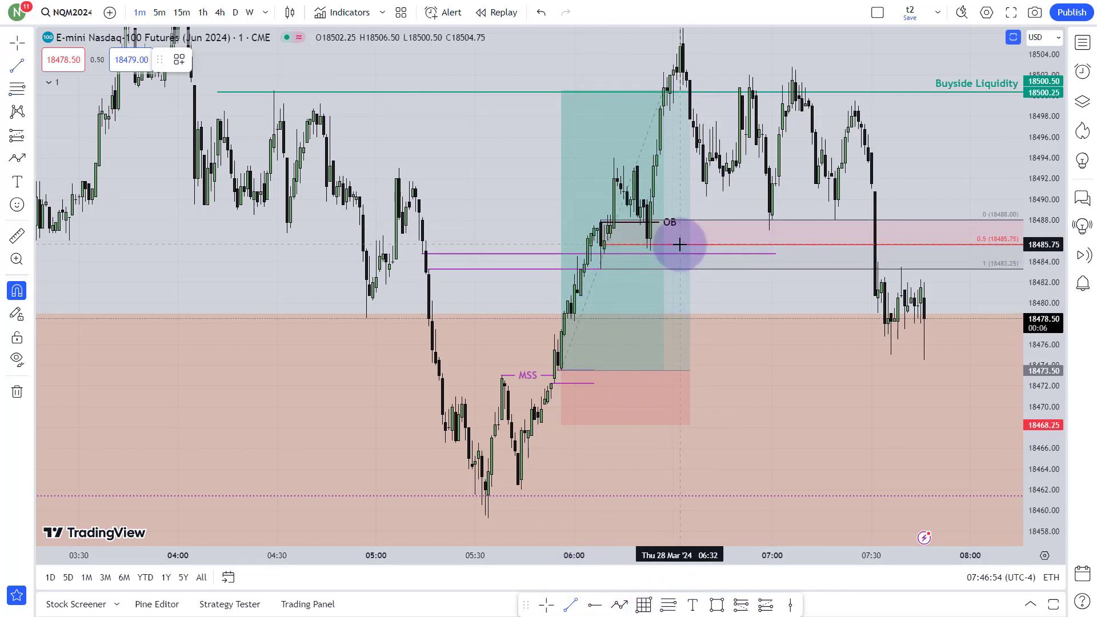
left_click(603, 244)
right_click(676, 245)
left_click(778, 258)
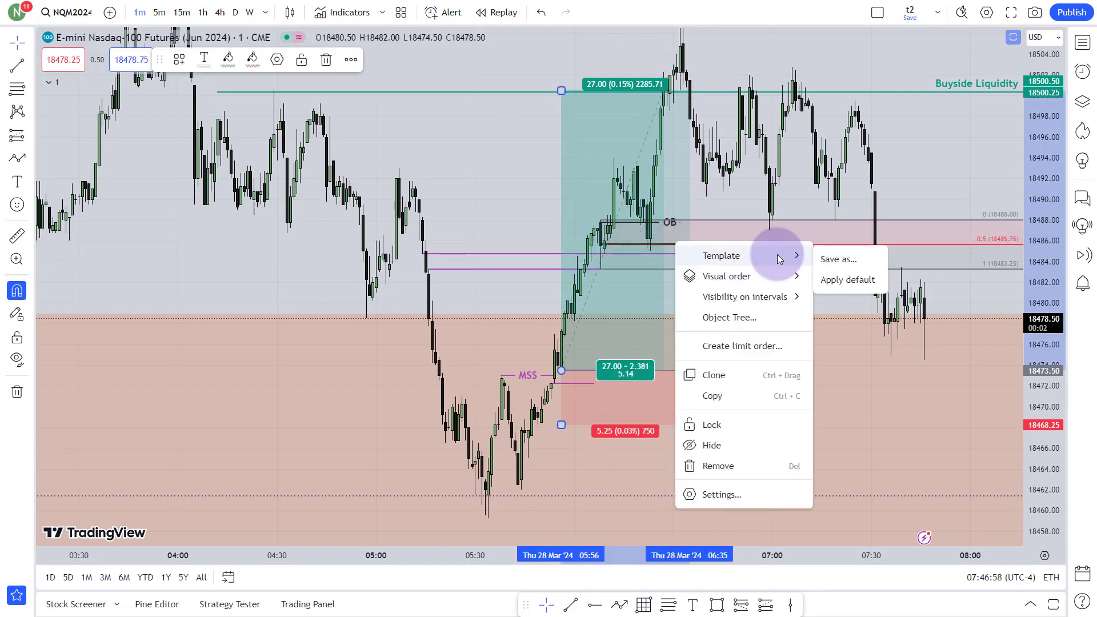
left_click(727, 210)
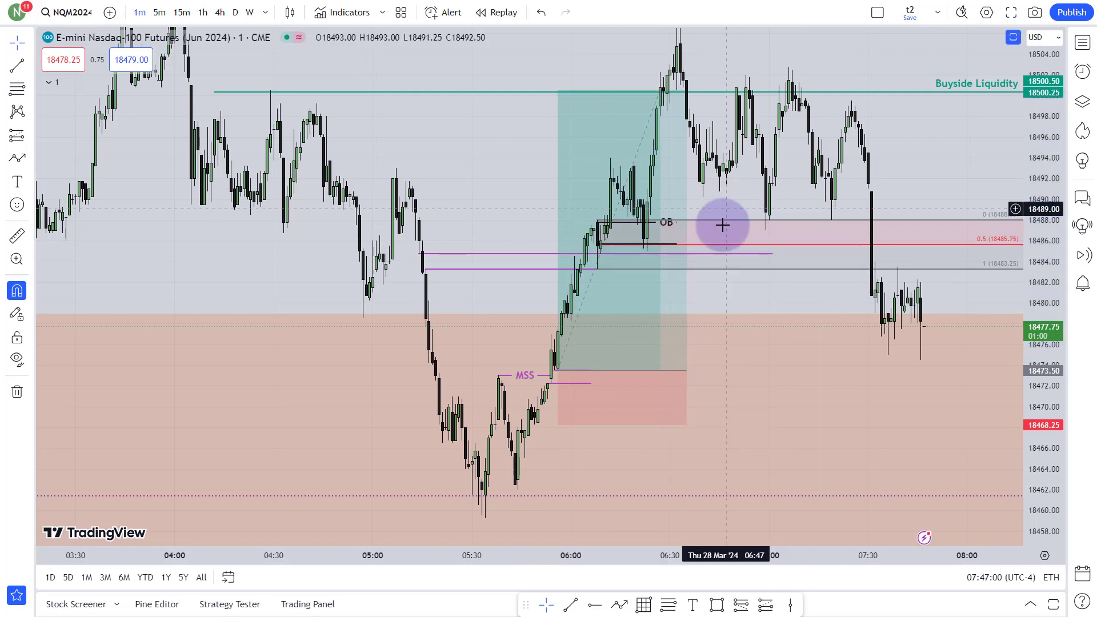
Apply the MTH template to the 18485.75 trend line and delete the Fibonacci retracement
left_click(672, 247)
right_click(673, 245)
mouse_move(797, 286)
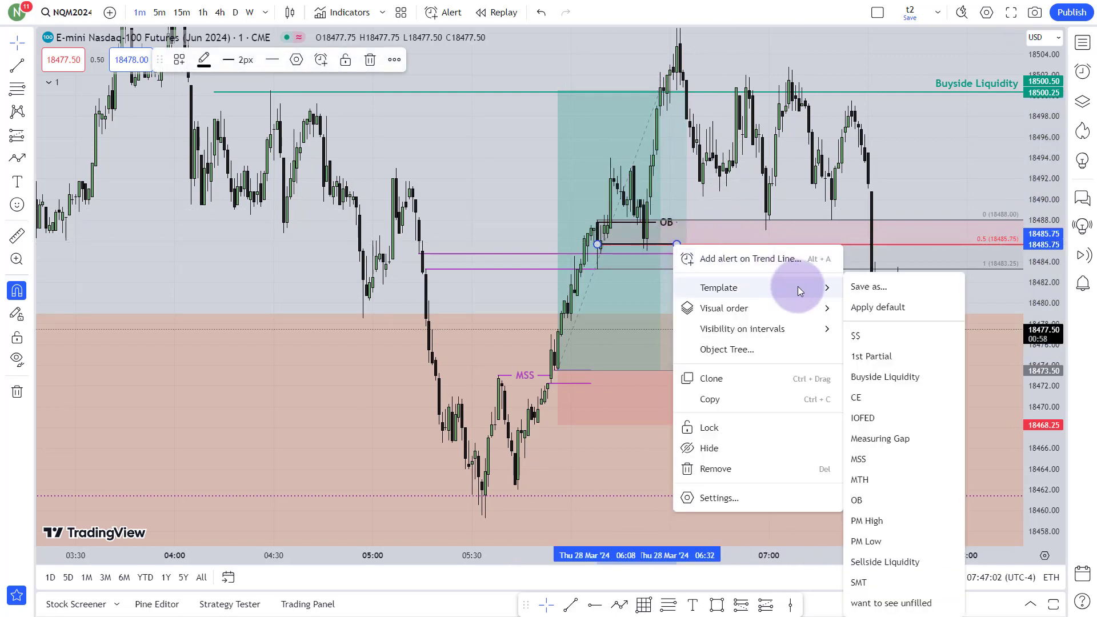
left_click(860, 478)
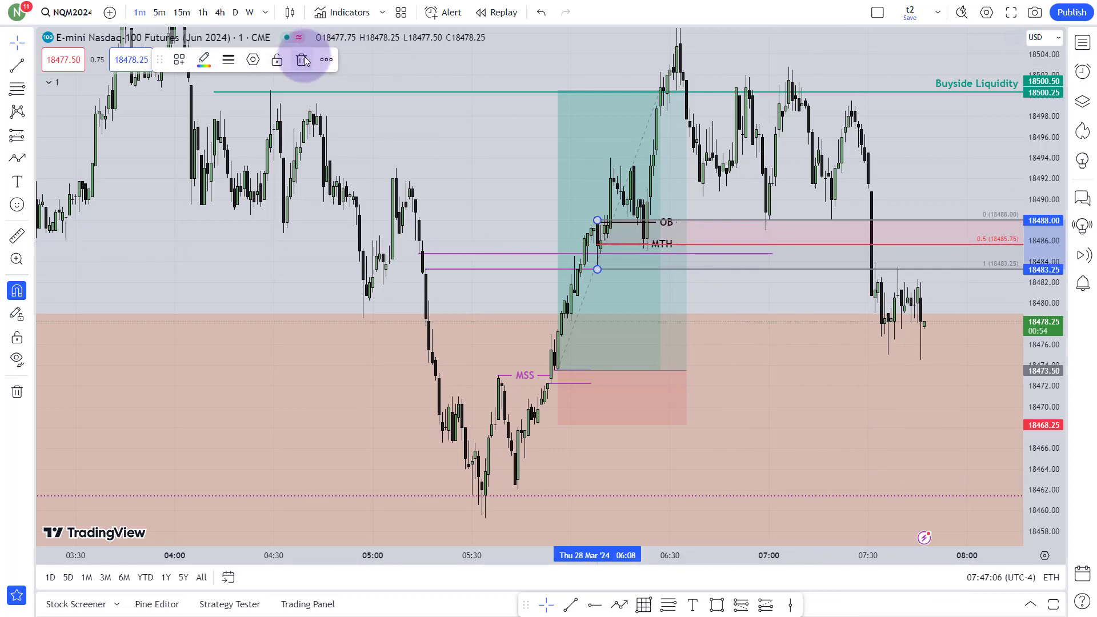
left_click(302, 58)
Mark the gap around 06:25 with two horizontal trend lines, at 18492.25 from 06:25 to 06:36 and at 18491.00 from about 06:23 to 06:37
left_click_drag(733, 249, 720, 277)
left_click(646, 183)
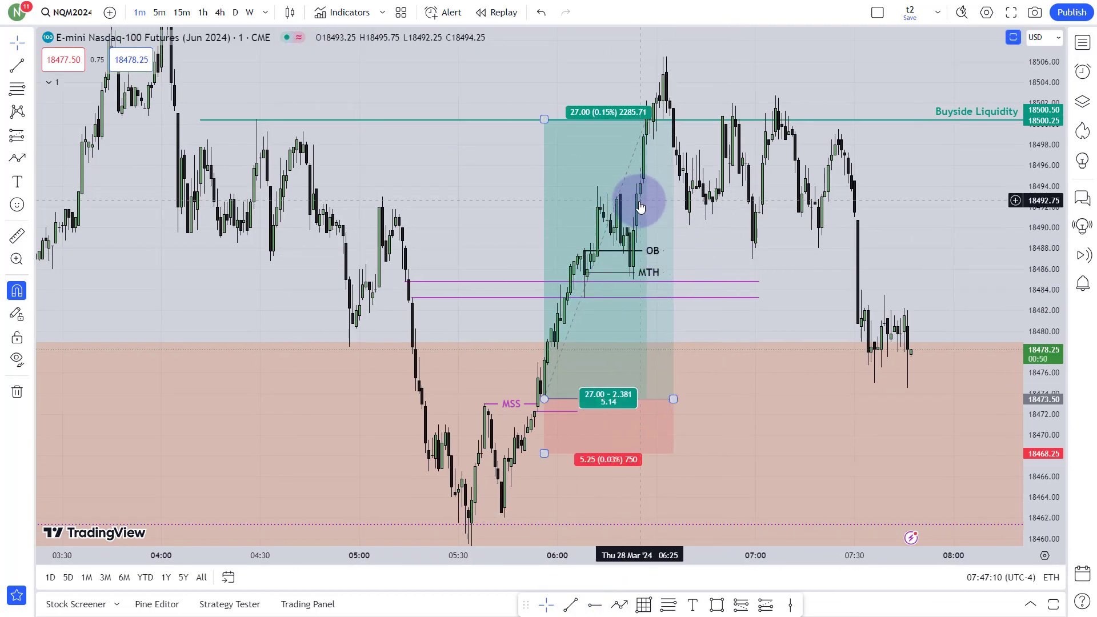
left_click(608, 606)
left_click(574, 605)
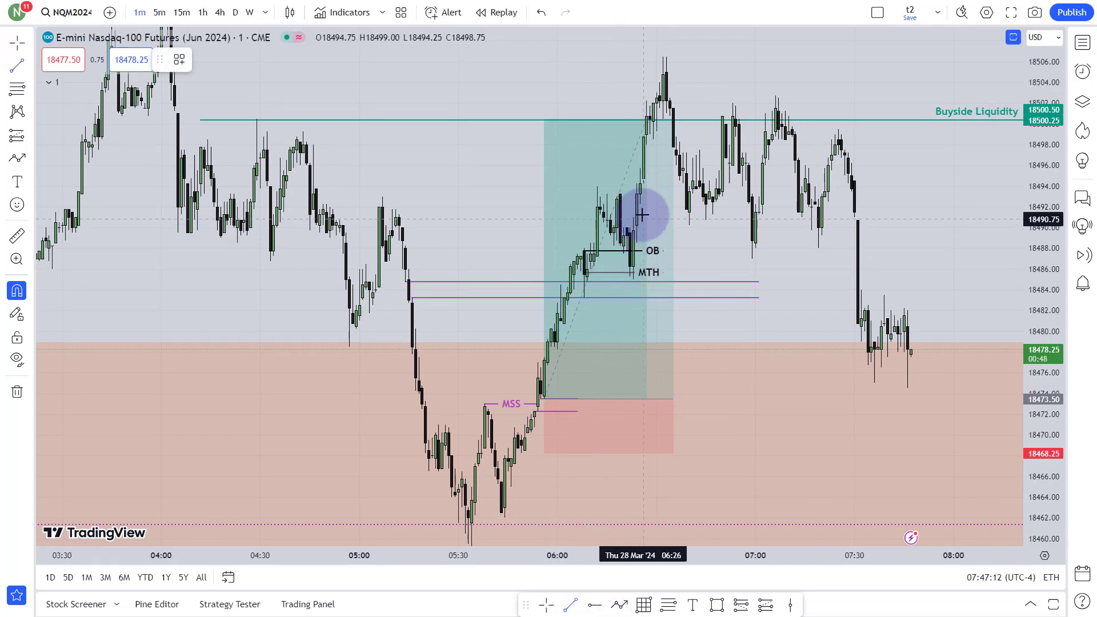
left_click(675, 205)
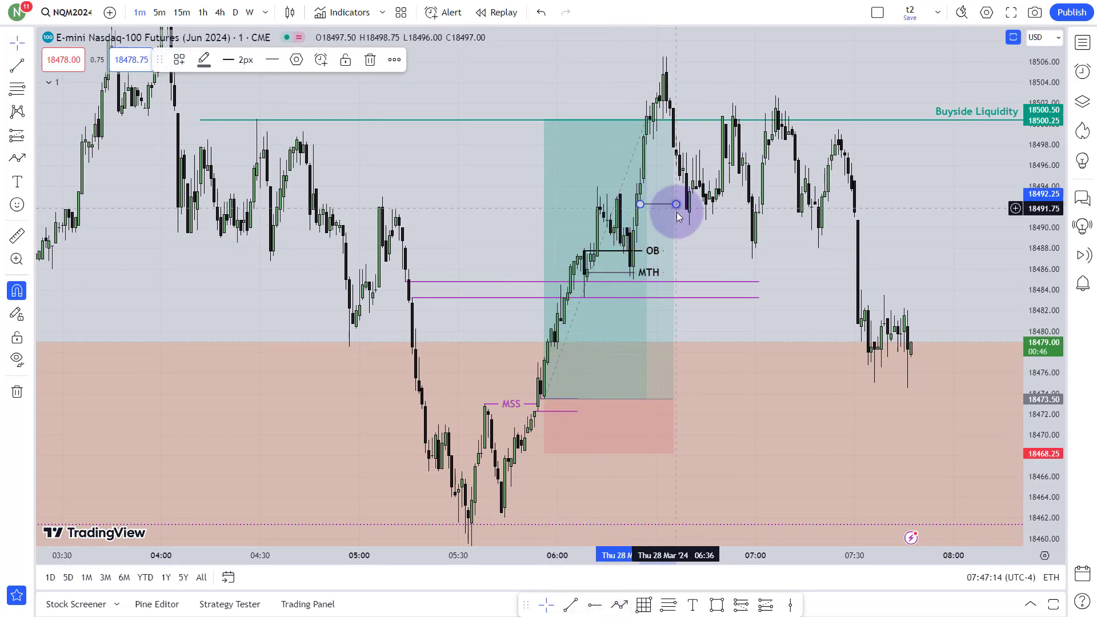
left_click(570, 605)
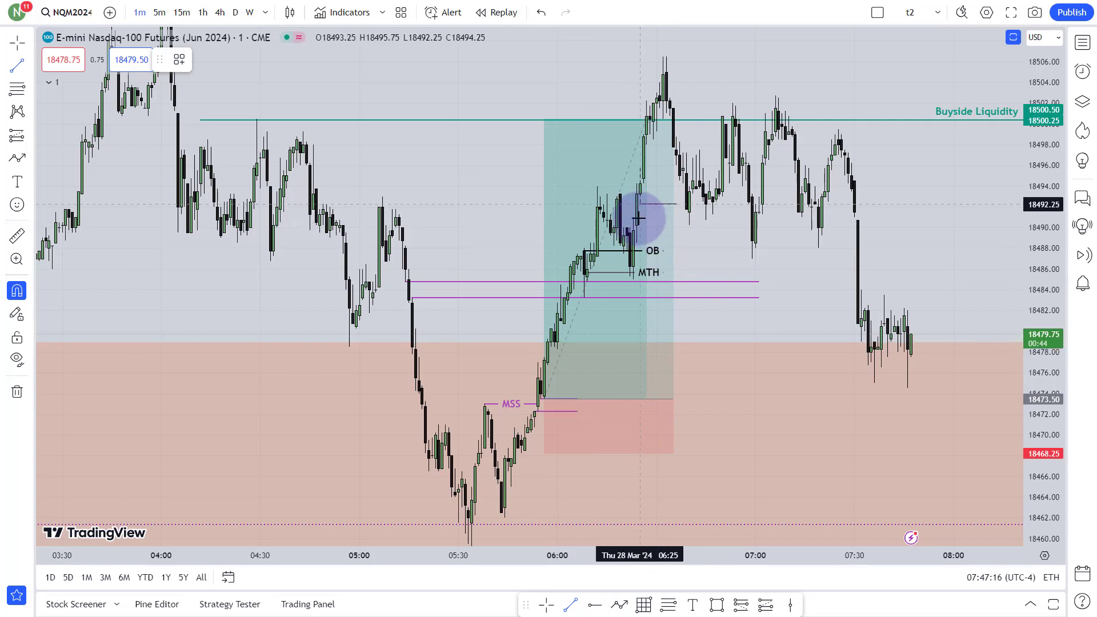
left_click(678, 217)
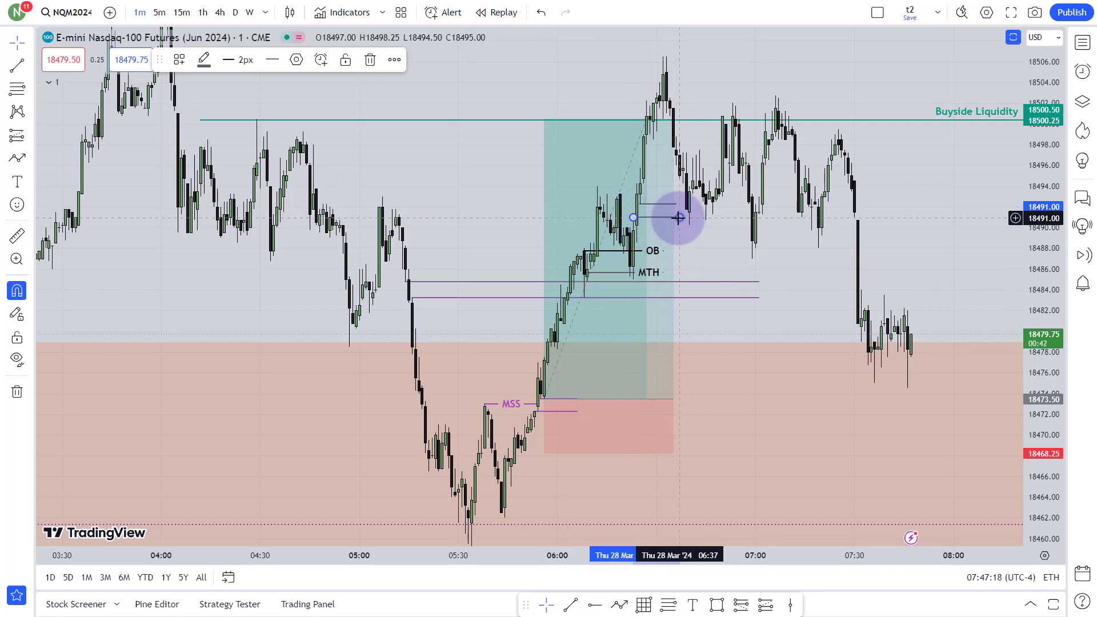
left_click(638, 128)
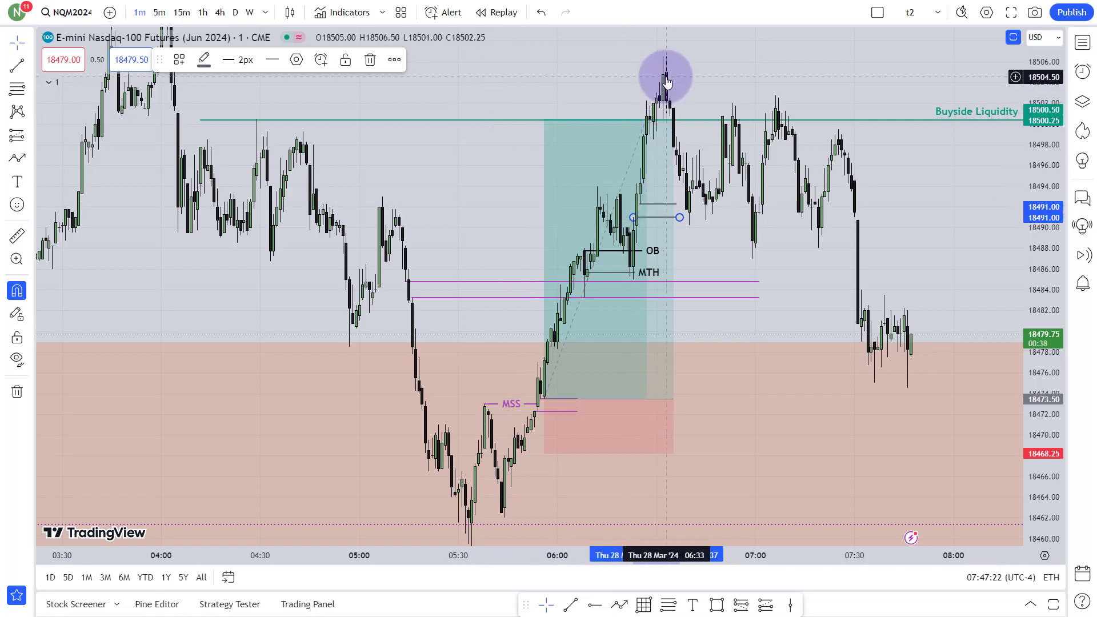
Extend the gap's trend lines at 18492.25 and 18491.00 horizontally to about 07:39
left_click_drag(676, 204, 801, 202)
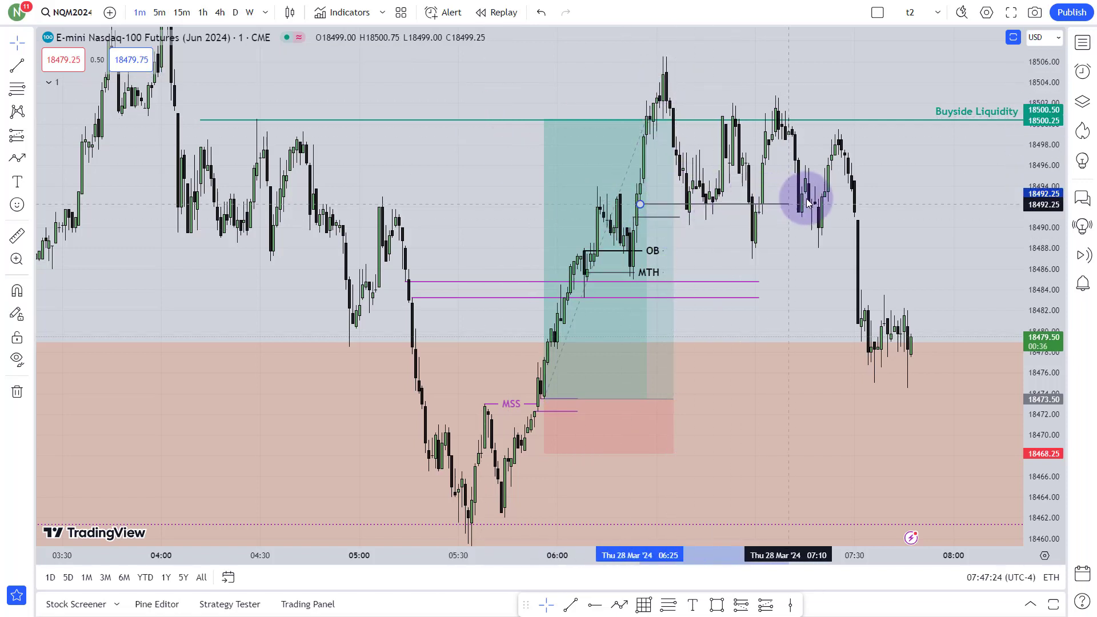
left_click_drag(883, 203, 885, 203)
left_click_drag(680, 216, 771, 210)
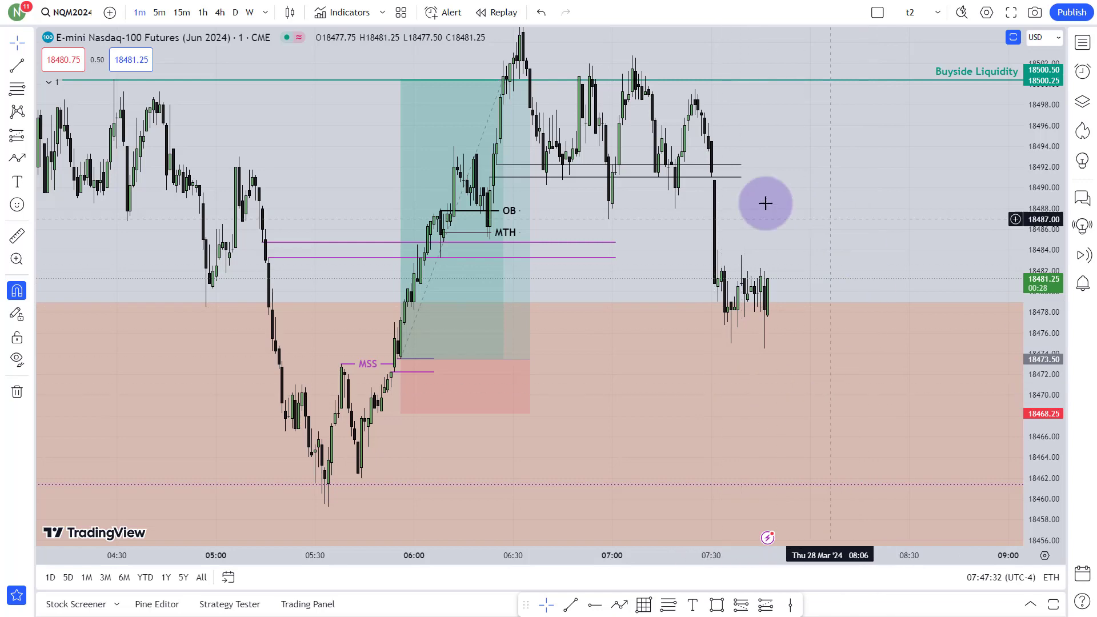
Switch the chart to the 15-minute timeframe and bring the latest candles with the surrounding LFVG zones into view
left_click_drag(794, 248, 929, 298)
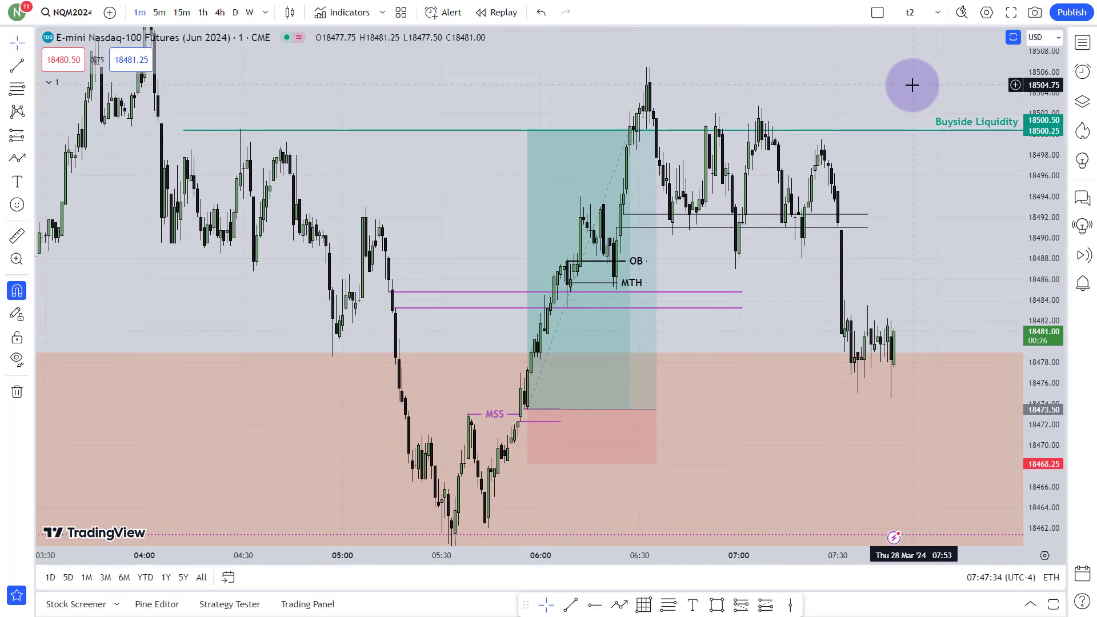
left_click_drag(957, 237, 881, 401)
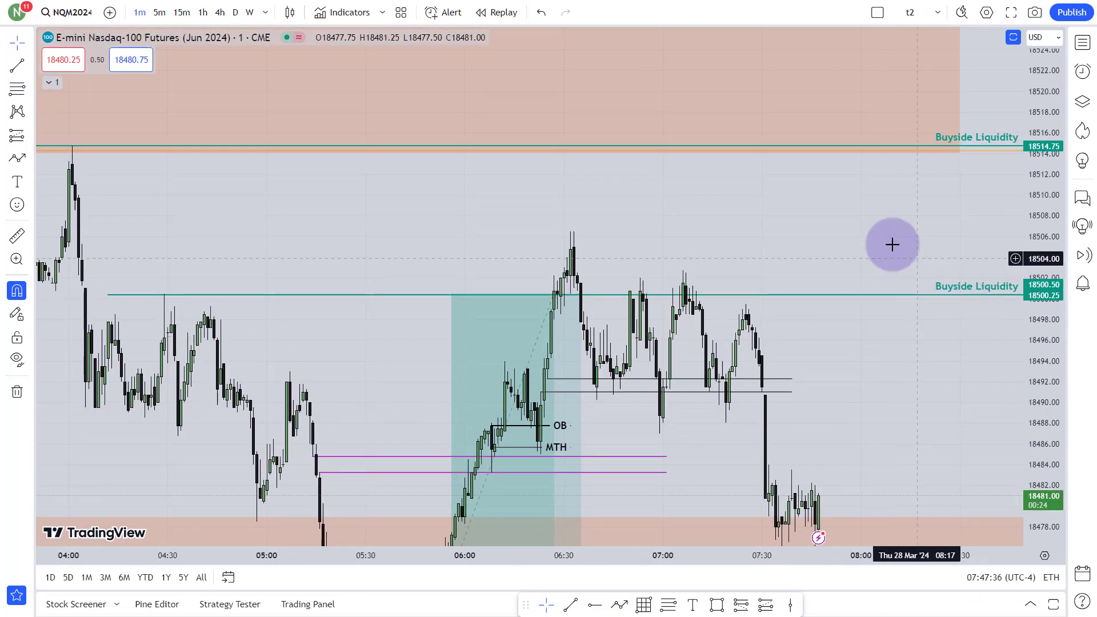
left_click_drag(894, 335, 895, 428)
scroll(895, 428, "up", 10)
scroll(942, 229, "right", 2)
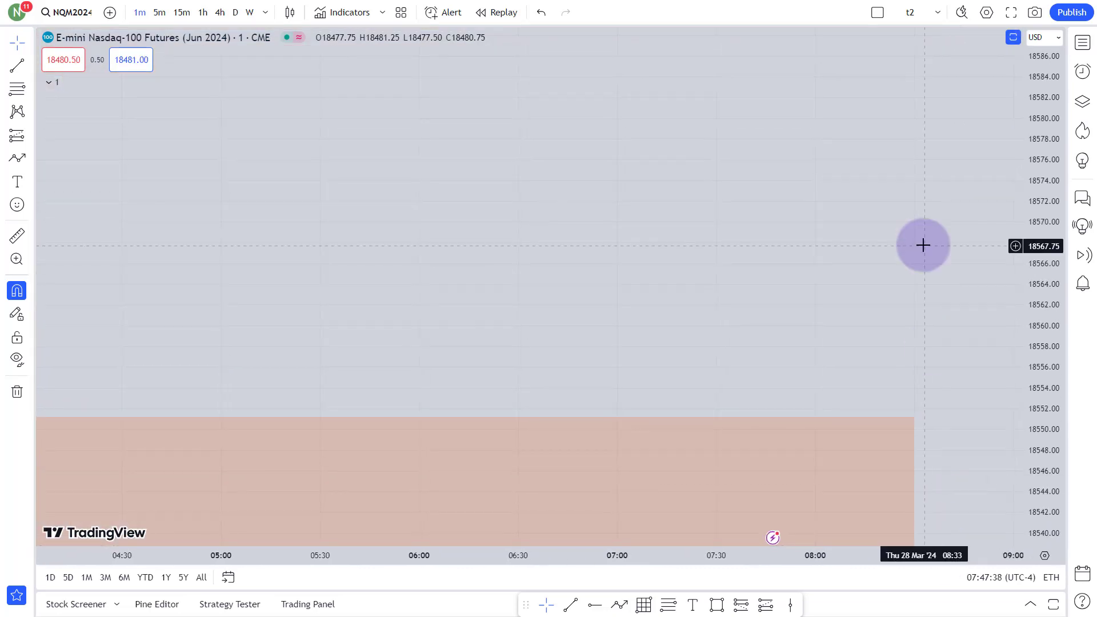
scroll(942, 201, "up", 4)
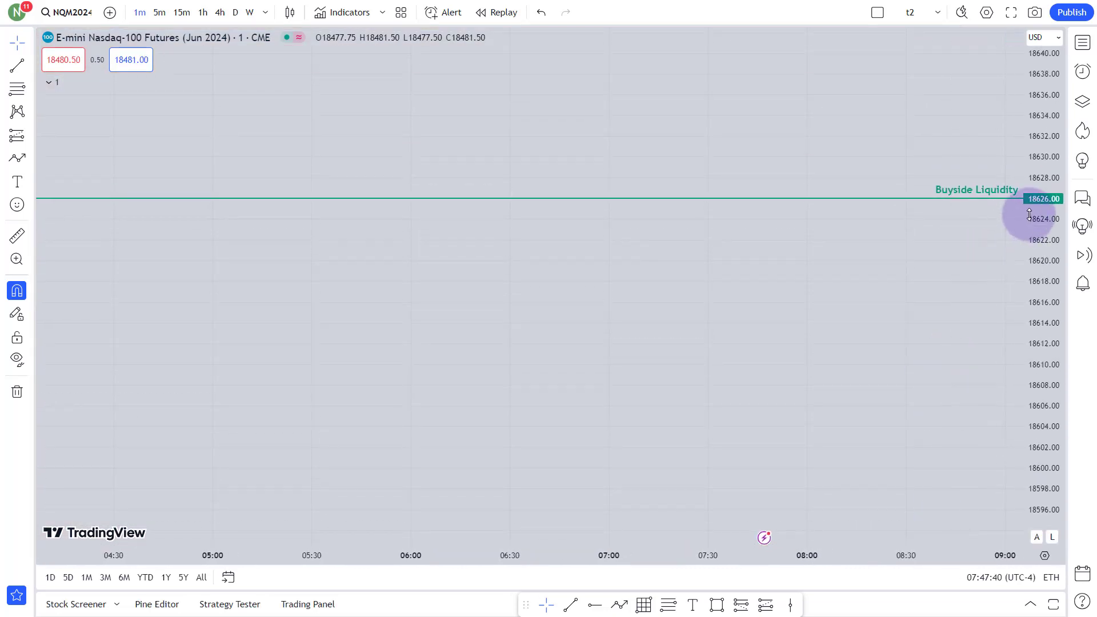
left_click(181, 12)
left_click_drag(757, 437, 813, 117)
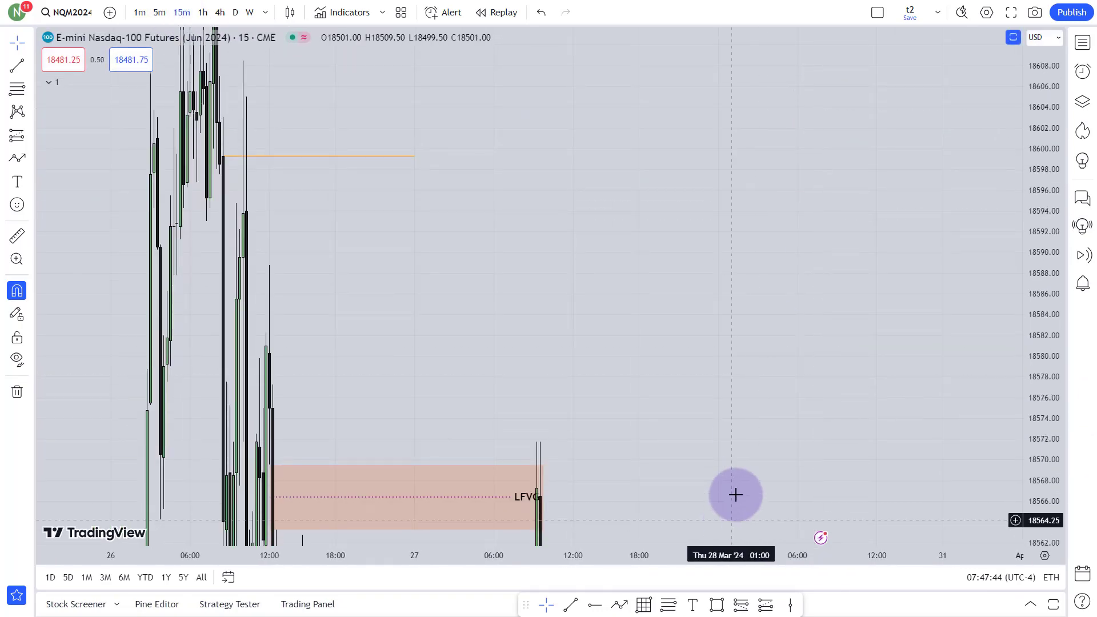
left_click_drag(730, 519, 785, 100)
left_click_drag(1033, 111, 969, 438)
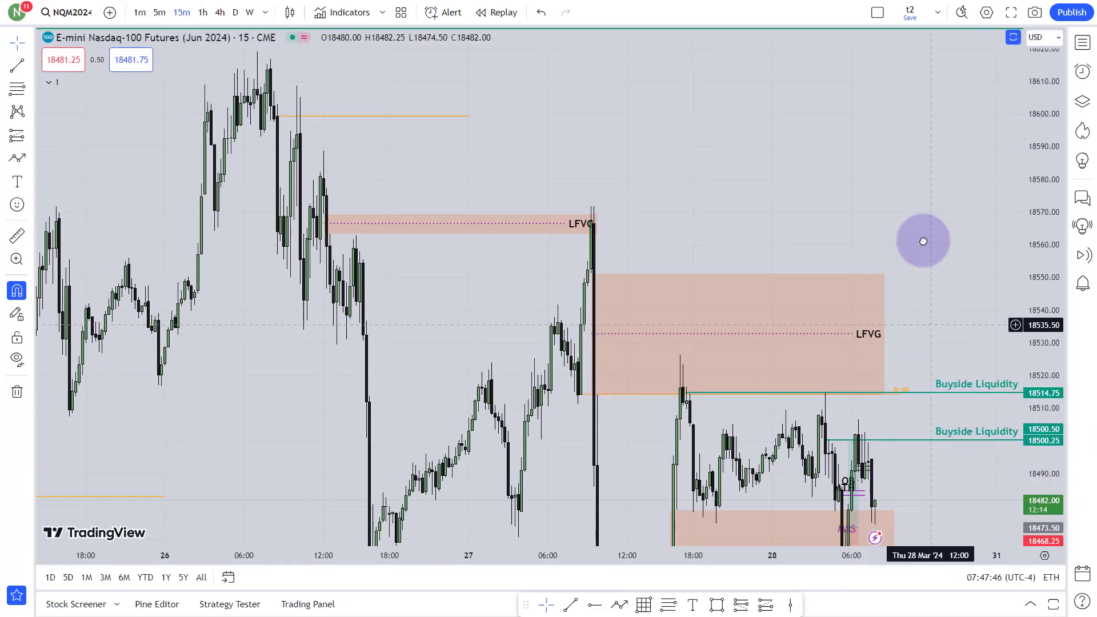
left_click_drag(931, 311, 884, 89)
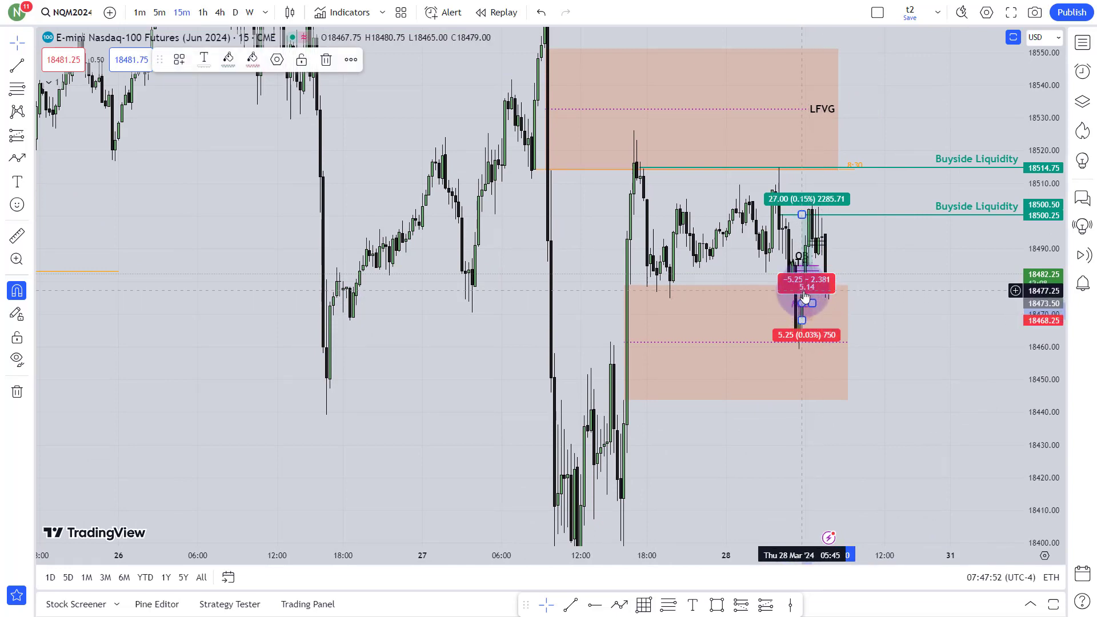
Examine the 15-minute chart's FVG zones, the Buyside Liquidity levels at 18626.00 and 18709.00, and the Sellside Liquidity at 18227.50
left_click(888, 255)
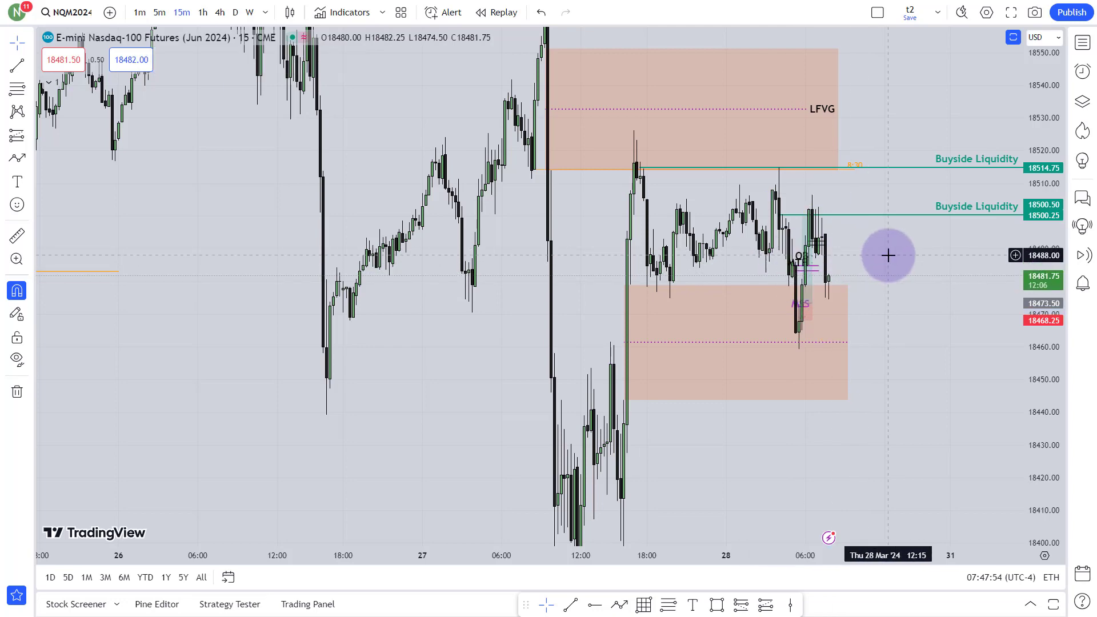
scroll(893, 257, "up", 2)
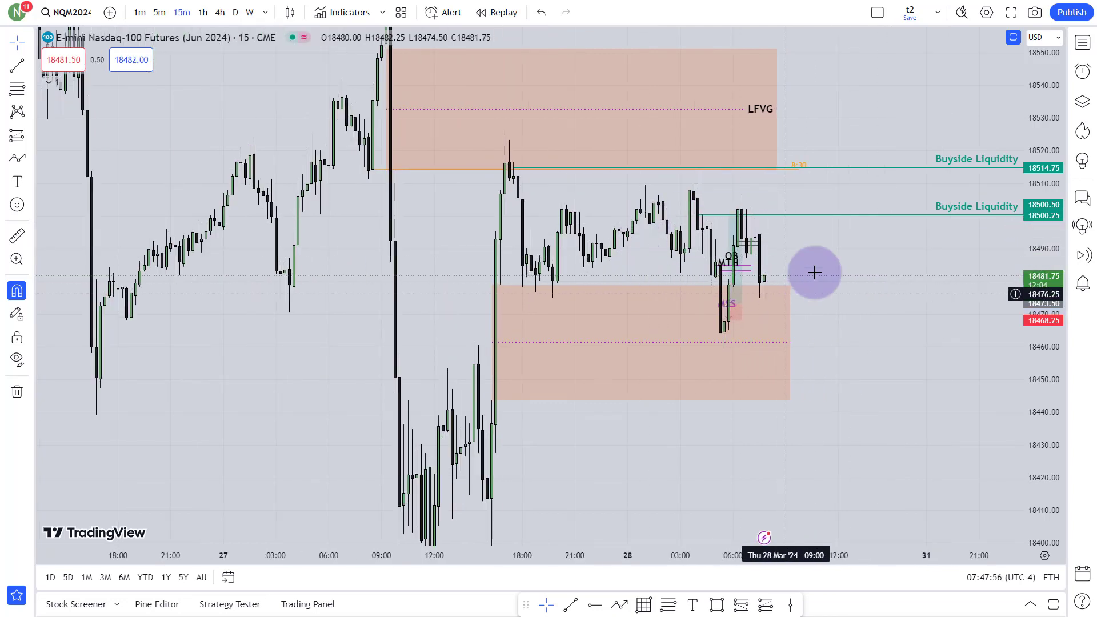
scroll(879, 270, "down", 5)
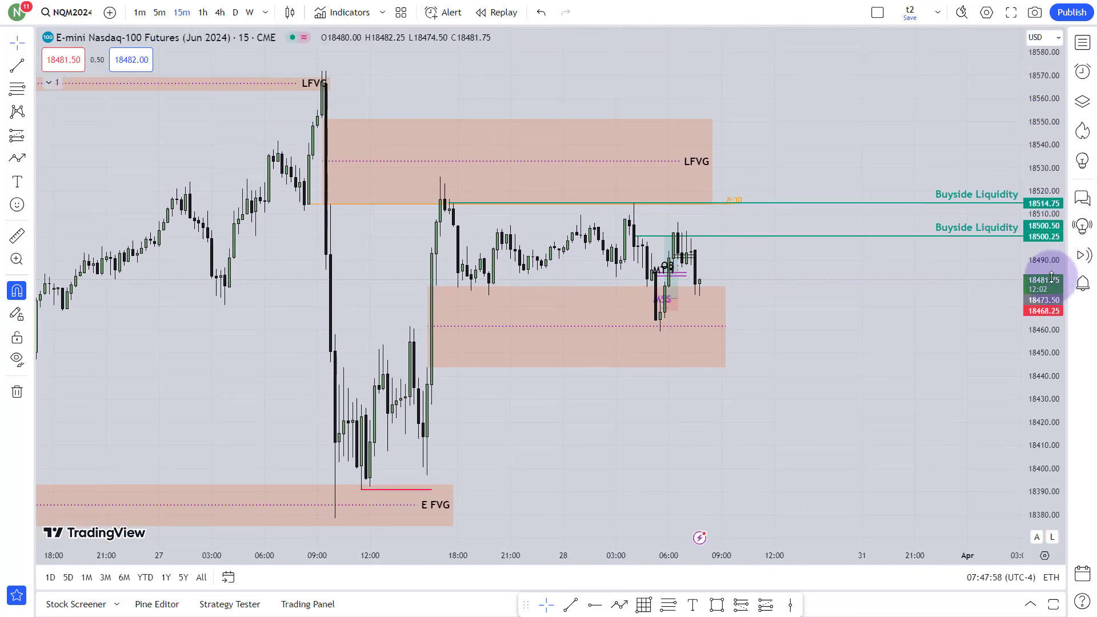
scroll(1008, 465, "down", 5)
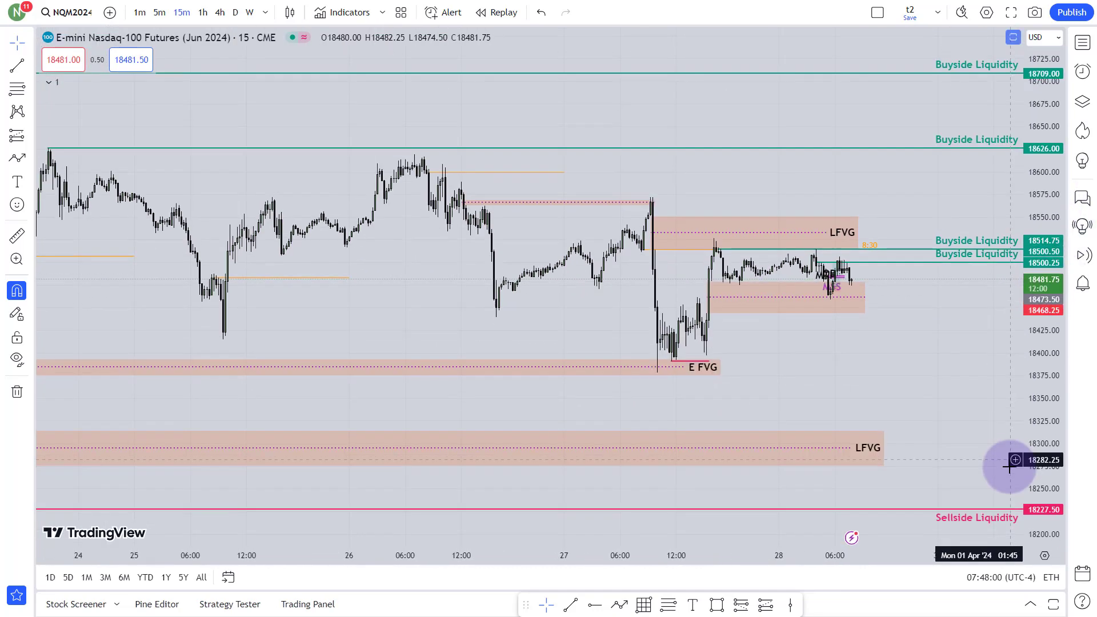
scroll(842, 314, "up", 3)
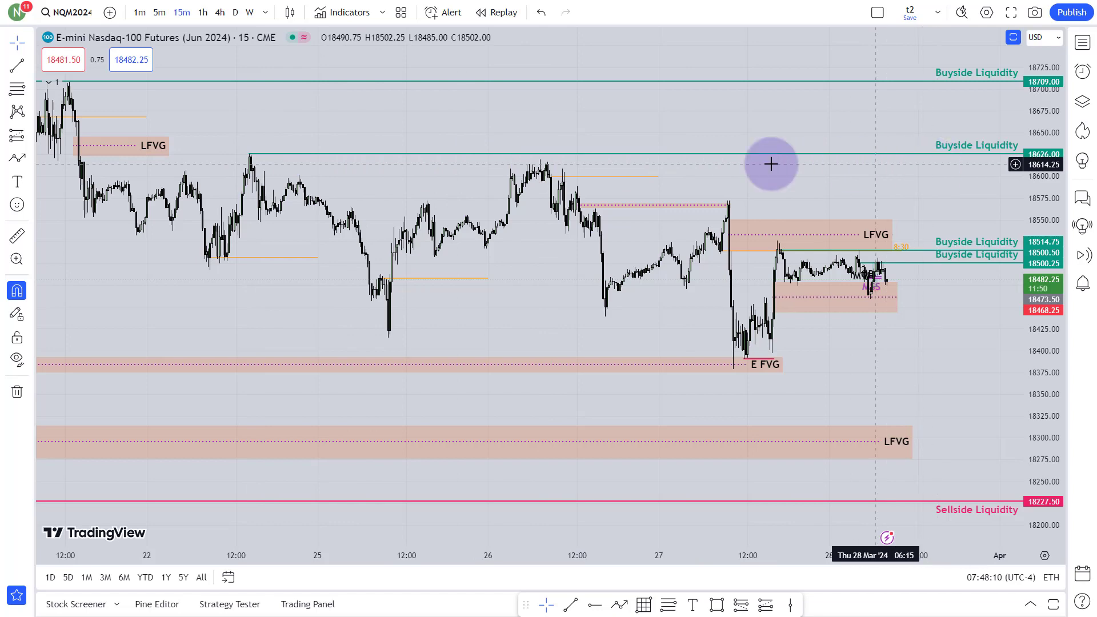
scroll(657, 166, "down", 2)
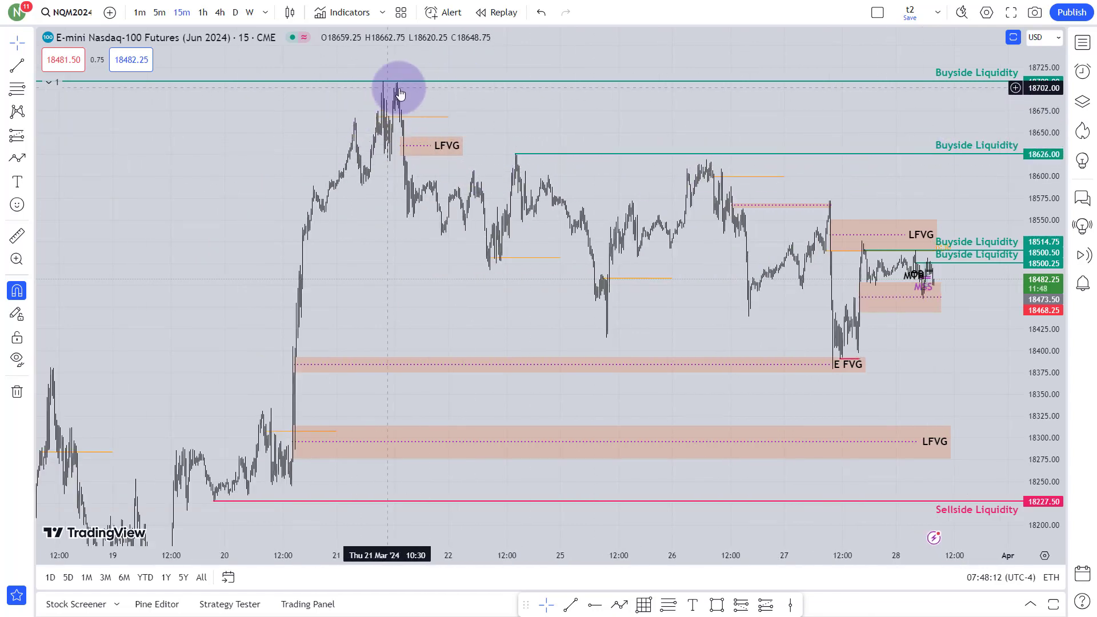
scroll(393, 87, "down", 2)
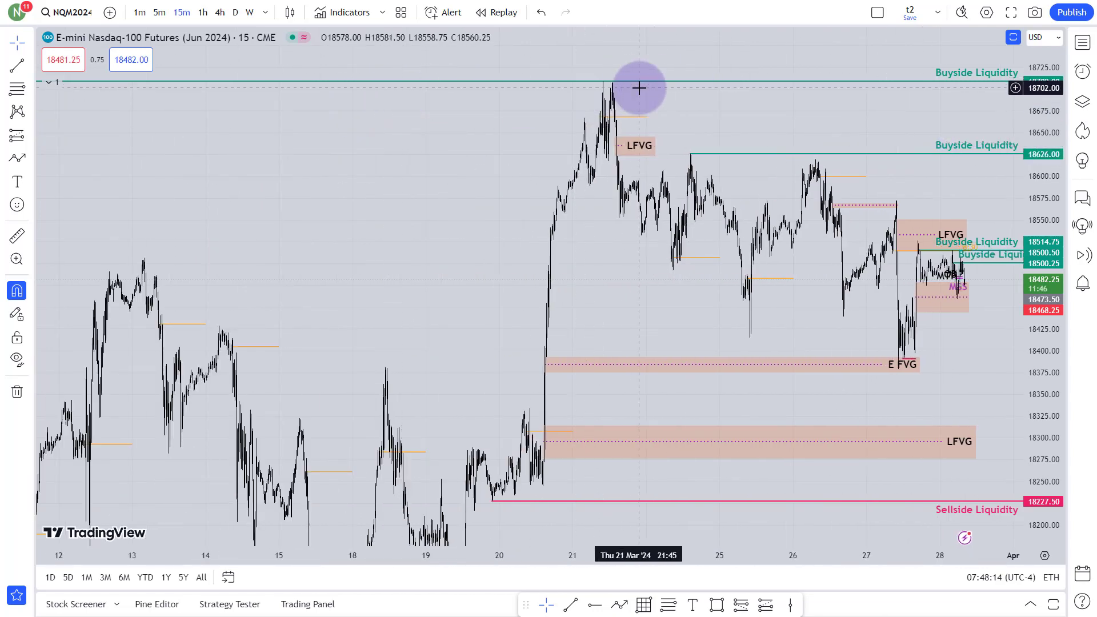
scroll(594, 96, "up", 5)
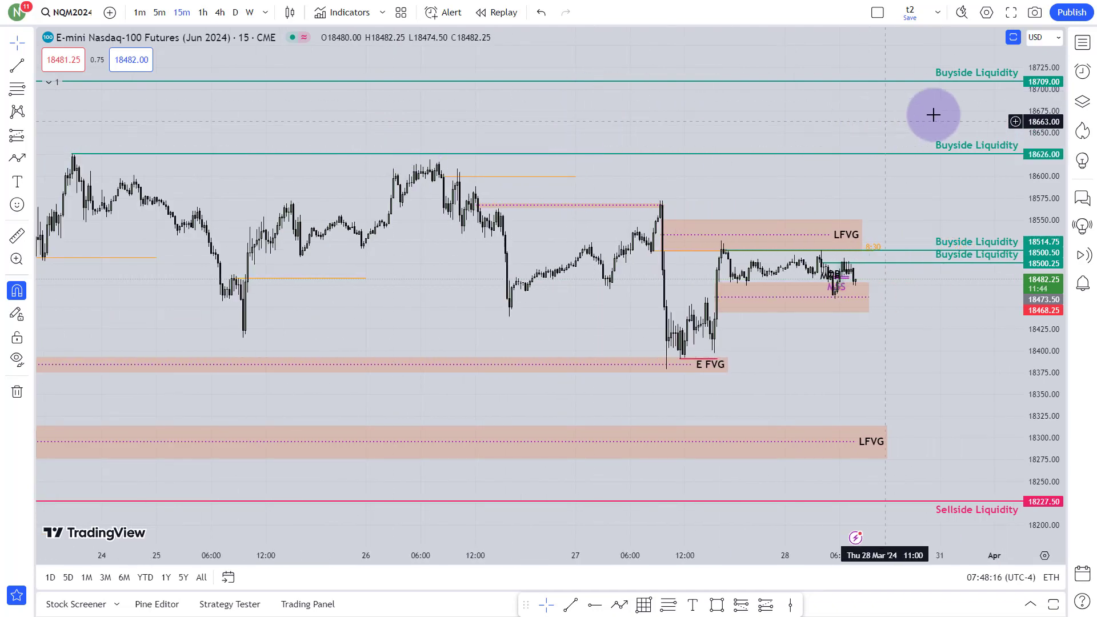
left_click(979, 154)
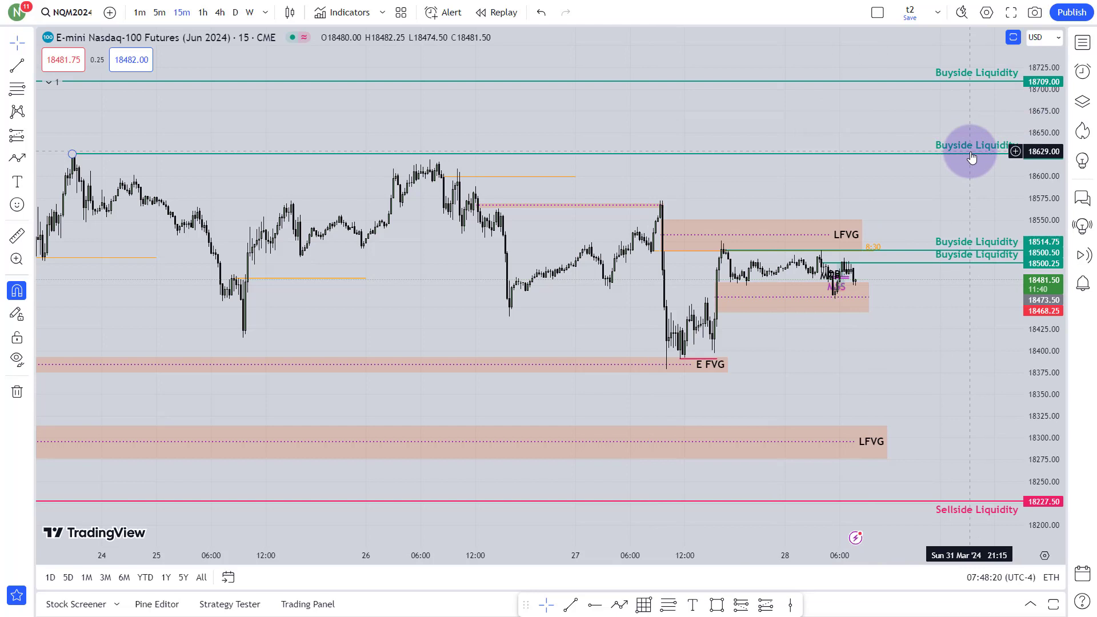
left_click(1008, 93)
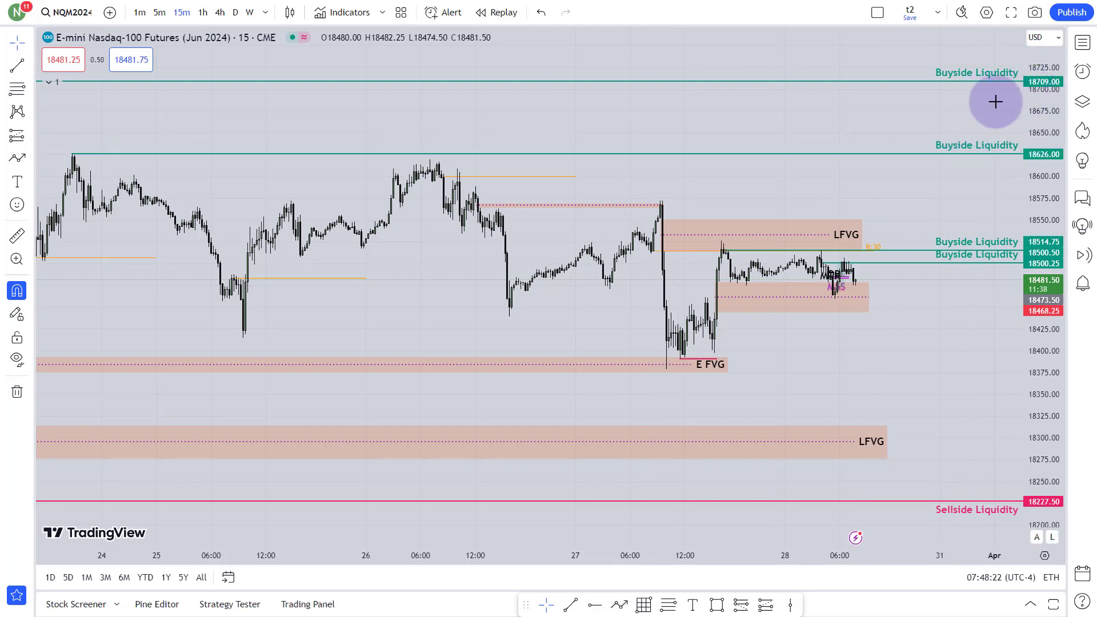
Shorten the LFVG box between 18275.75 and 18314.75 so its end sits at about 20:00 on 27 March
left_click_drag(889, 140, 879, 63)
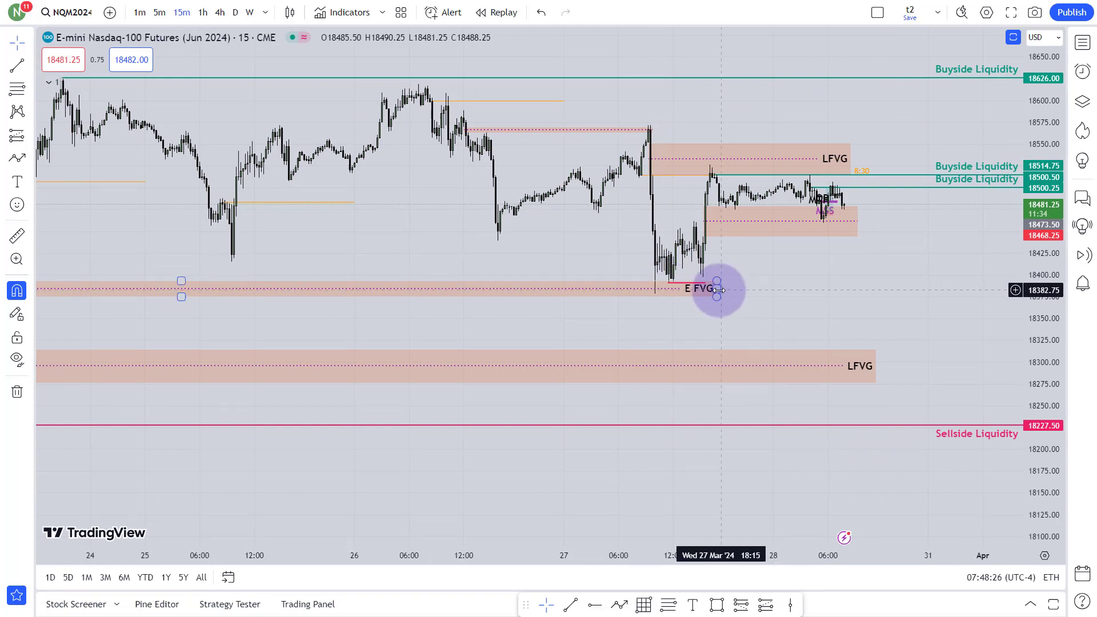
left_click_drag(874, 366, 717, 344)
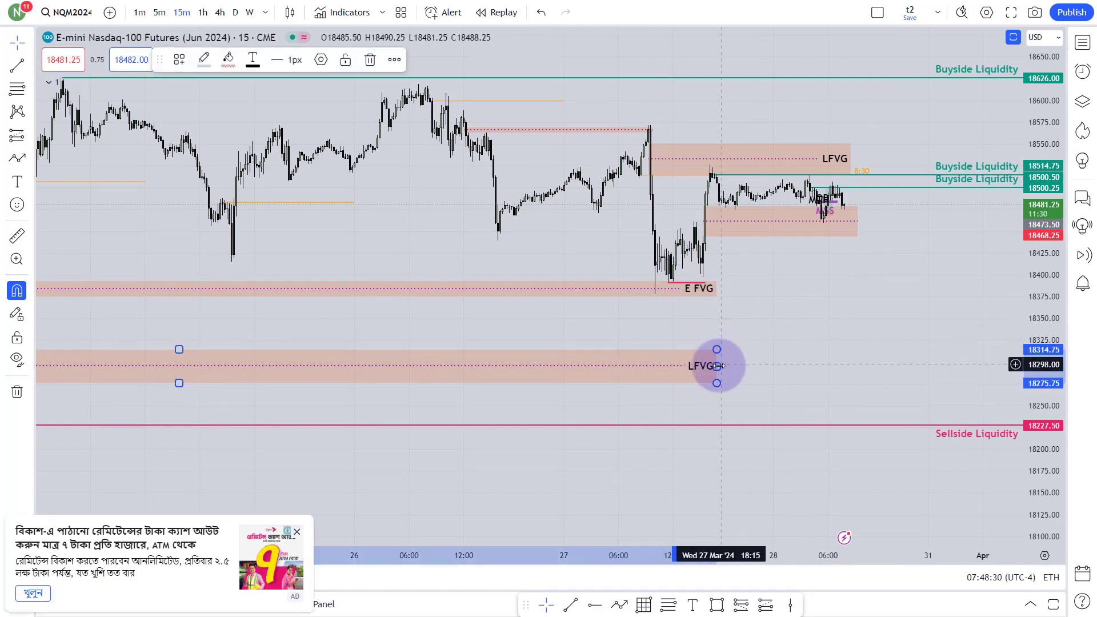
mouse_move(722, 368)
left_mouse_down()
mouse_move(811, 364)
mouse_move(625, 367)
mouse_move(735, 366)
left_mouse_up()
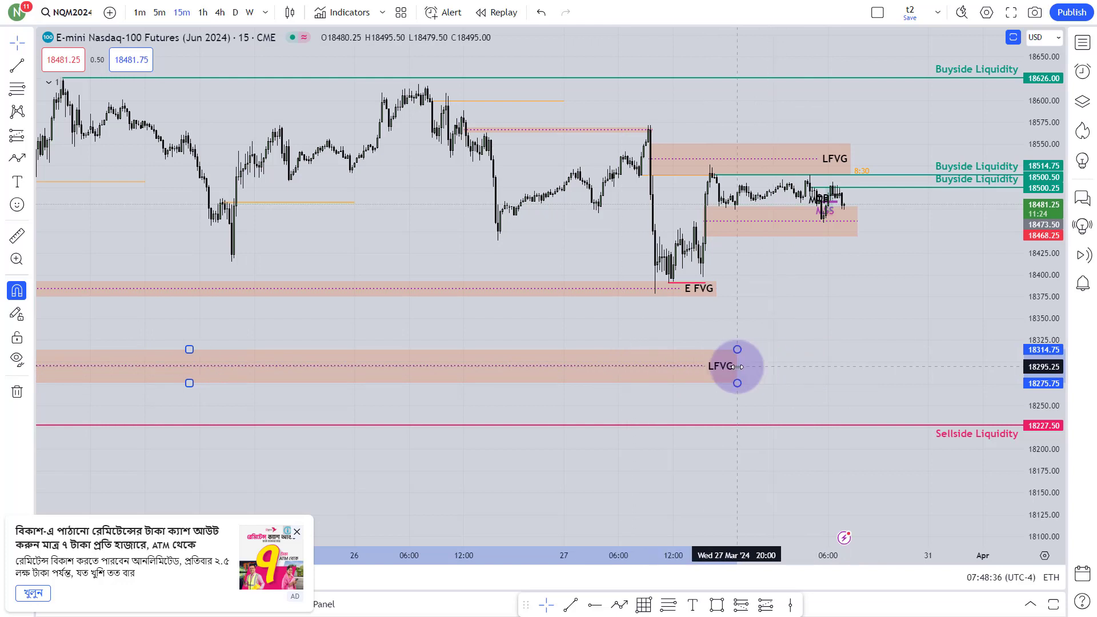
left_click_drag(764, 316, 772, 344)
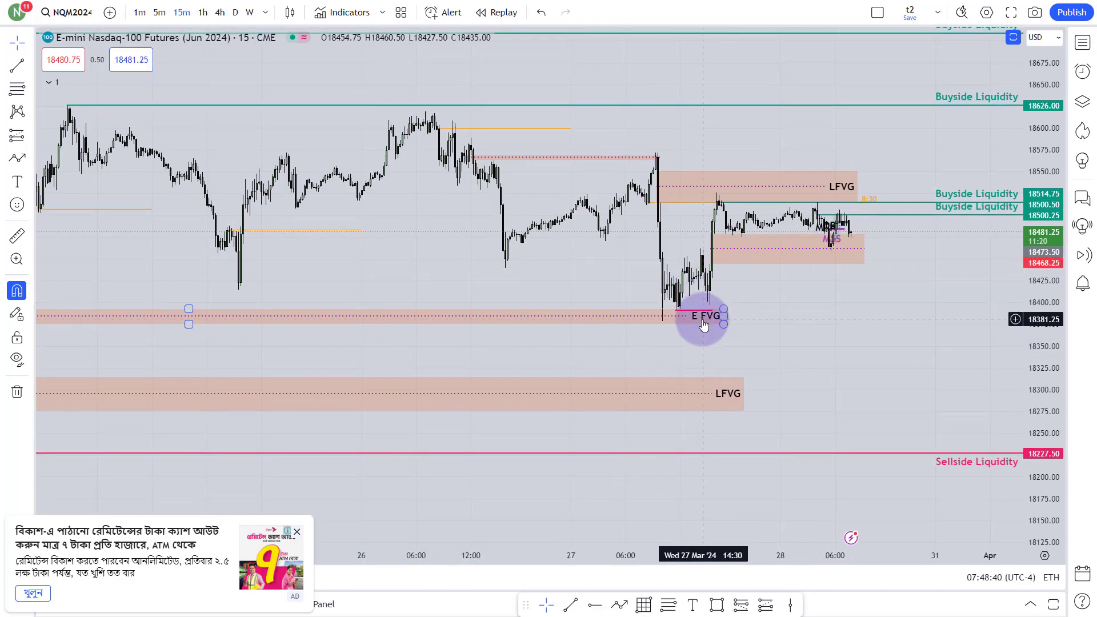
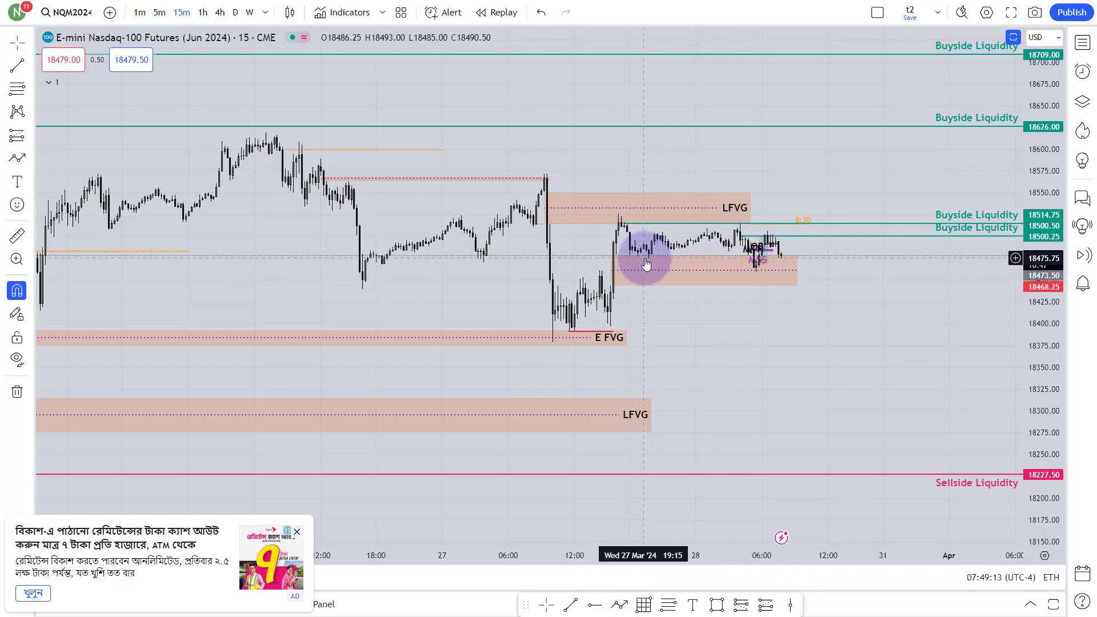
Sketch a zigzag price path in the empty area after the candles, peaking at 18539.00 and 18527.25 before a final rise above 18675, and delete it
left_click_drag(802, 343, 451, 337)
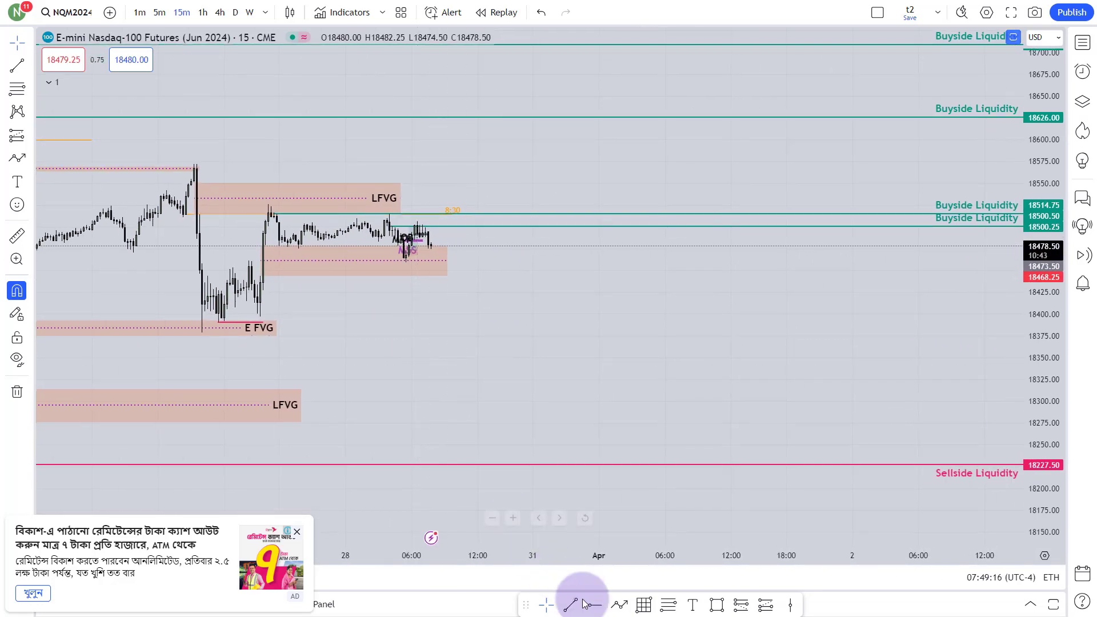
left_click(620, 605)
left_click(532, 390)
left_click(560, 437)
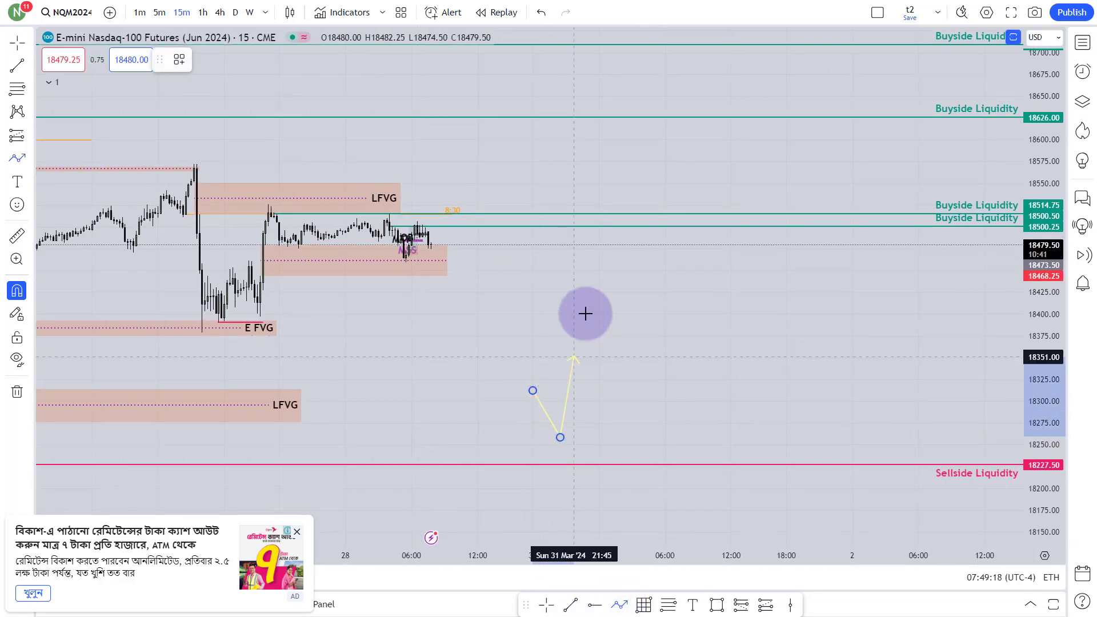
left_click(615, 193)
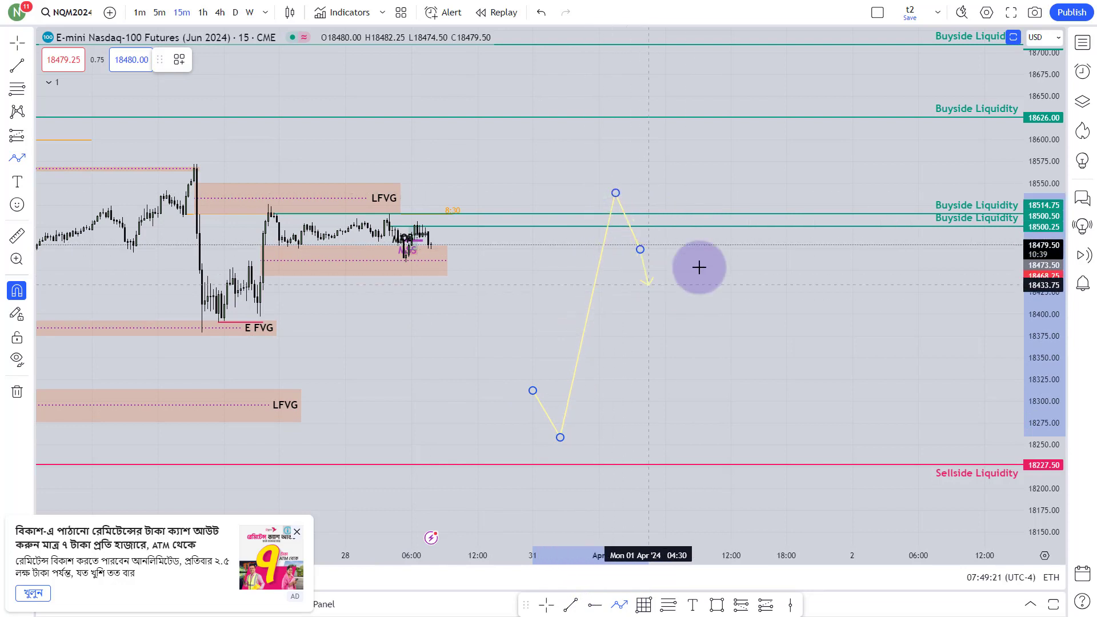
left_click(640, 249)
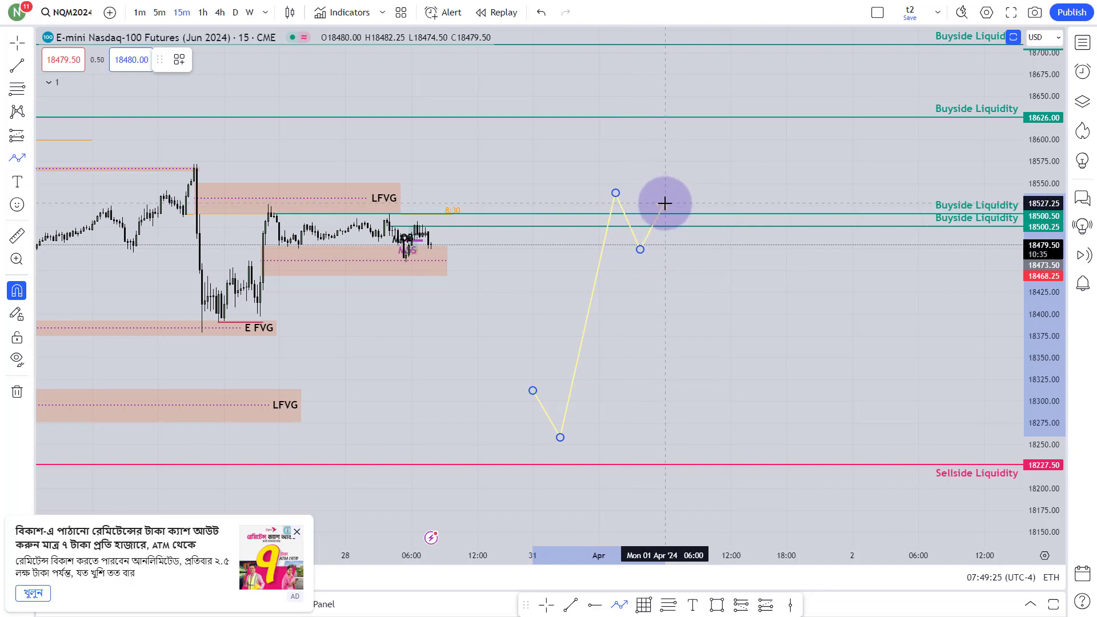
left_click(665, 203)
left_click(686, 274)
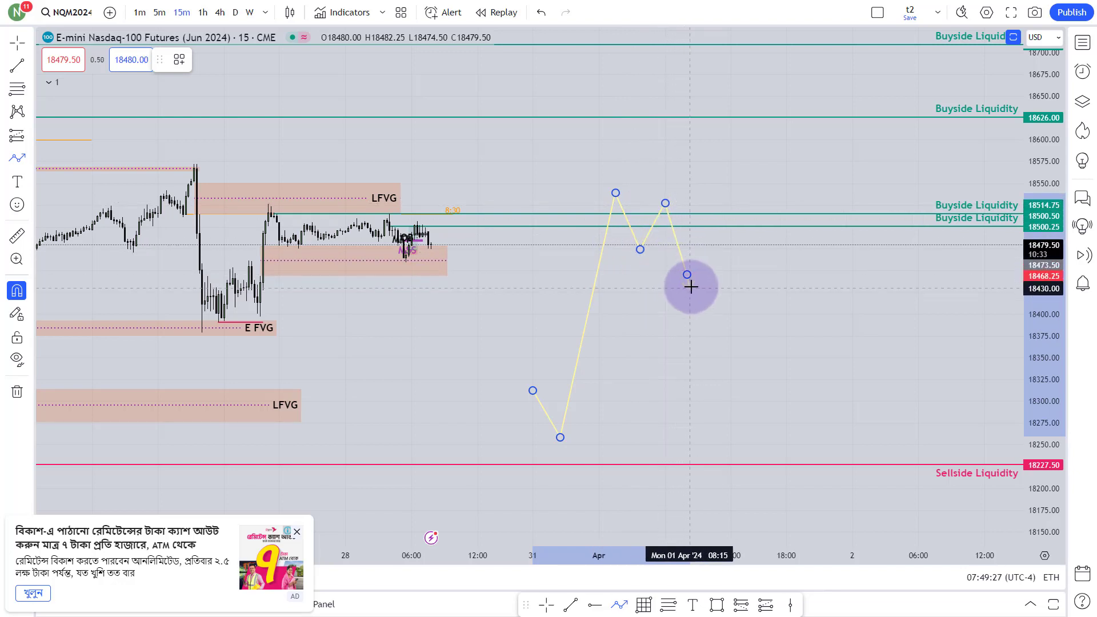
left_click(761, 64)
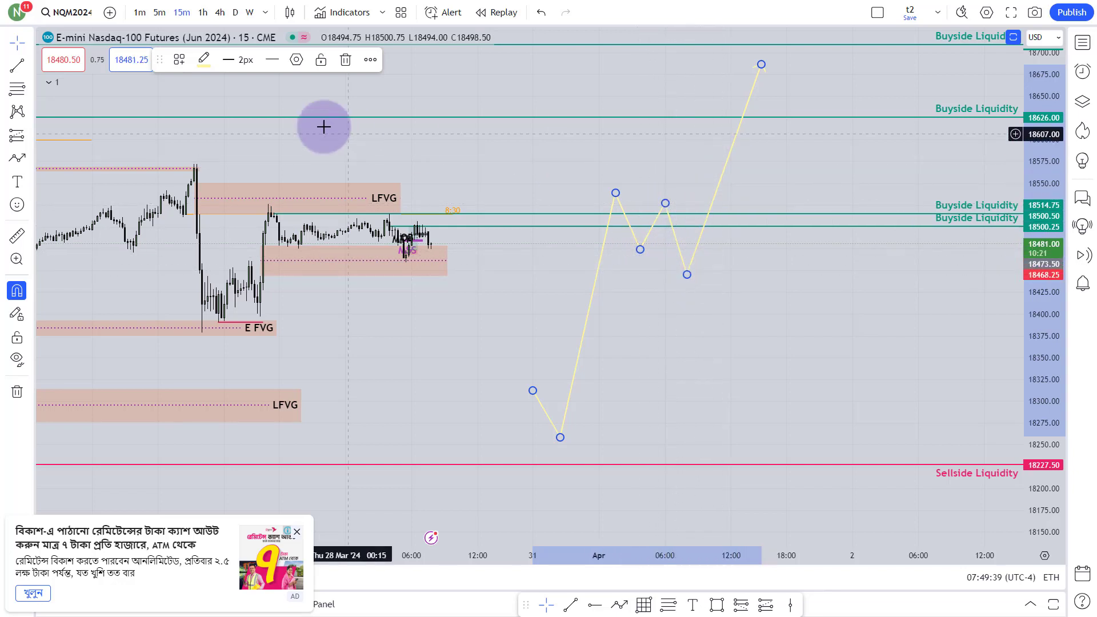
left_click(347, 60)
Switch the chart to the 1-minute timeframe and enlarge the candles around the long position inside the FVG zone
left_click_drag(504, 326, 891, 348)
left_click_drag(1040, 416, 1051, 289)
scroll(901, 381, "up", 3)
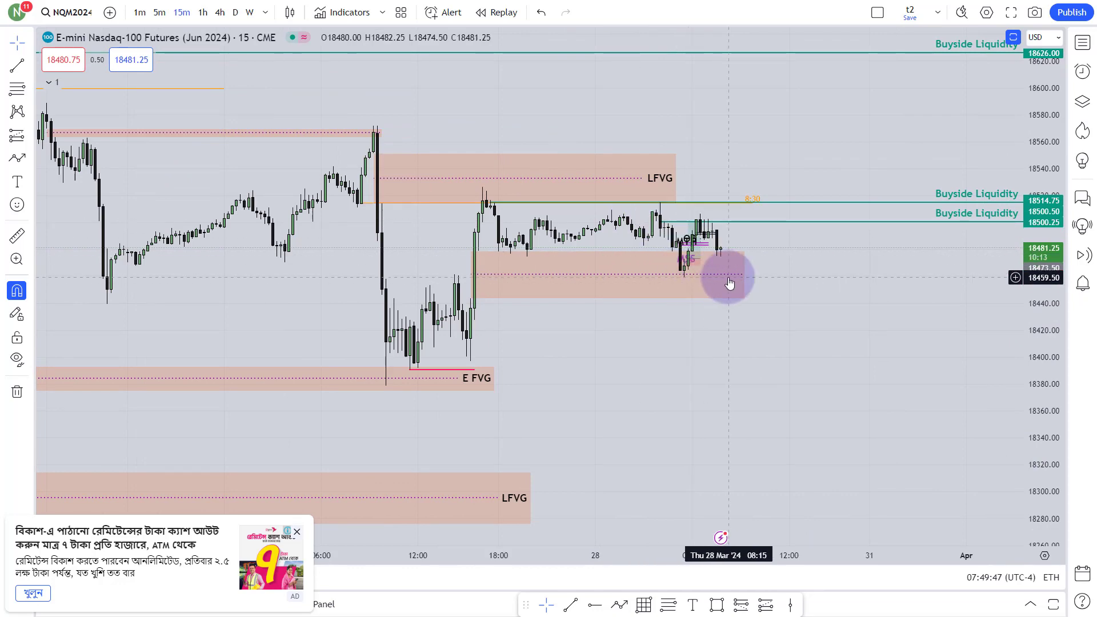
scroll(735, 266, "down", 2)
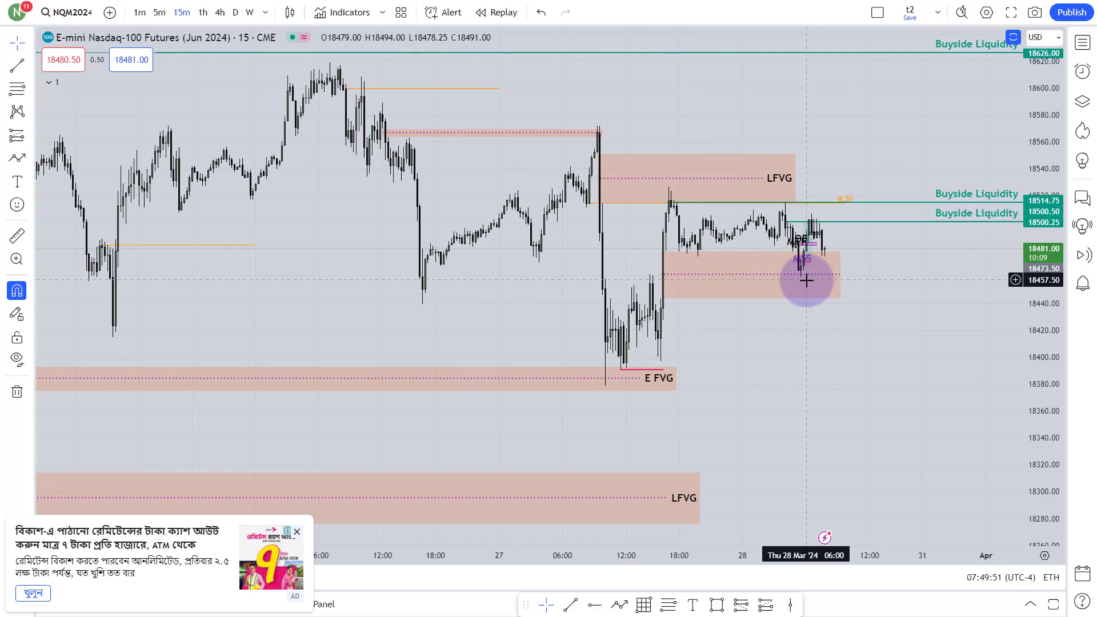
left_click(139, 12)
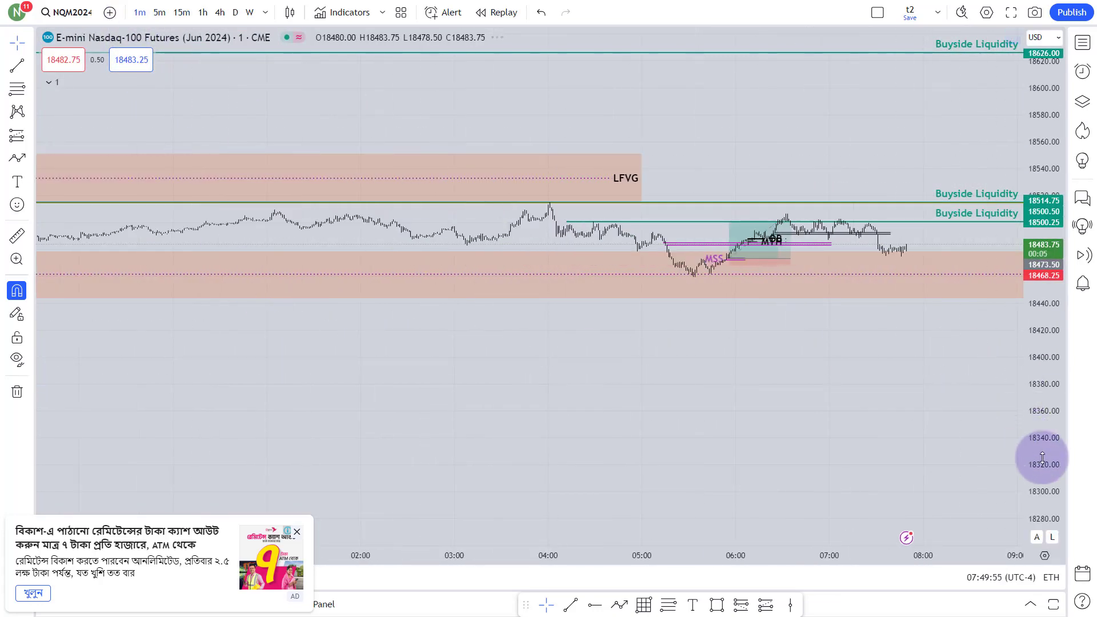
left_click_drag(1042, 457, 1042, 25)
left_click_drag(808, 382, 816, 424)
scroll(817, 422, "up", 4)
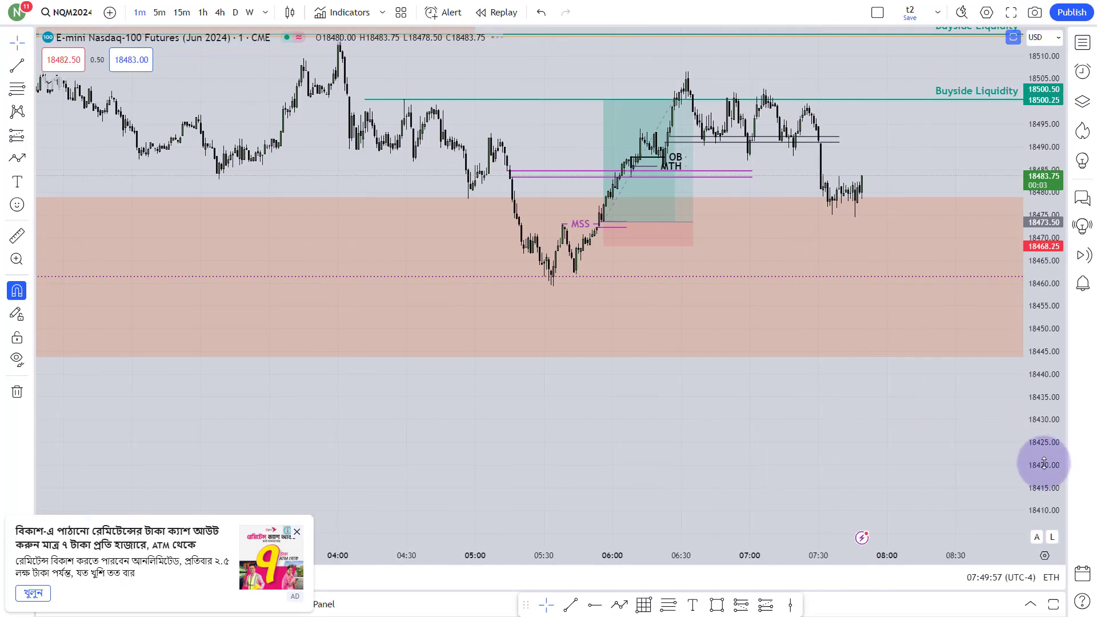
left_click_drag(1042, 462, 1042, 195)
Examine the MSS level and the small purple gap lines where price breaks above it shortly before 06:00
left_click_drag(637, 221, 590, 355)
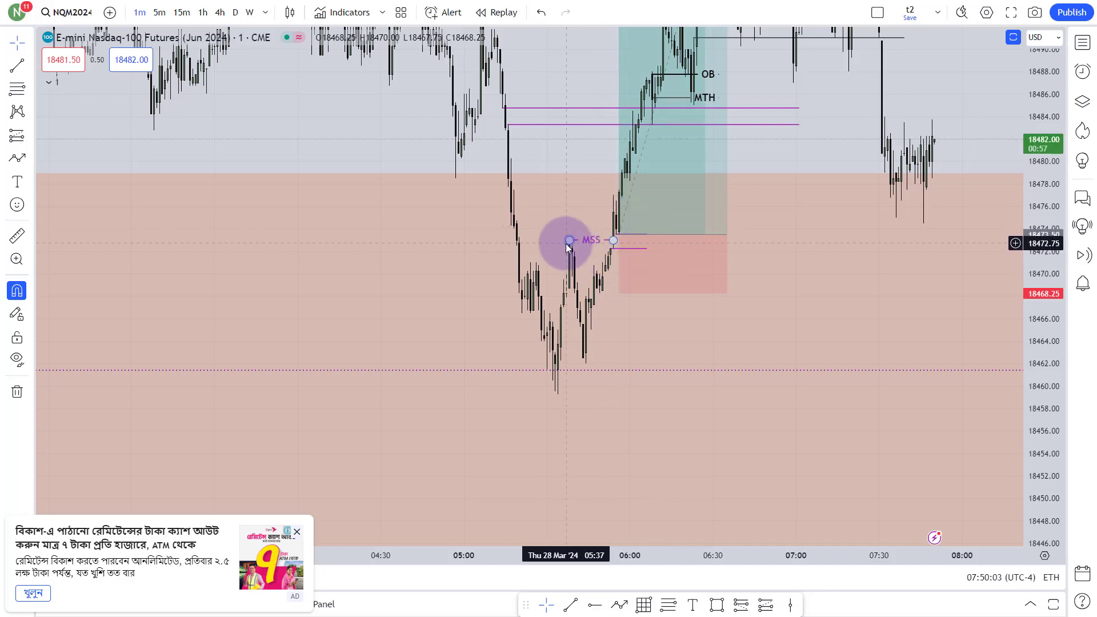
scroll(597, 247, "up", 2)
left_click_drag(461, 216, 573, 250)
left_click(636, 253)
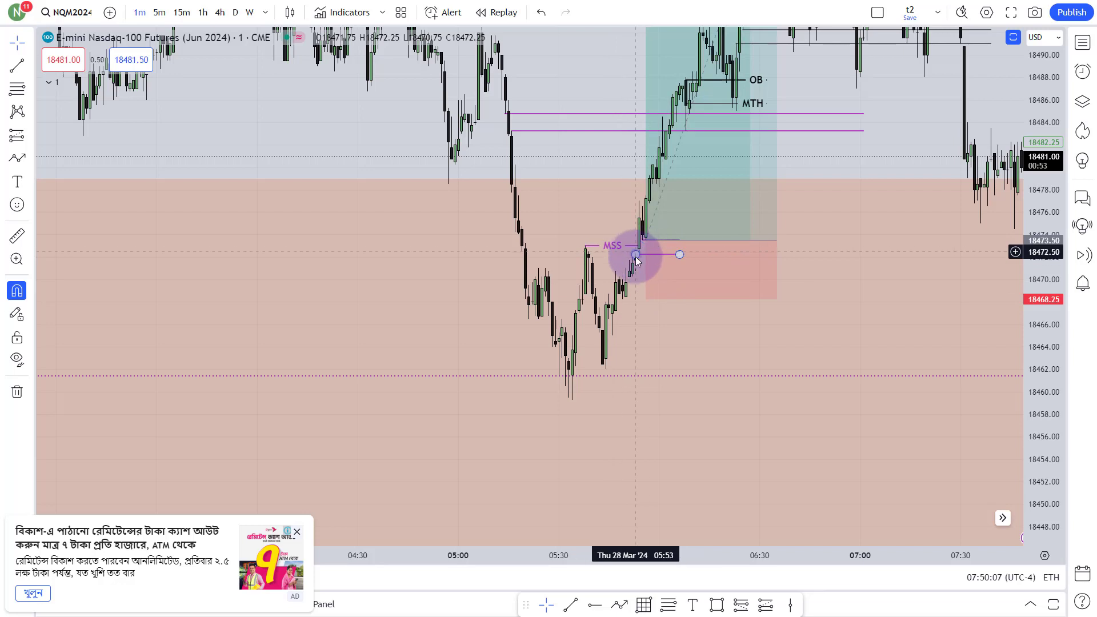
left_click(629, 285)
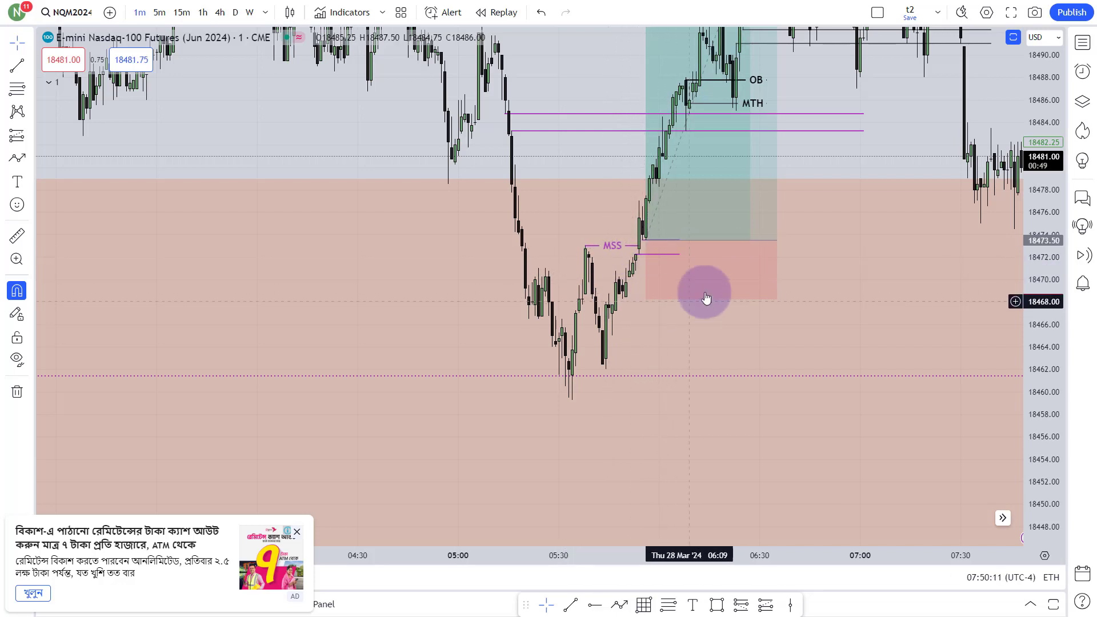
Examine the long position's entry at 18473.50 and stop at 18468.25 against the candles around the MSS
left_click_drag(850, 231, 724, 262)
left_click(558, 251)
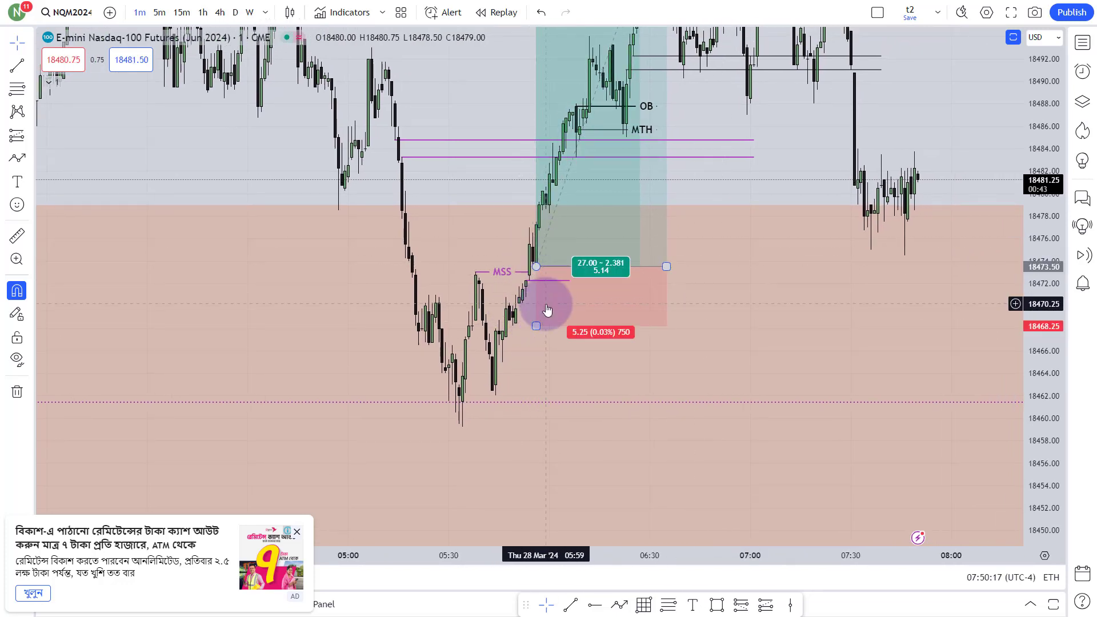
left_click(519, 310)
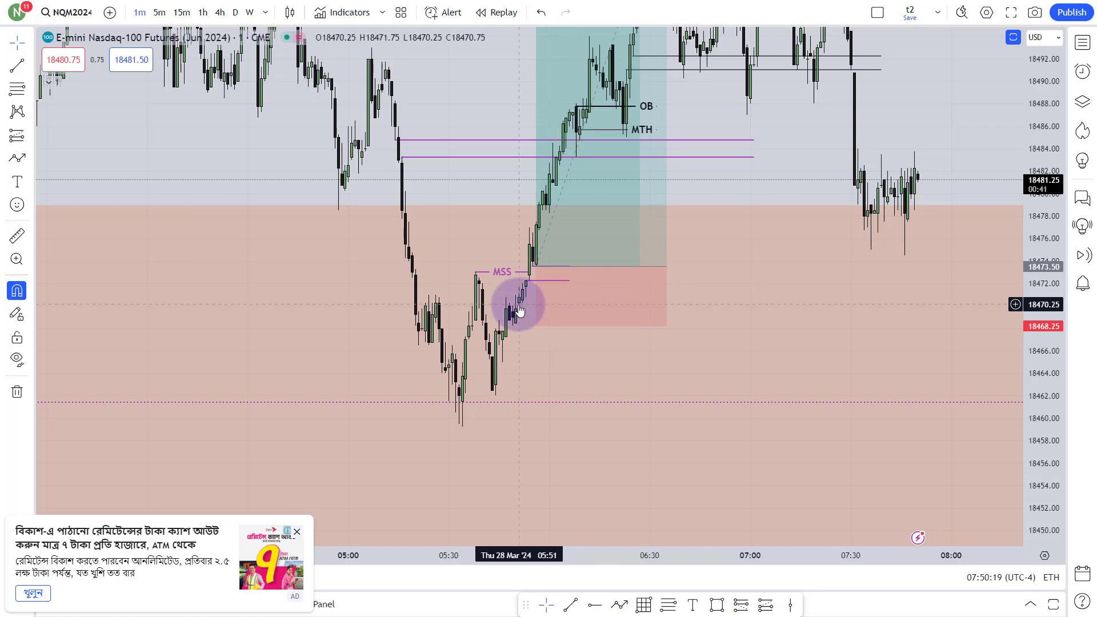
left_click(548, 215)
left_click(734, 242)
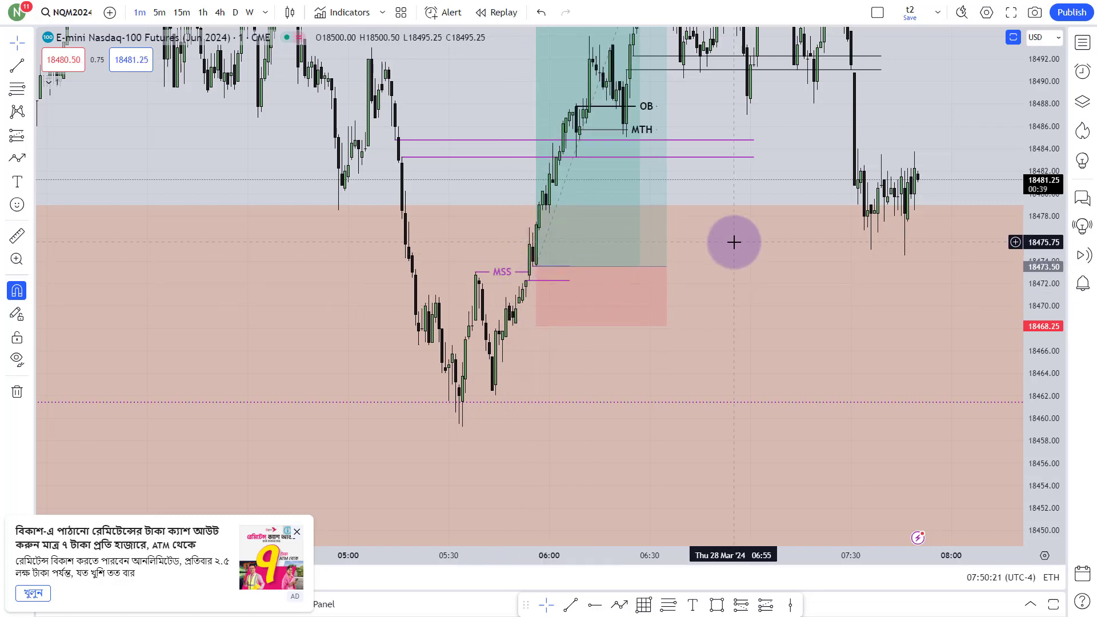
left_click_drag(733, 242, 739, 306)
left_click(560, 318)
left_click(719, 169)
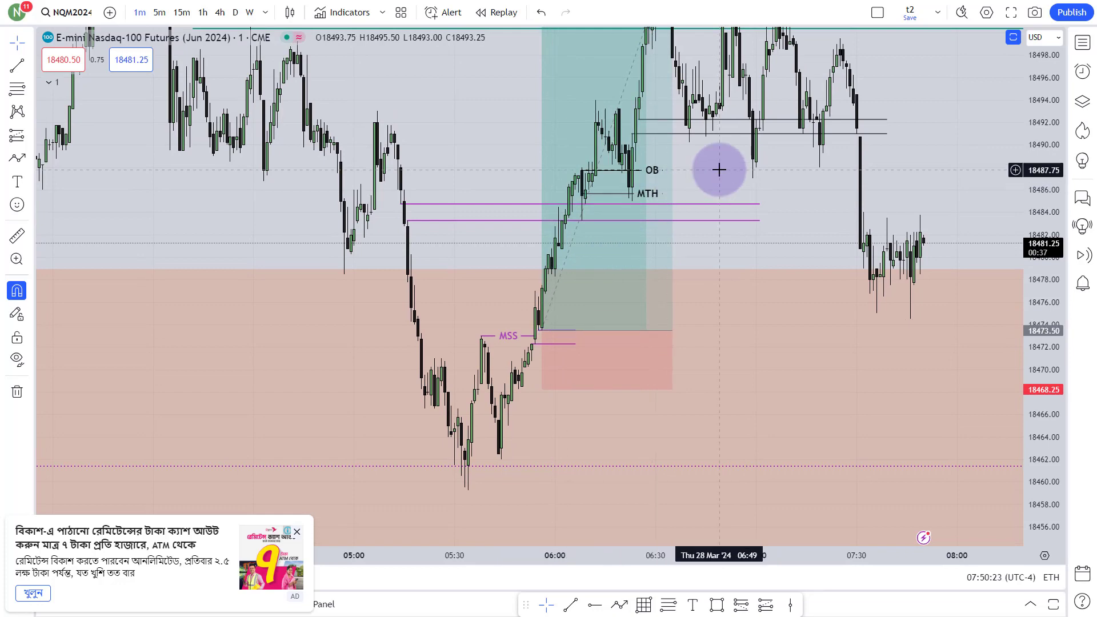
Examine the long position's target at the 18500.50 Buyside Liquidity and the OB, MTH and gap levels on the way up
left_click_drag(718, 170, 717, 279)
left_click(543, 113)
left_click(661, 122)
left_click(707, 133)
left_click(646, 122)
left_click(729, 260)
left_click_drag(730, 259, 732, 236)
left_click(636, 252)
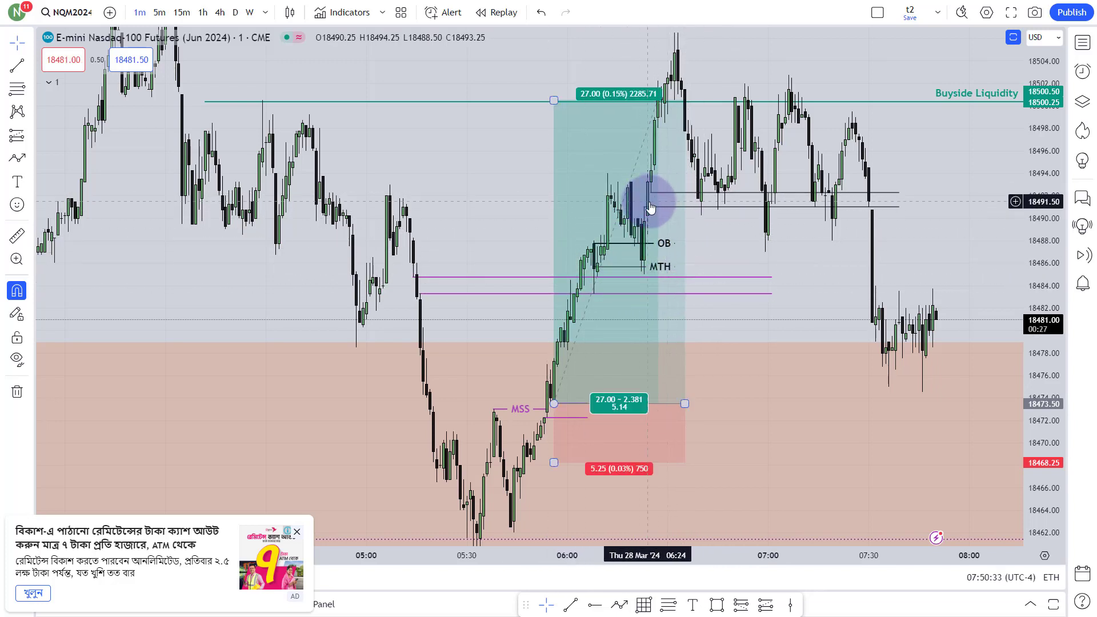
Examine the upper Buyside Liquidity line at 18514.75, following it back to its origin on 27 March
left_click_drag(903, 243, 769, 217)
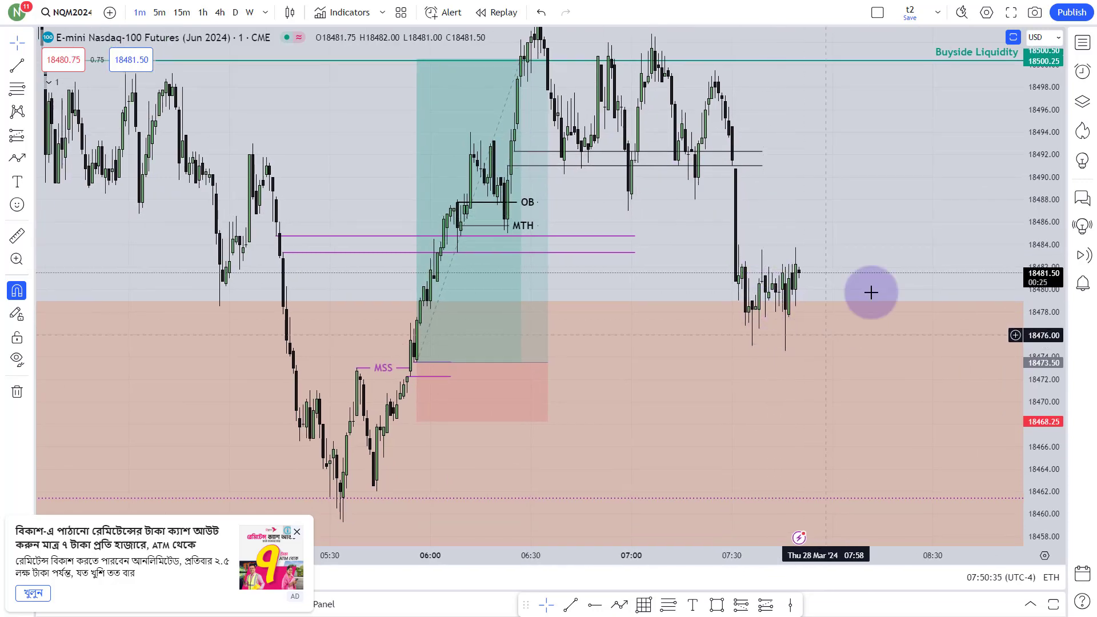
left_click_drag(851, 157, 825, 345)
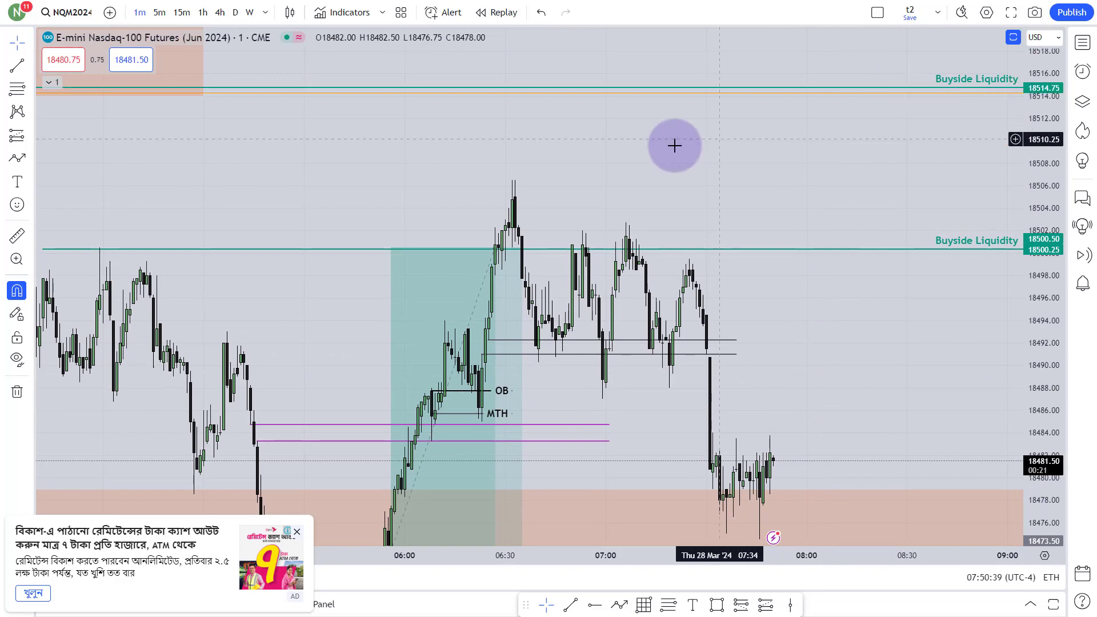
scroll(683, 145, "down", 5)
left_click_drag(378, 138, 330, 145)
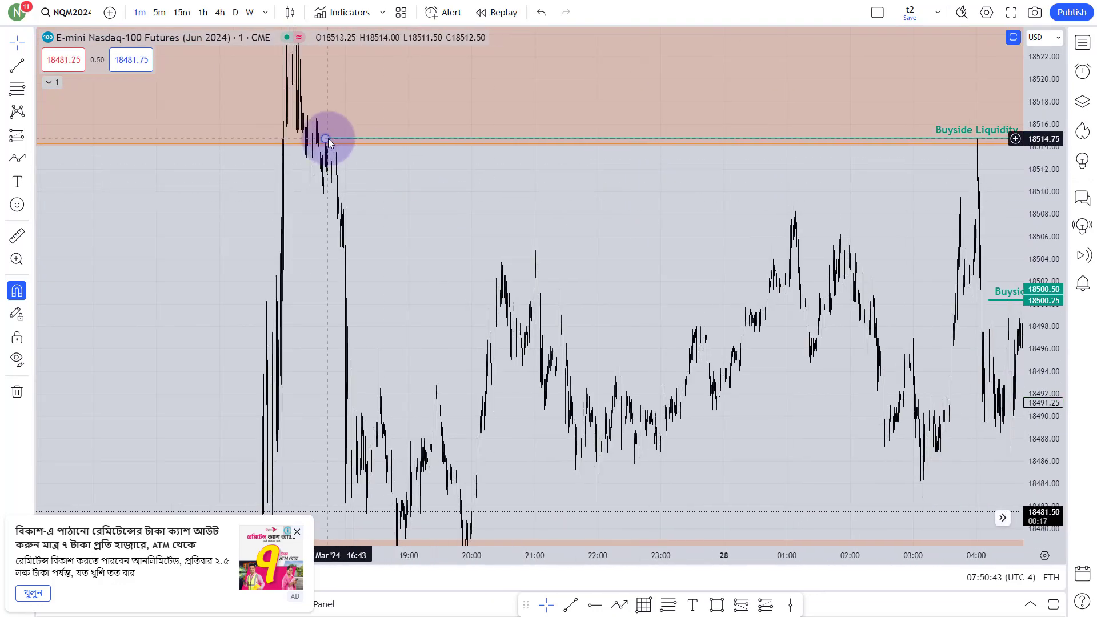
scroll(599, 200, "up", 3)
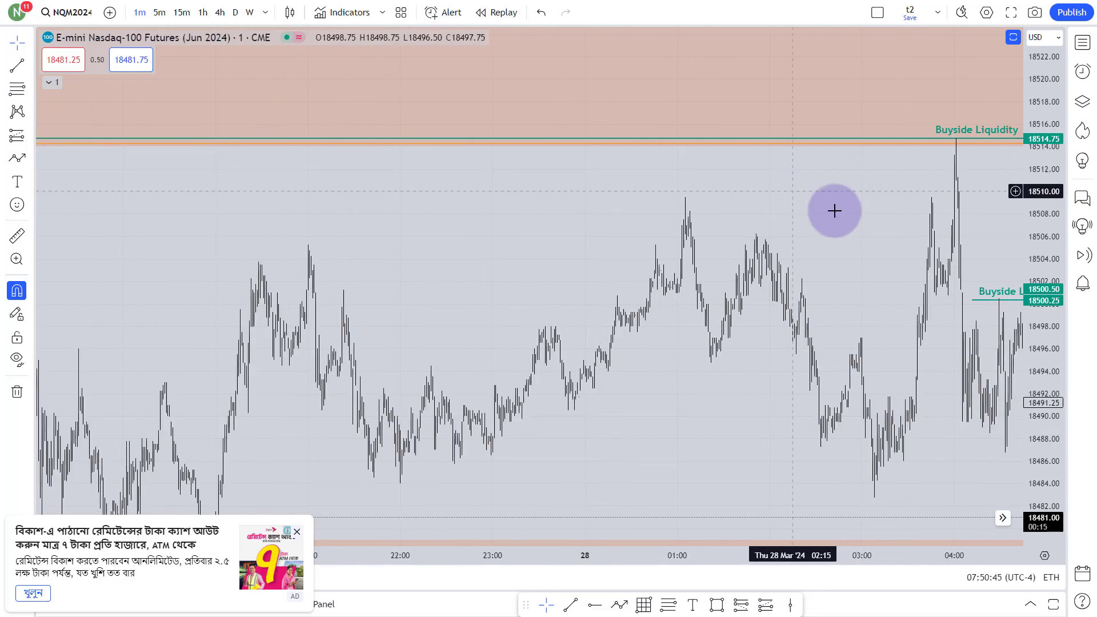
scroll(822, 217, "up", 3)
Bring the whole long setup back into view between both Buyside Liquidity levels and the FVG zone, and leave full-screen mode
left_click_drag(952, 211, 472, 177)
left_click_drag(781, 190, 921, 262)
left_click_drag(1057, 139, 1035, 304)
left_click_drag(790, 249, 856, 239)
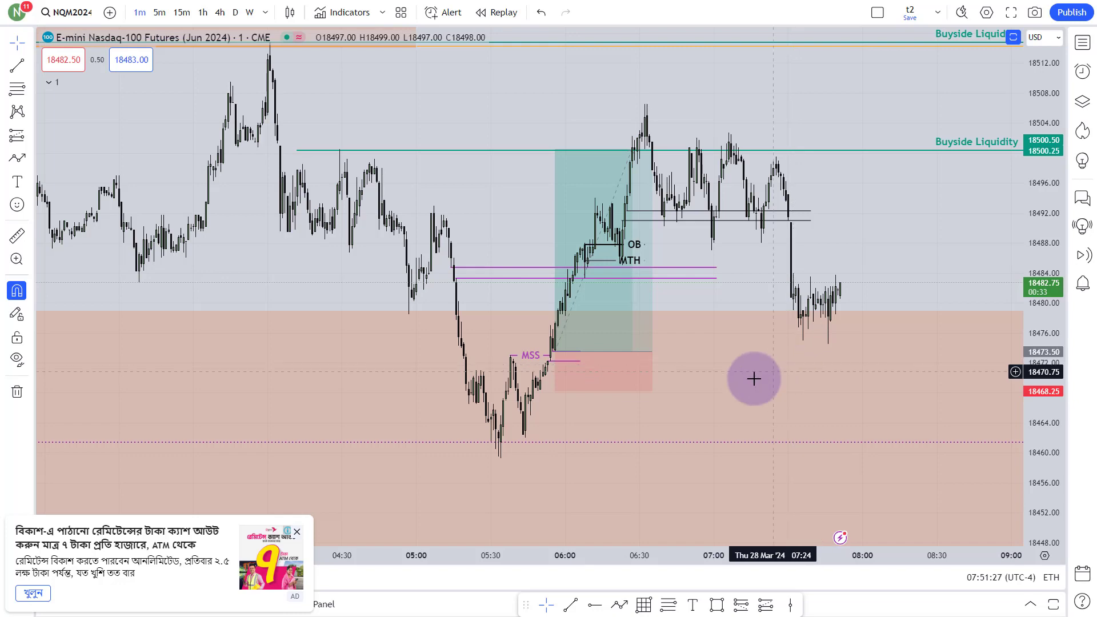
left_click(549, 47)
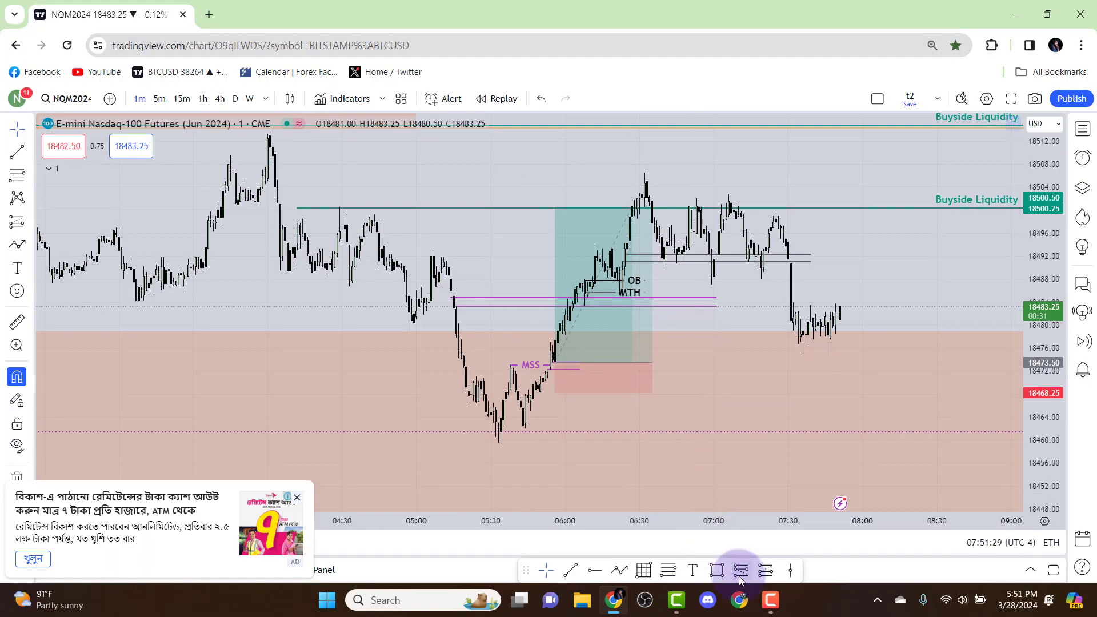